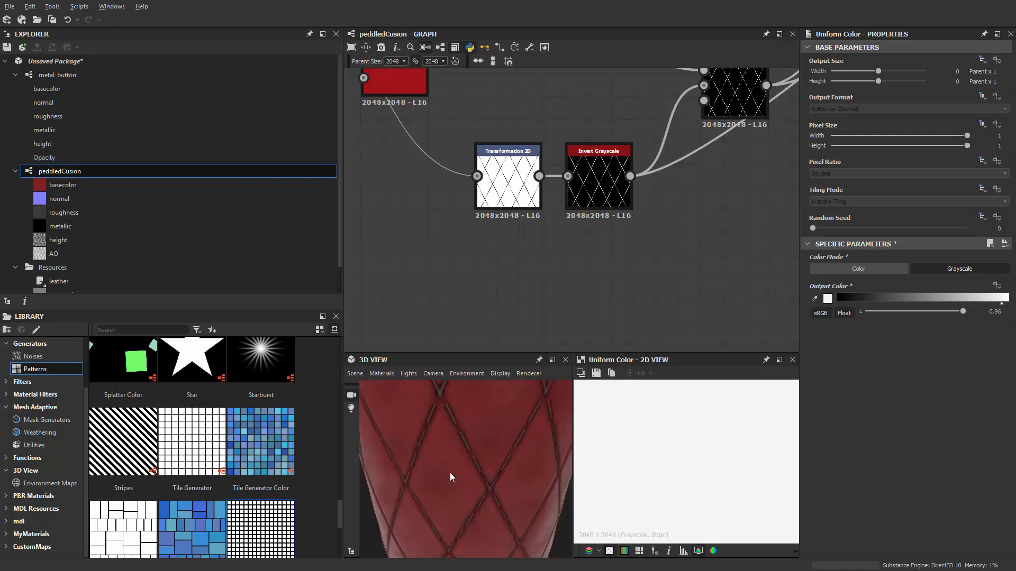
Step: Examine the red cushion material in the 3D preview and its node graph up to the output nodes
middle_drag(449, 472, 474, 436)
scroll(476, 435, down, 4)
drag(500, 430, 512, 388)
scroll(608, 269, down, 3)
scroll(608, 267, down, 3)
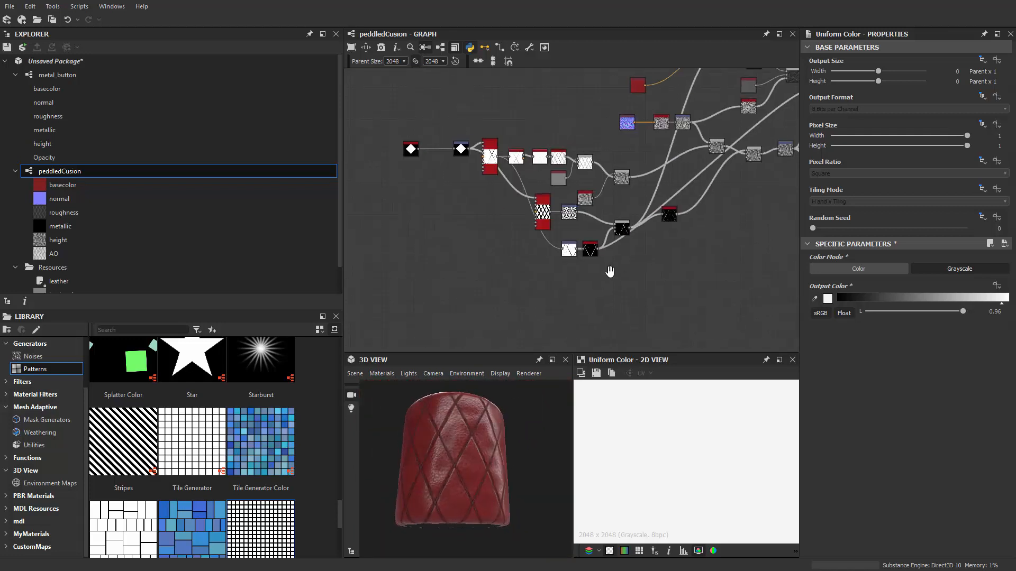
middle_drag(610, 272, 535, 332)
scroll(618, 202, up, 4)
middle_drag(618, 202, 564, 255)
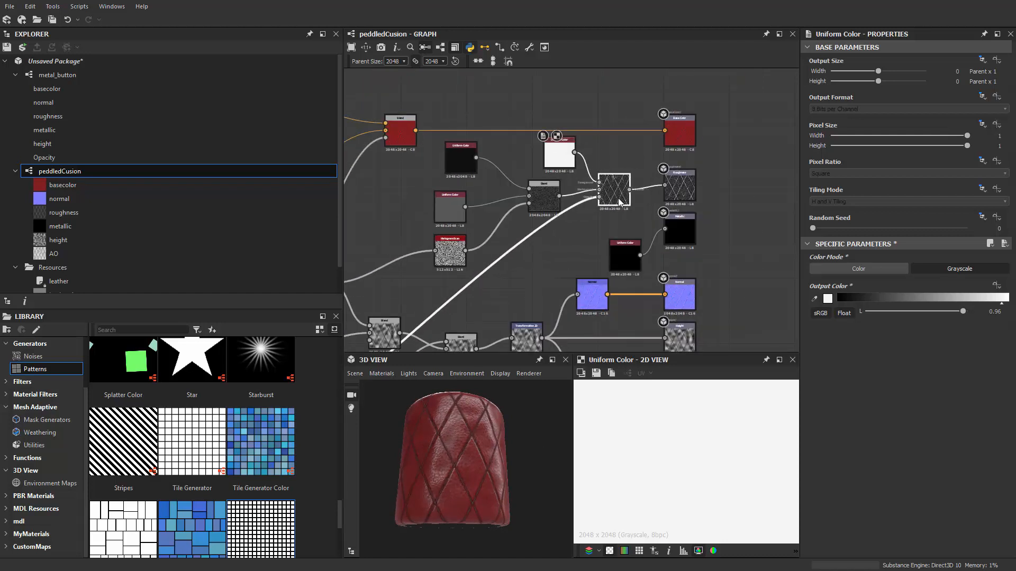
Step: Tidy the peddledCusion graph's outputs by moving the metallic output node slightly down, clear of the roughness output
click(679, 187)
drag(686, 248, 687, 263)
drag(625, 256, 681, 250)
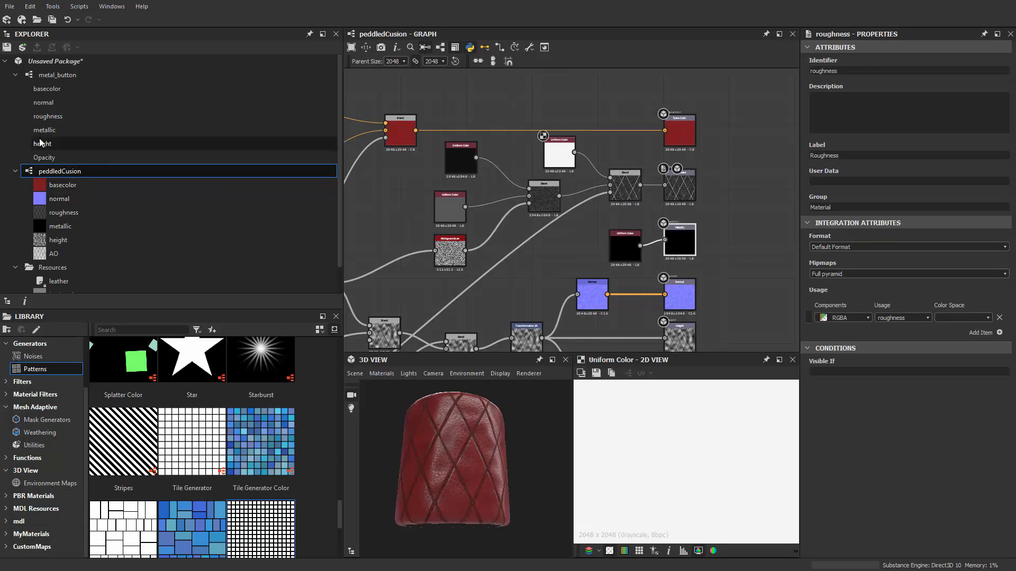
Step: Save the unsaved package in the Shoe folder as shoe_substance
scroll(159, 186, down, 1)
scroll(74, 201, up, 1)
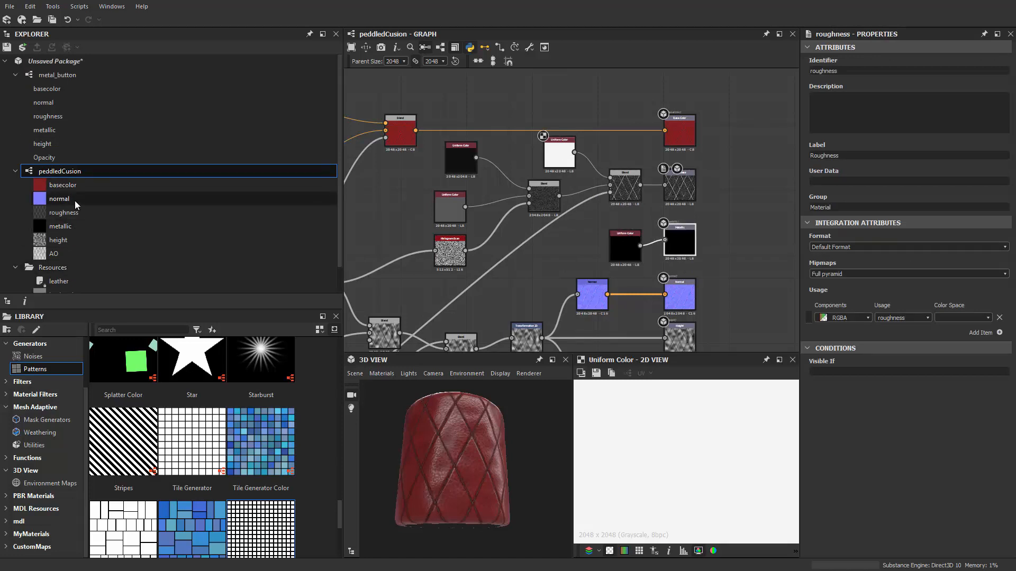
scroll(61, 225, down, 1)
scroll(65, 223, up, 1)
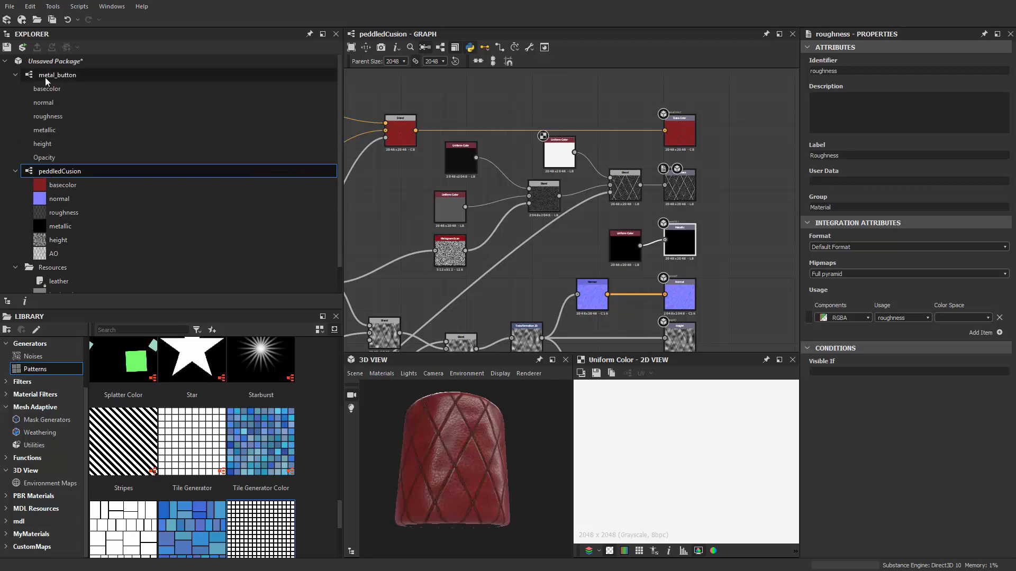
click(68, 63)
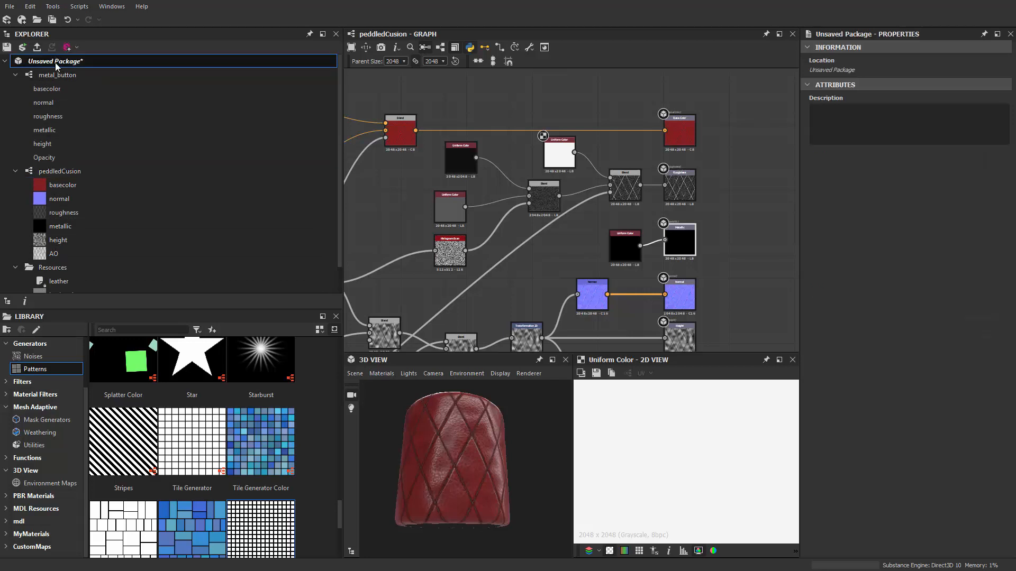
key(ctrl+s)
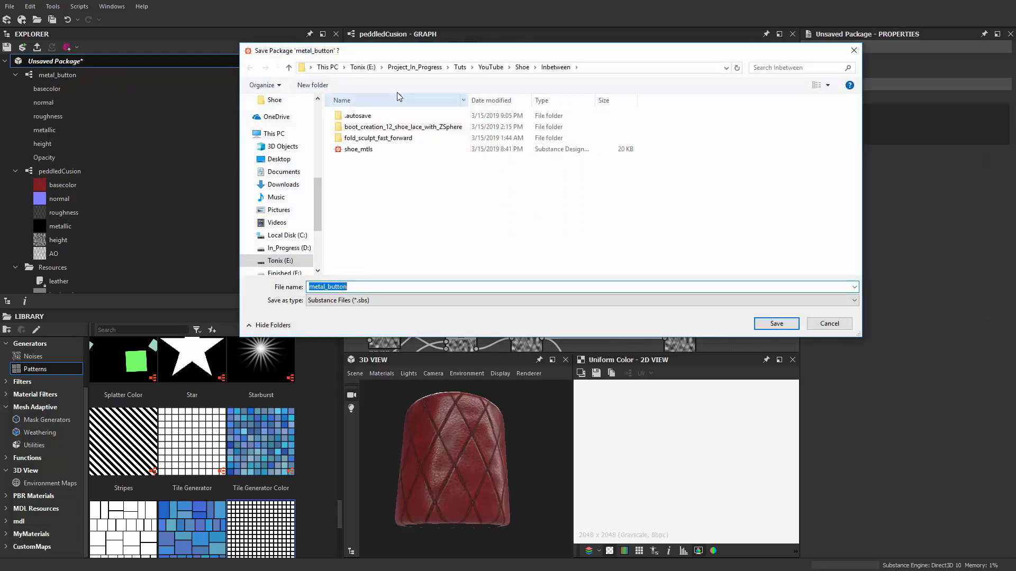
click(520, 67)
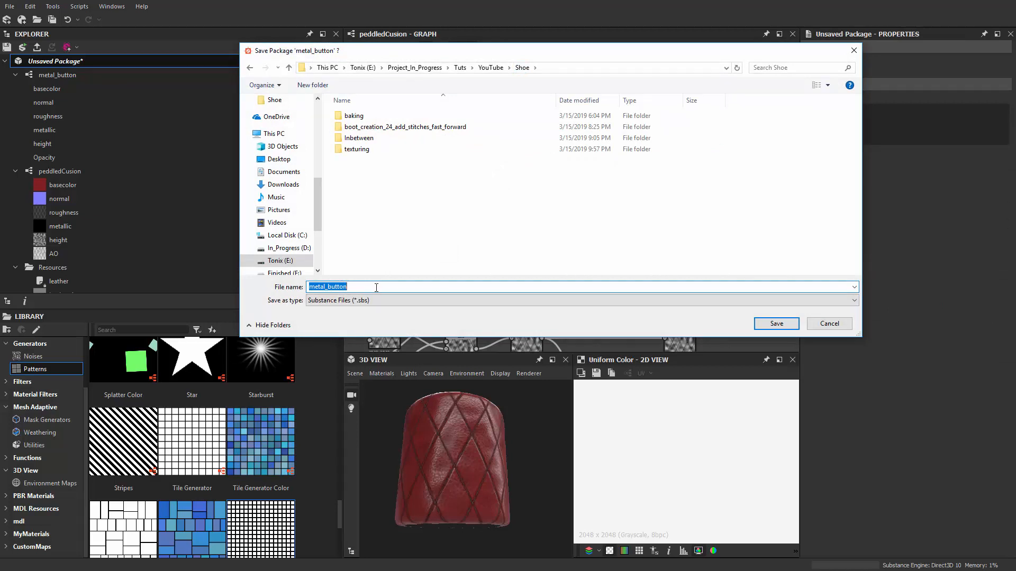
text(shoe)
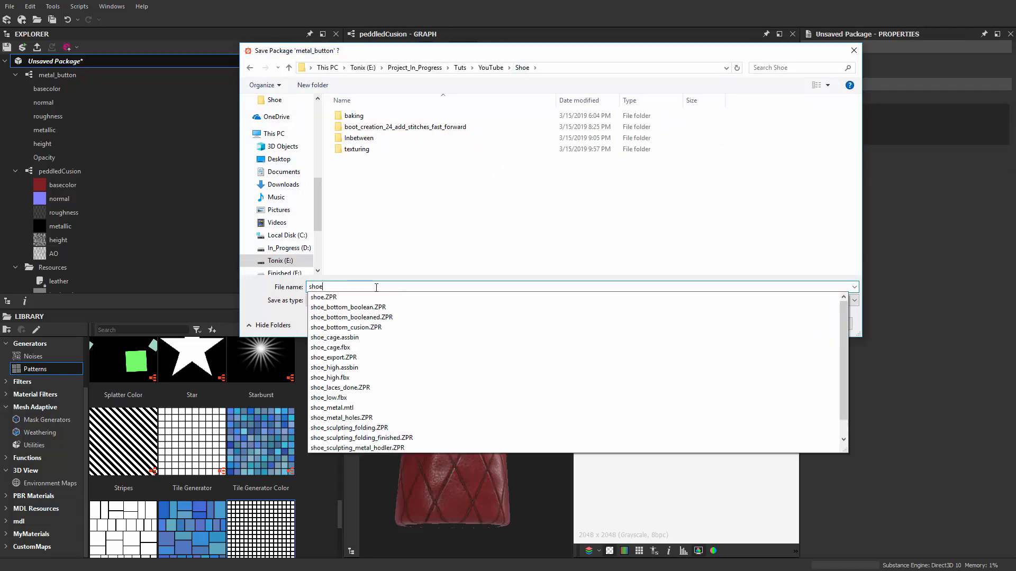
text(_substance)
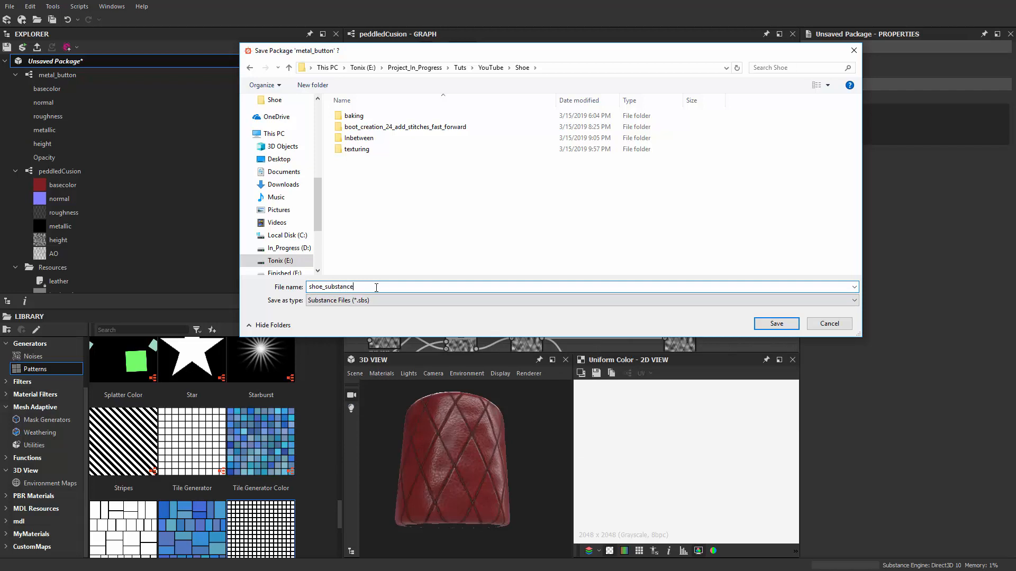
key(Return)
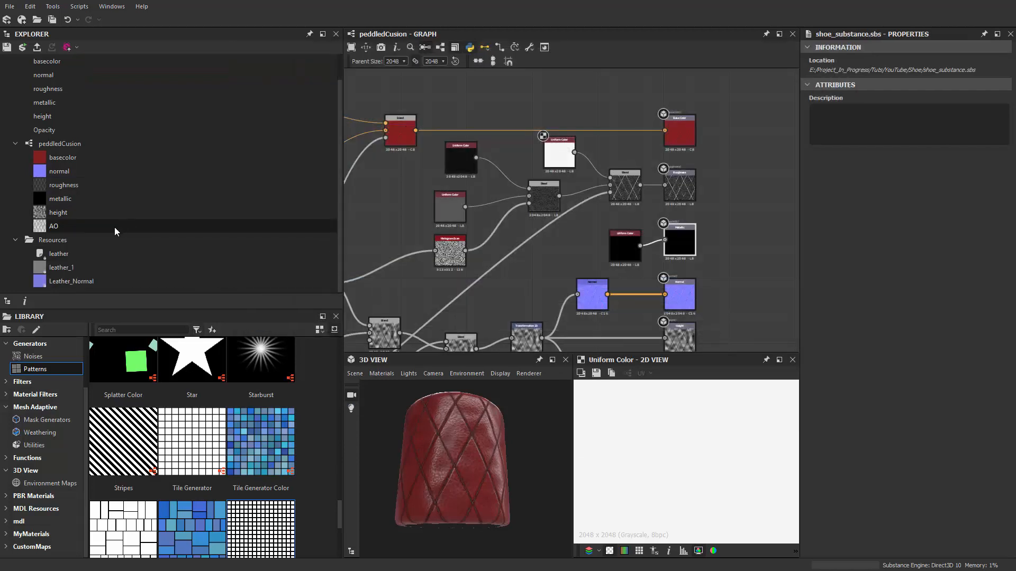
Step: Publish the package to the Shoe folder as the Substance archive shoe_leather, keeping the default publish options
click(38, 47)
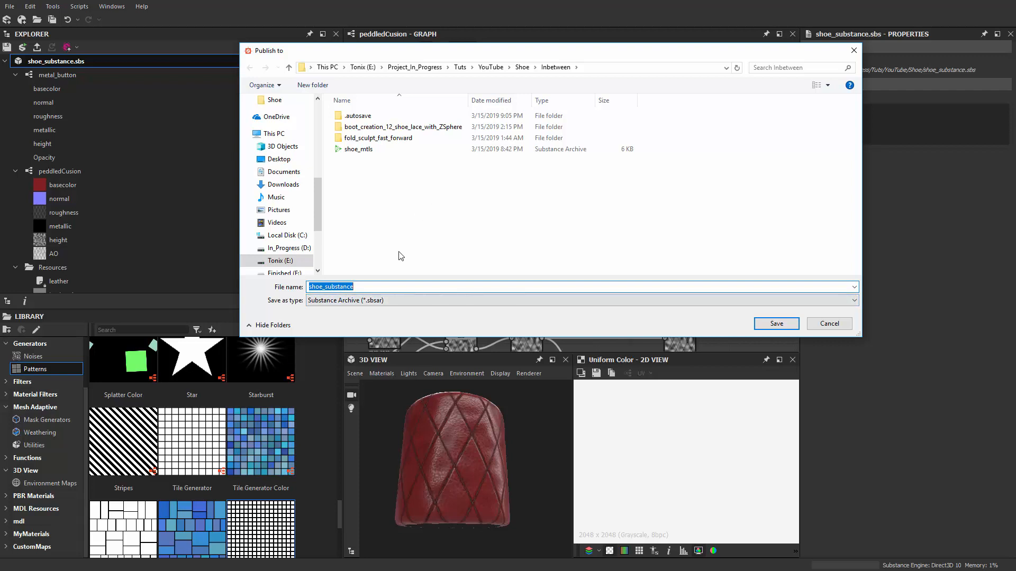
click(522, 67)
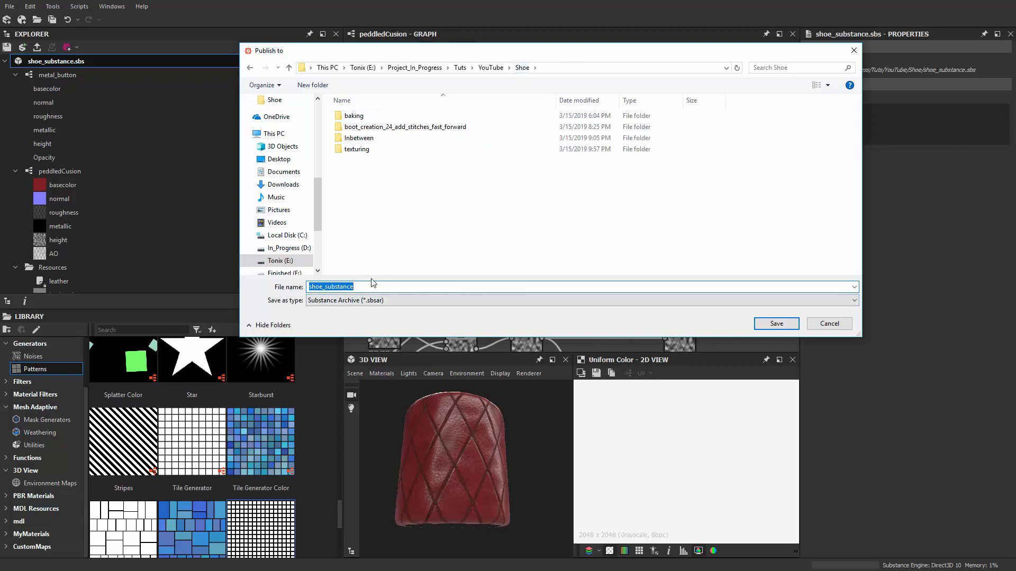
text(shoe)
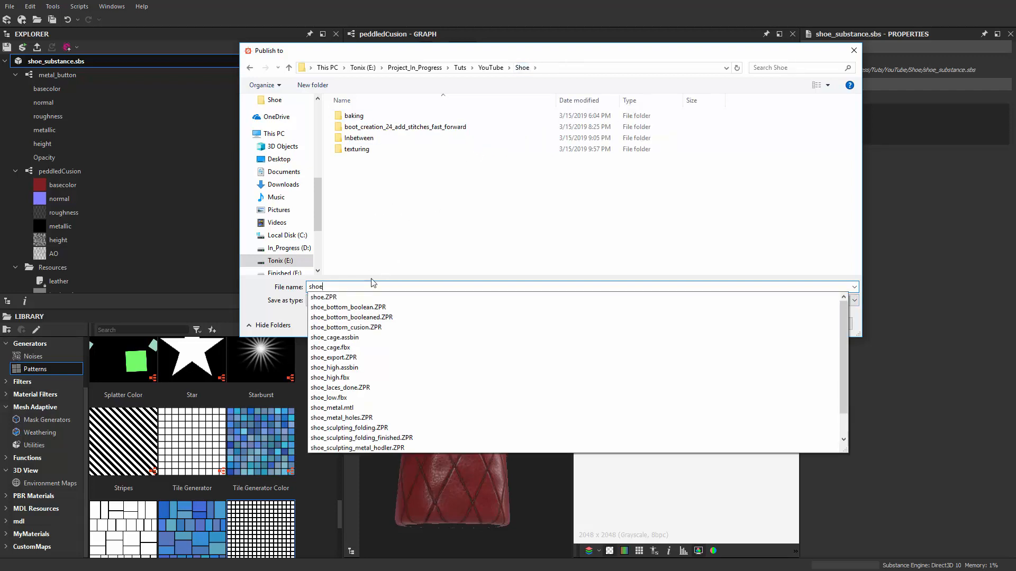
text(_leather)
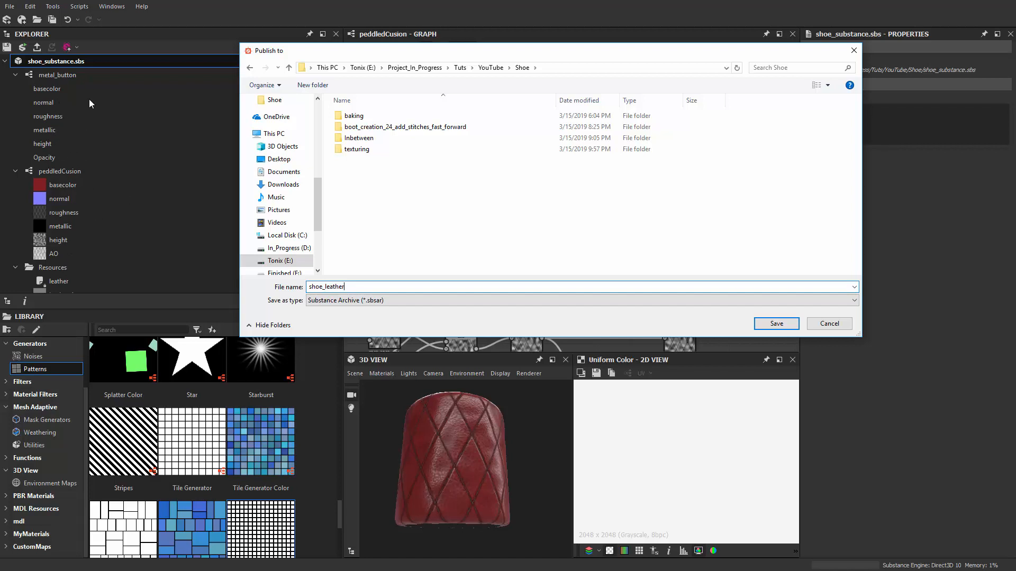
click(776, 323)
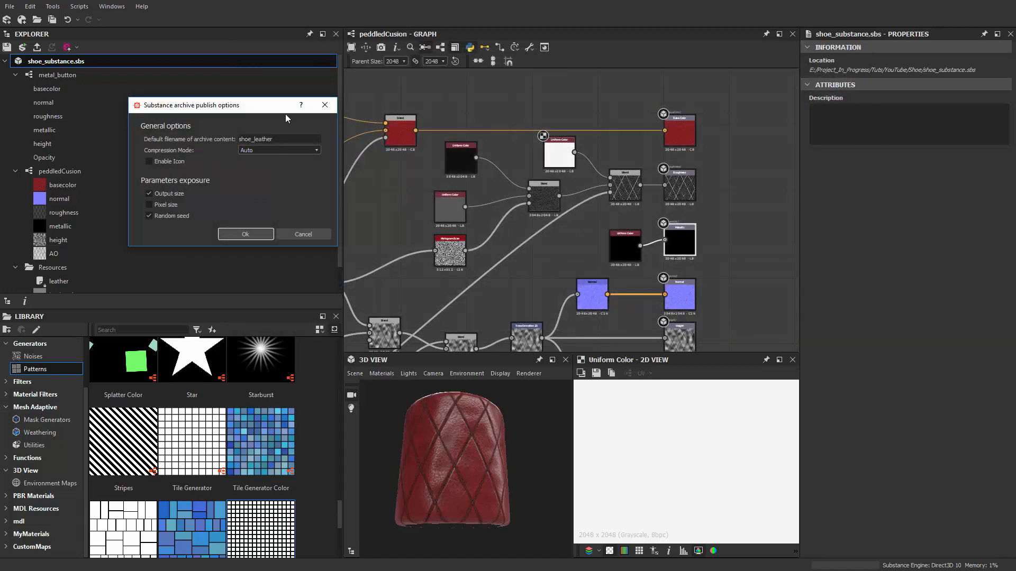
click(247, 235)
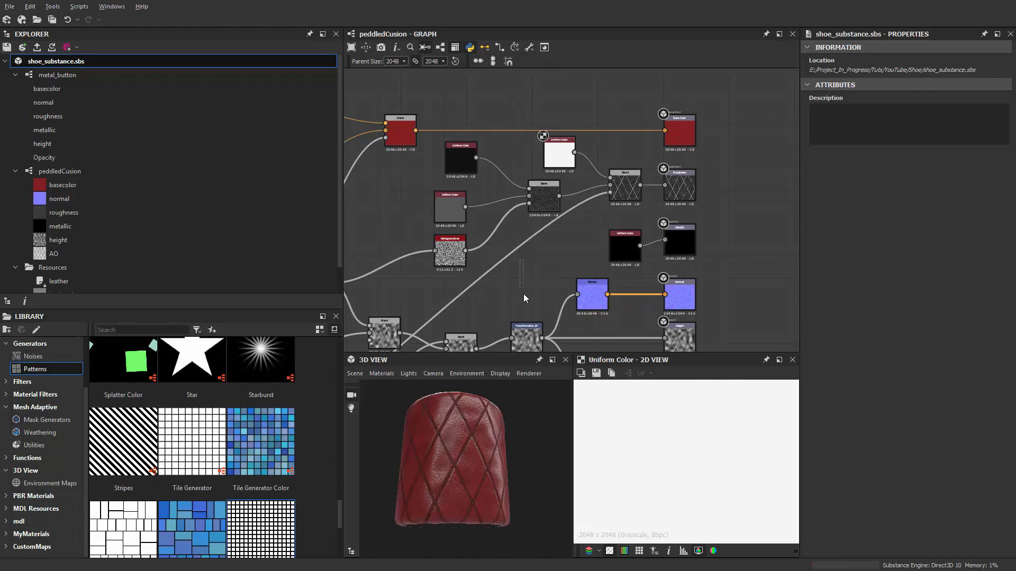
Step: Close the Substance Source window and switch to the boot project in Substance Painter
scroll(672, 222, up, 3)
middle_drag(706, 220, 681, 226)
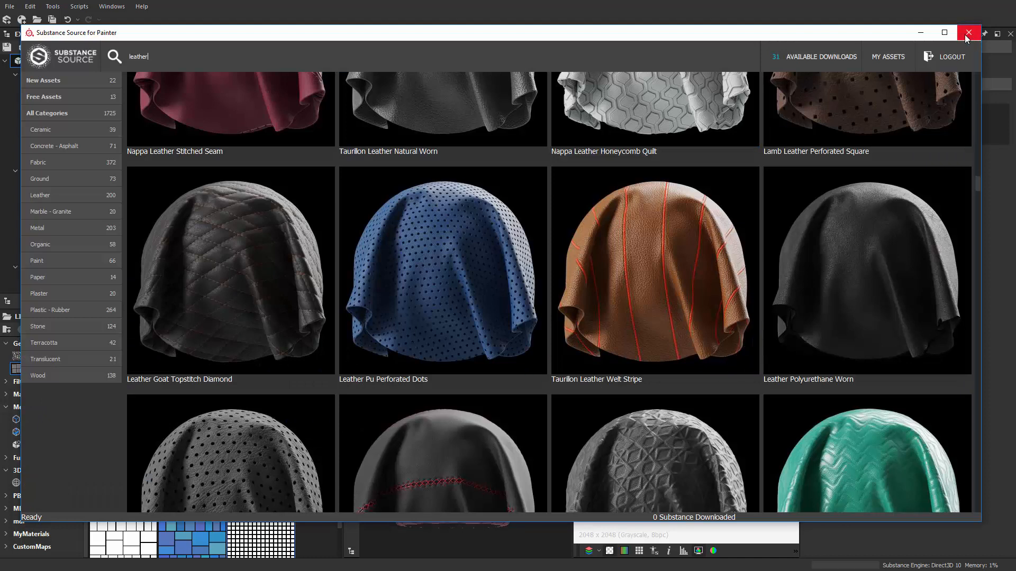
click(965, 36)
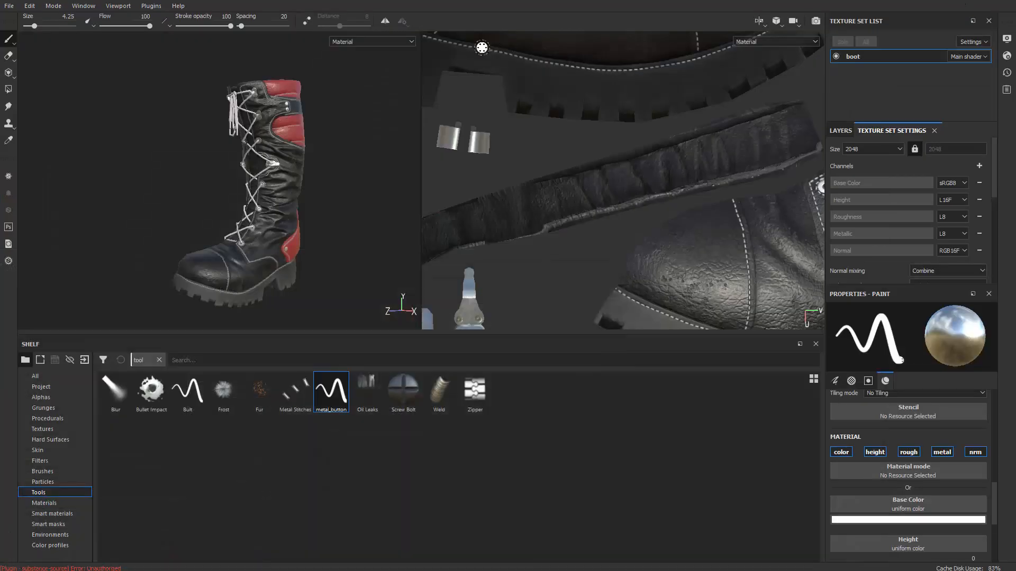
scroll(198, 208, down, 5)
scroll(197, 209, up, 5)
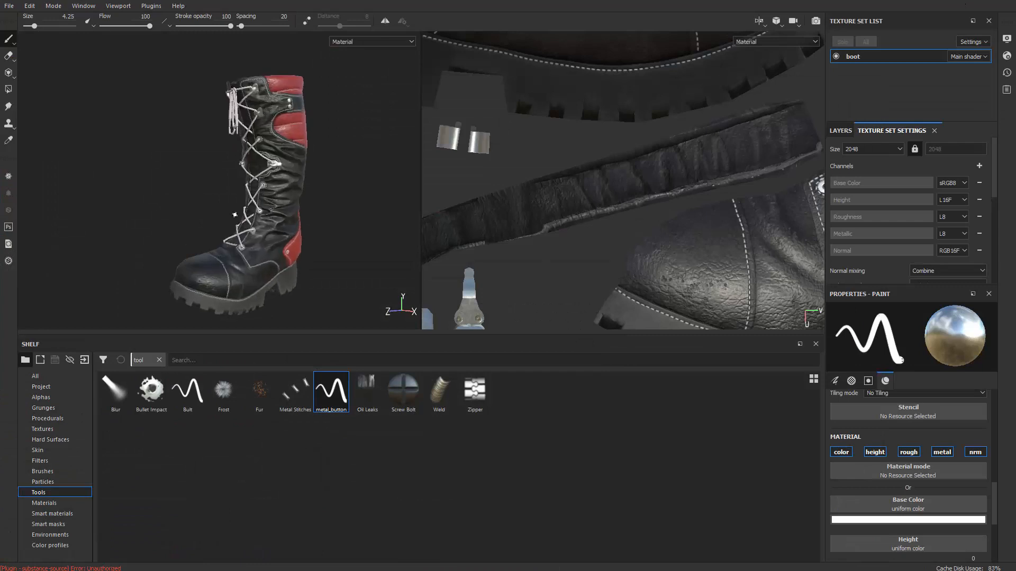
alt+middle_drag(123, 118, 110, 113)
Step: Add the shoe_leather Substance archive from the Shoe folder to the resources for import
click(9, 6)
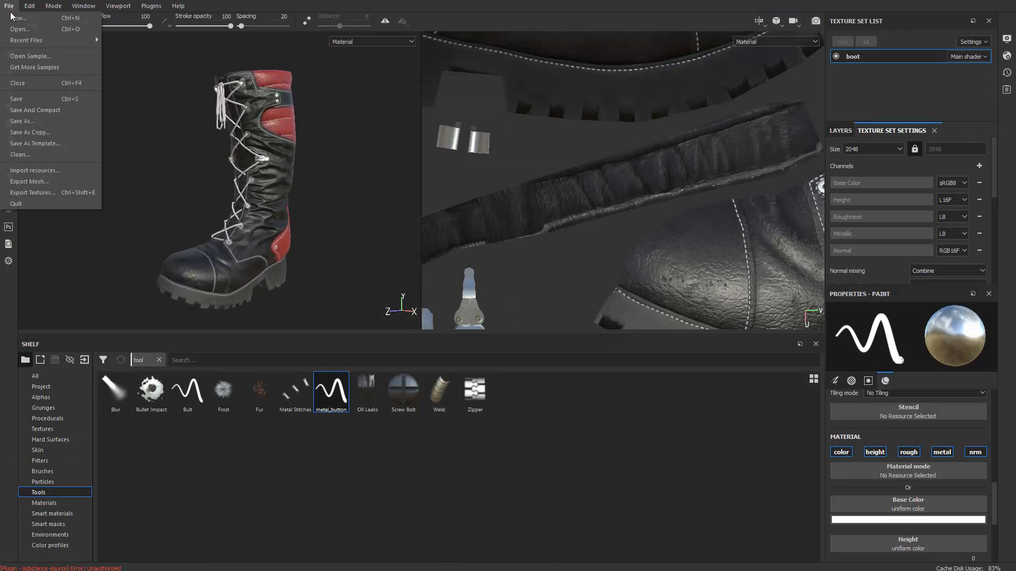
click(67, 154)
click(565, 144)
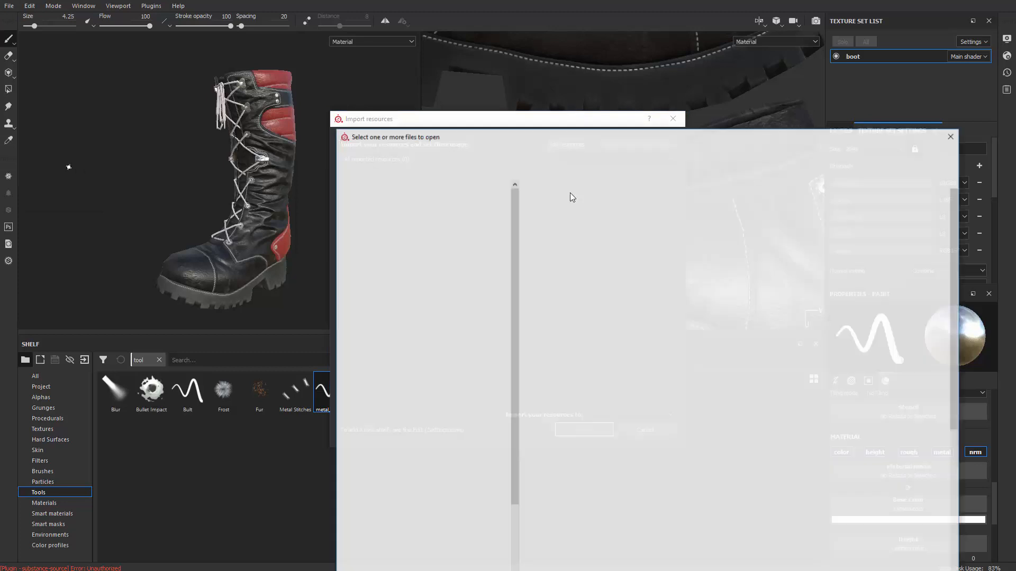
scroll(412, 152, down, 8)
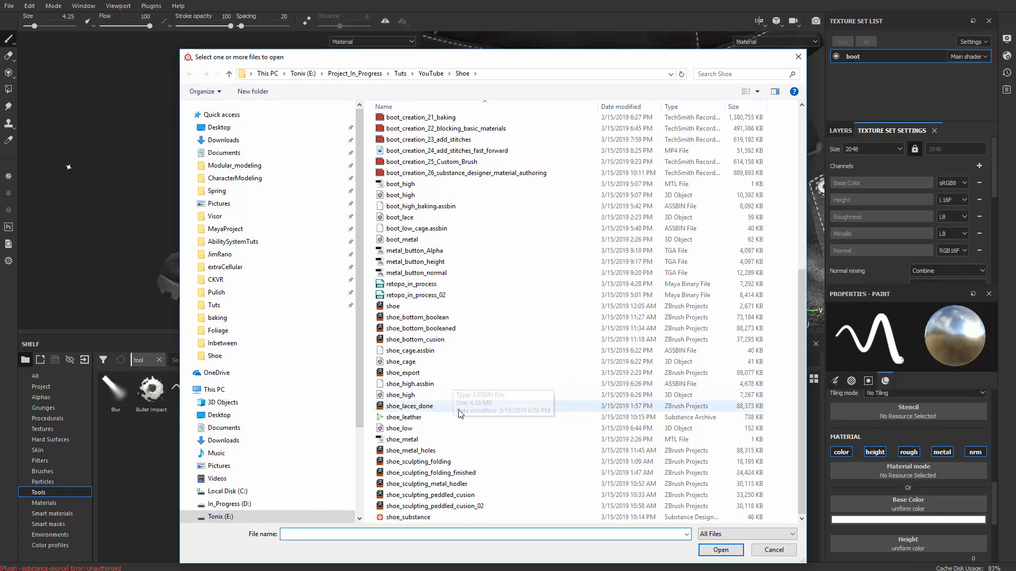
scroll(442, 495, up, 3)
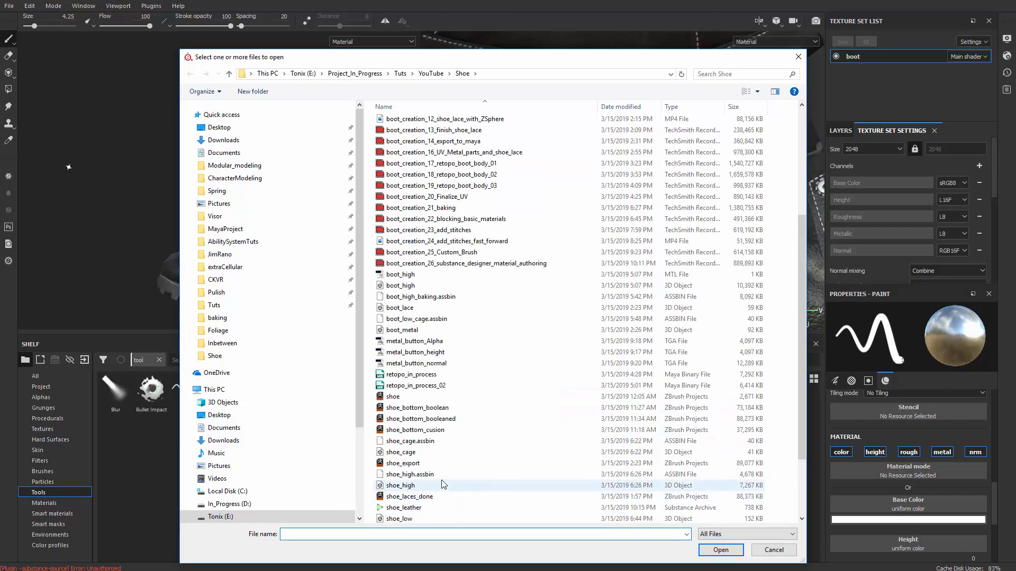
scroll(442, 483, down, 3)
click(406, 418)
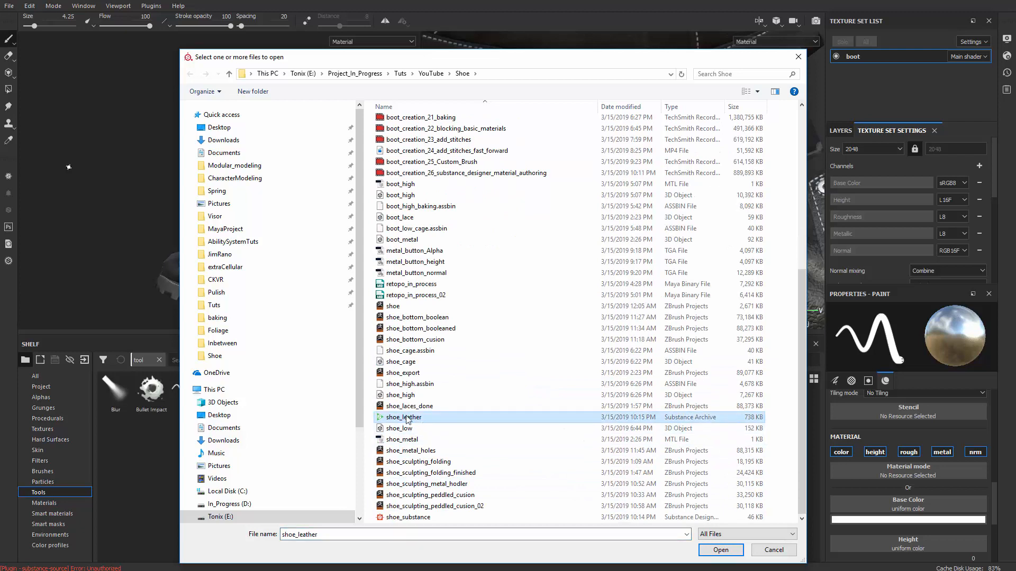
click(720, 550)
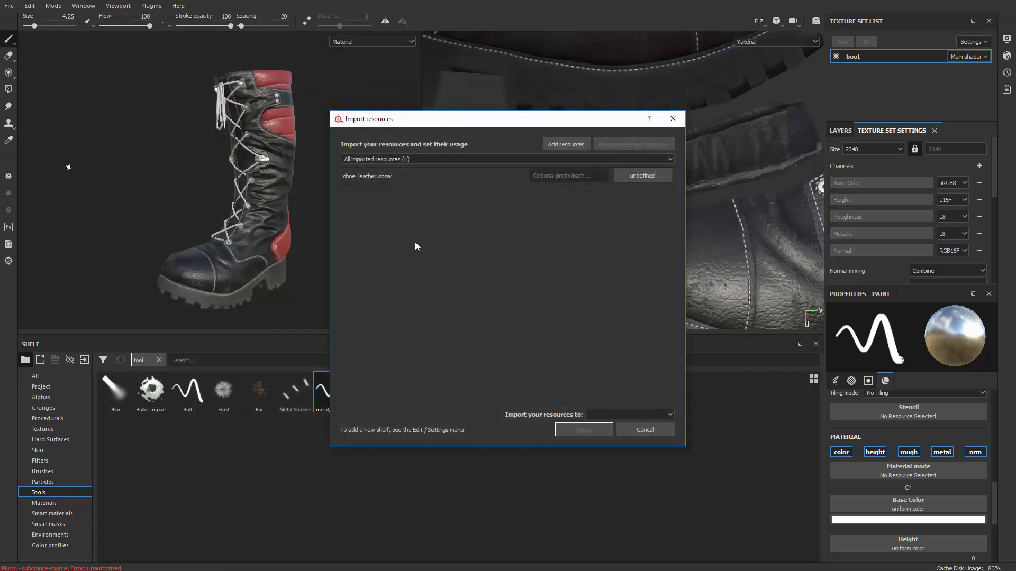
Step: Set shoe_leather.sbsar's usage to basematerial and import it into the project 'boots_texturing_test'
drag(483, 126, 370, 117)
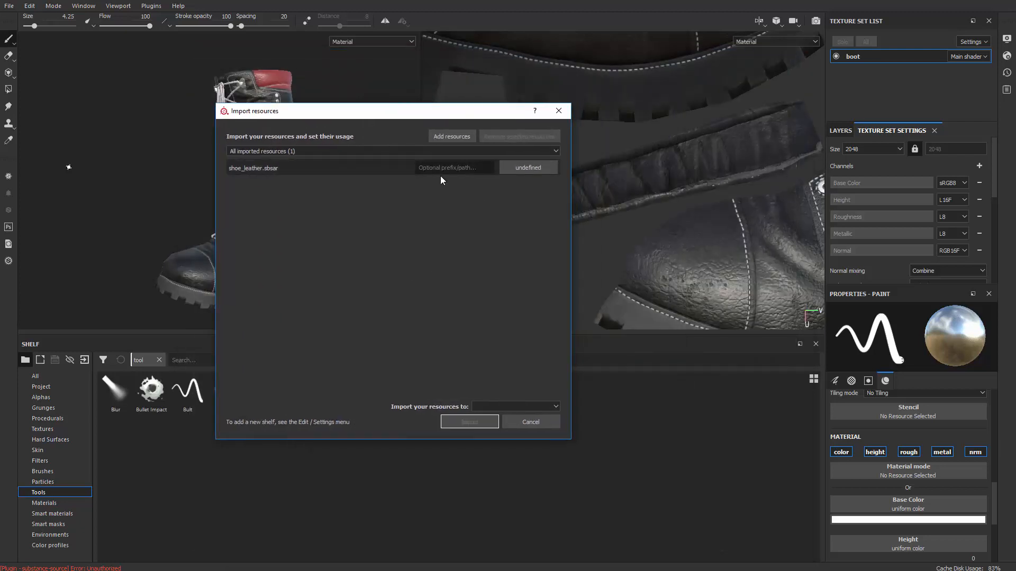
click(528, 168)
click(546, 185)
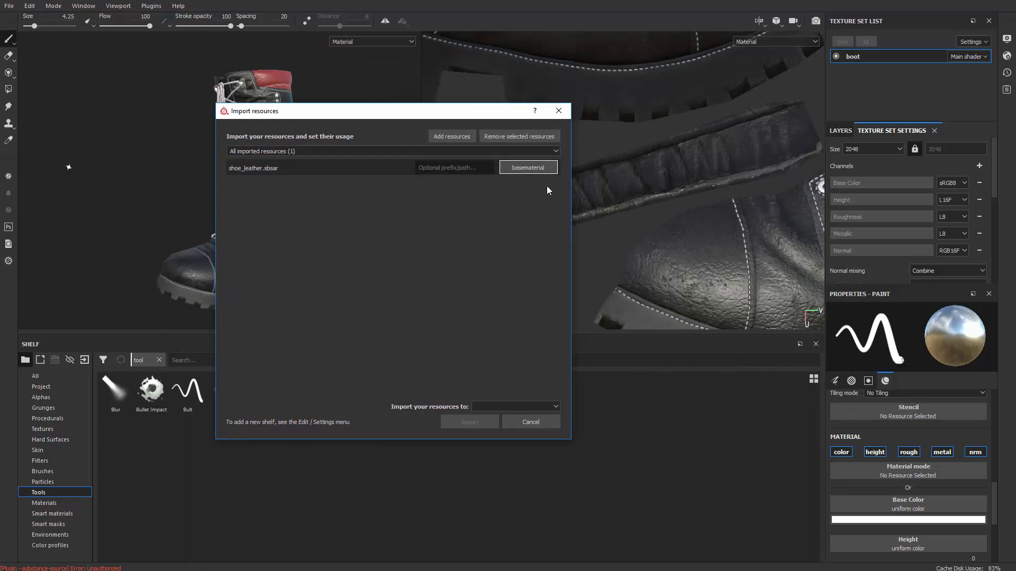
click(522, 410)
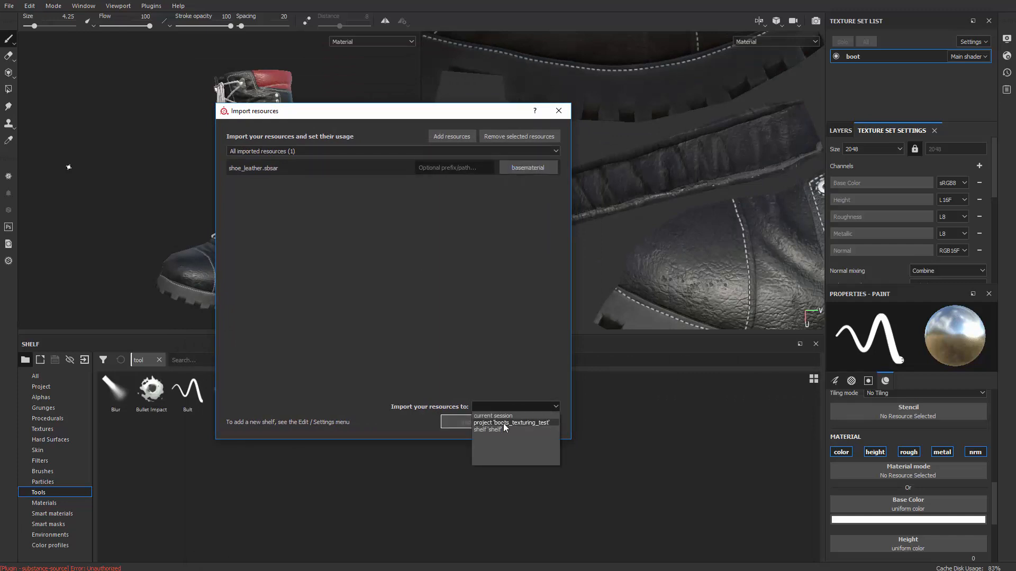
click(507, 426)
click(465, 422)
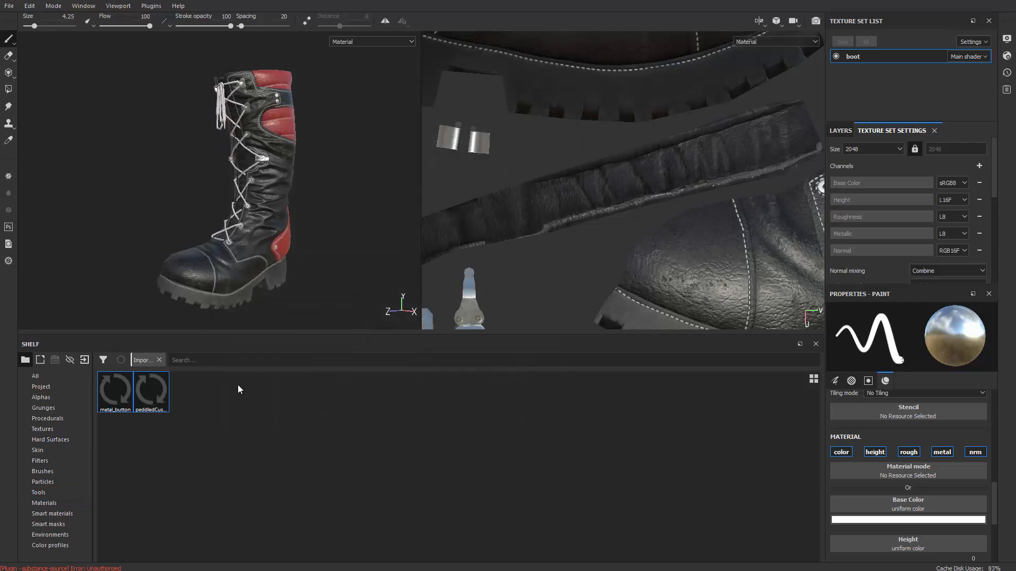
Step: Load the imported peddledCusion material into the paint brush and show the boot's layer stack
click(116, 403)
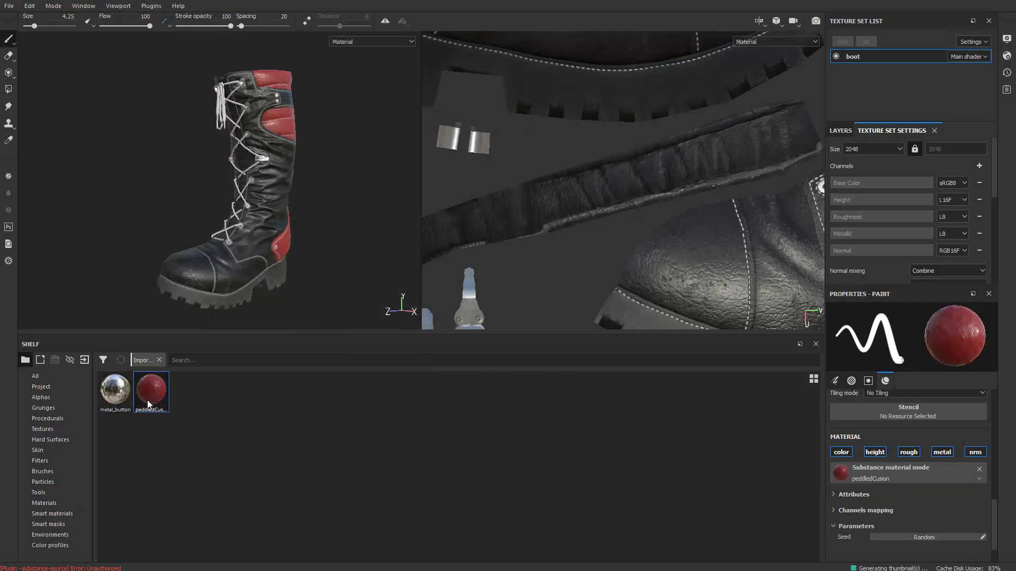
click(164, 398)
scroll(245, 159, down, 2)
alt+middle_drag(245, 158, 259, 211)
scroll(259, 211, down, 2)
scroll(259, 211, up, 10)
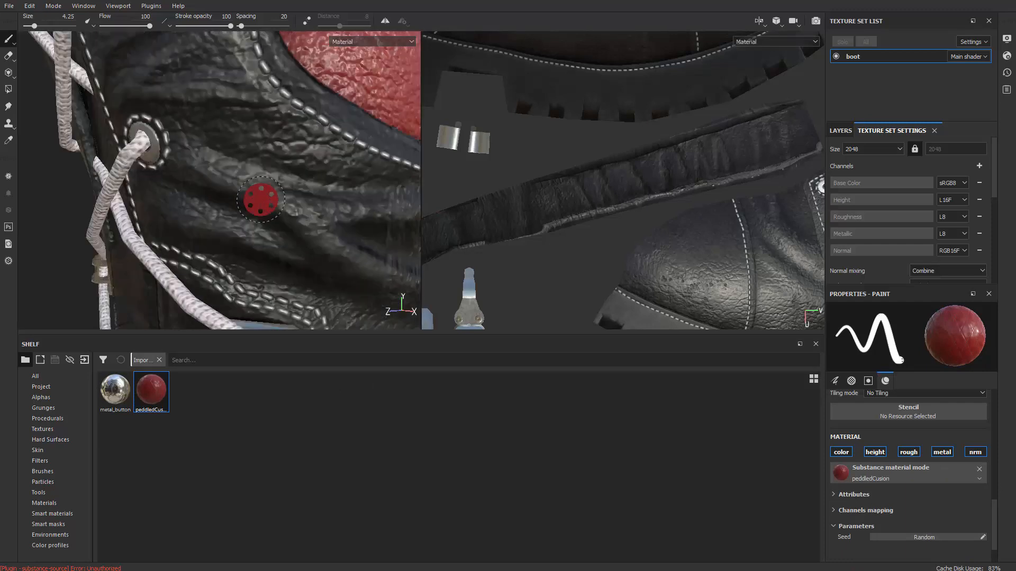
alt+middle_drag(259, 172, 324, 259)
scroll(371, 232, up, 1)
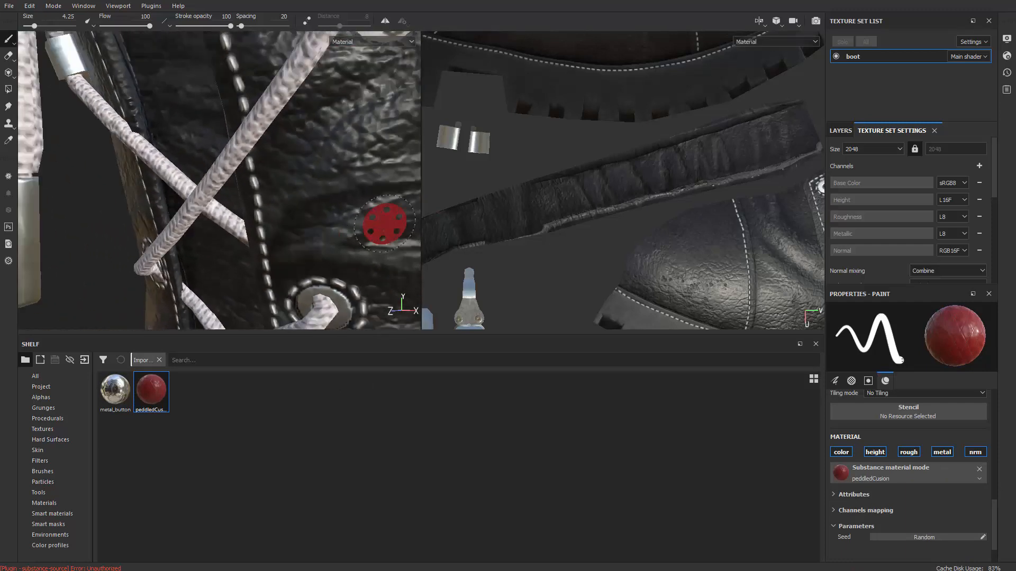
scroll(553, 211, up, 3)
scroll(608, 217, down, 3)
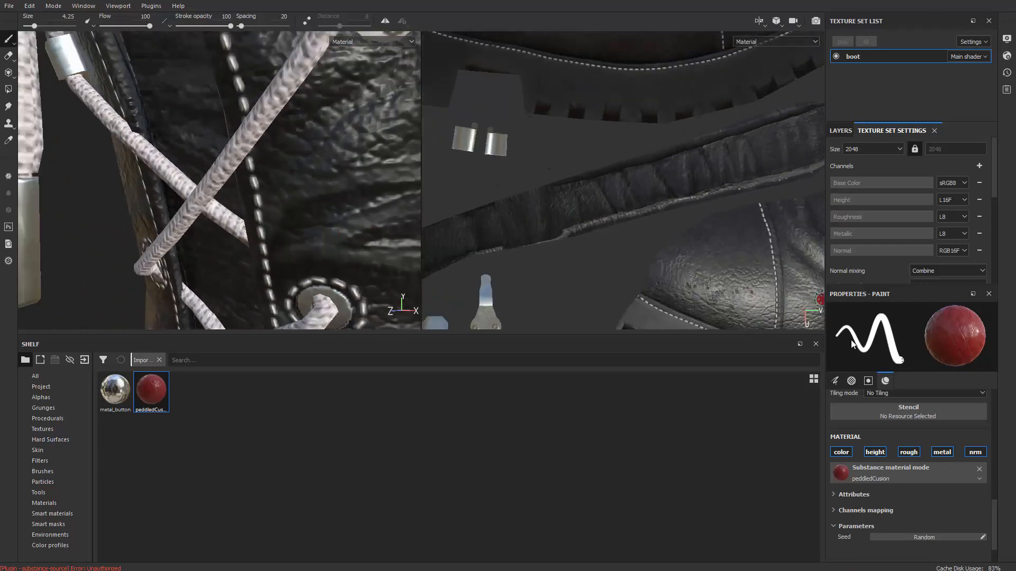
click(839, 131)
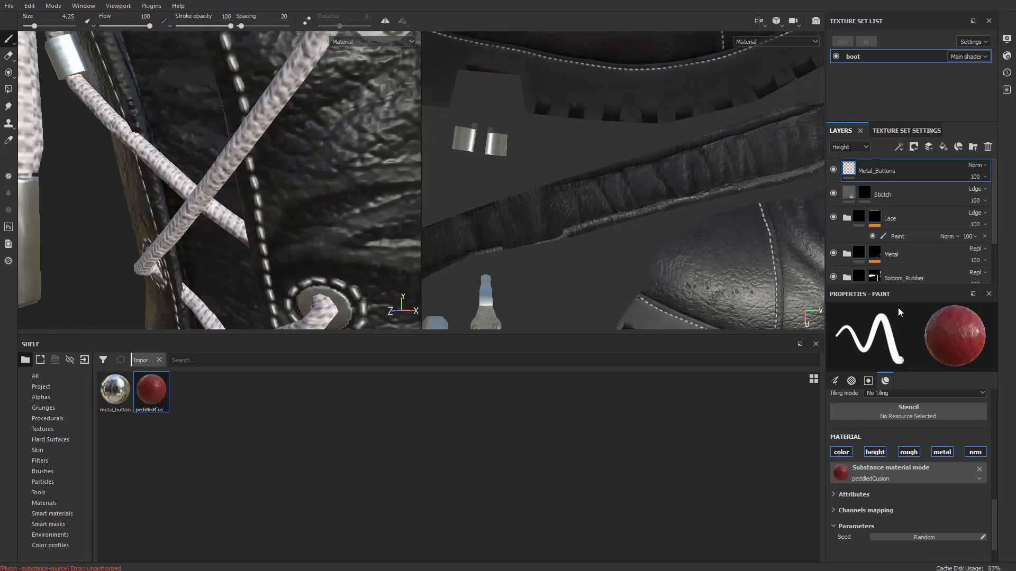
Step: Add a fill layer at the top of the boot's layer stack and name it inner_paddled_cusion
click(942, 147)
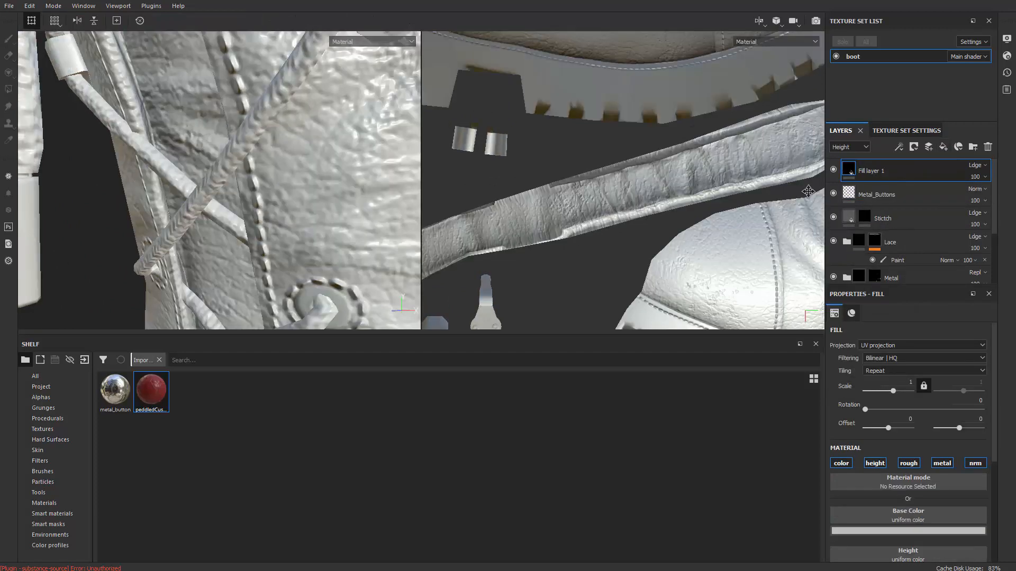
double_click(884, 174)
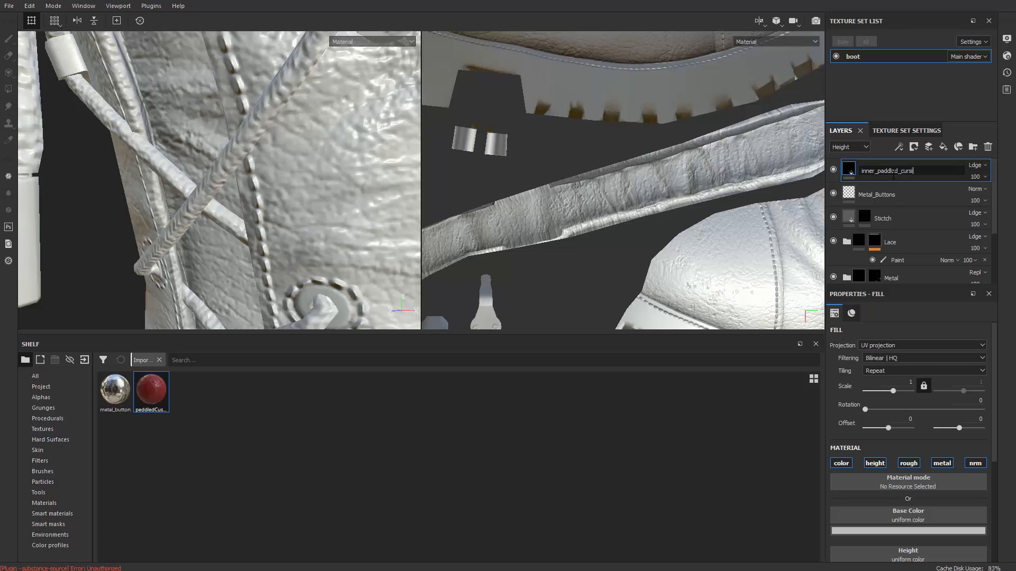
text(ion)
key(Return)
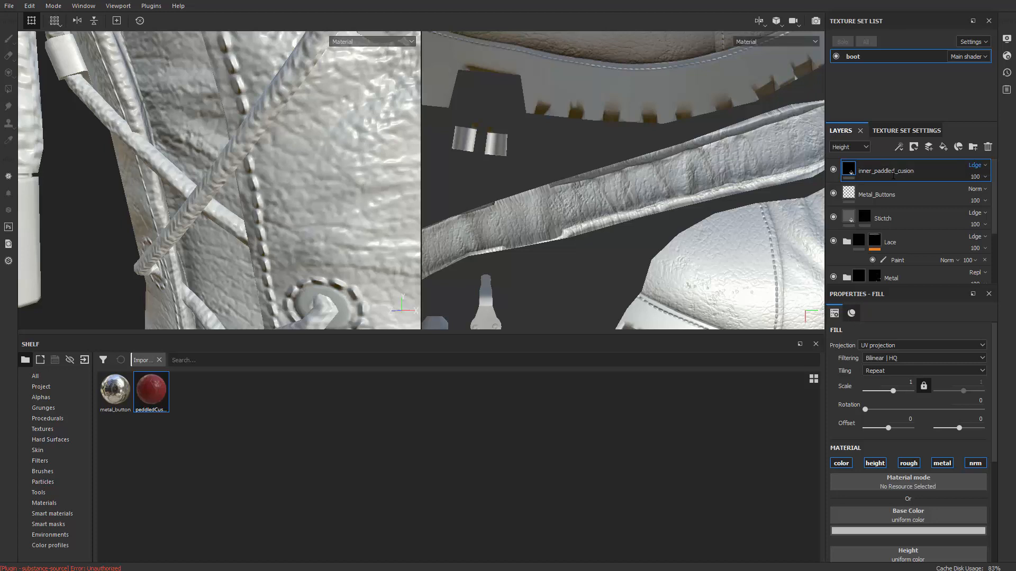
Step: Assign the imported peddledCusion material to the inner_paddled_cusion fill layer, undoing any accidental offset of its UV projection
scroll(877, 405, down, 1)
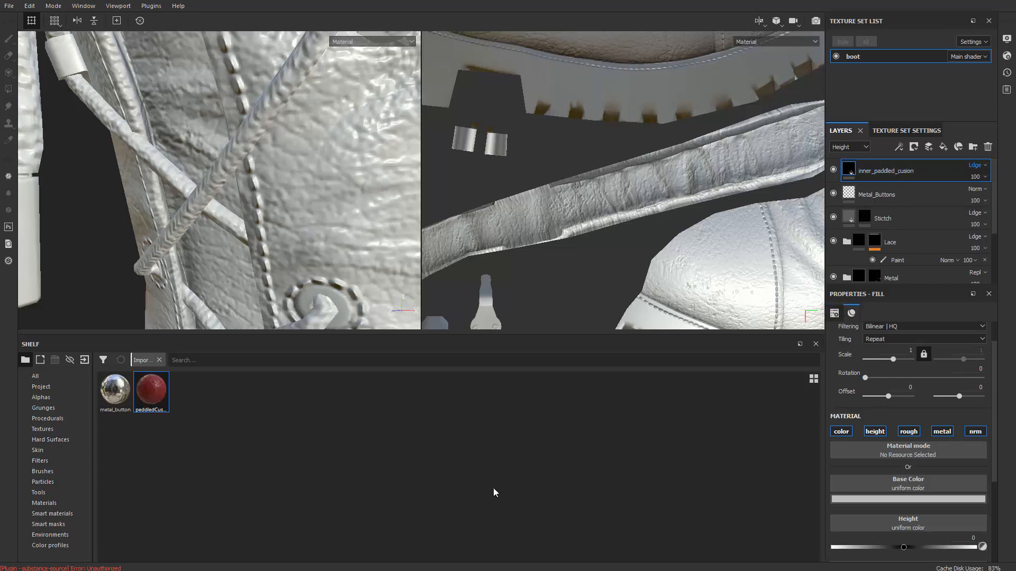
drag(153, 402, 907, 449)
alt+drag(370, 271, 192, 392)
scroll(300, 255, down, 6)
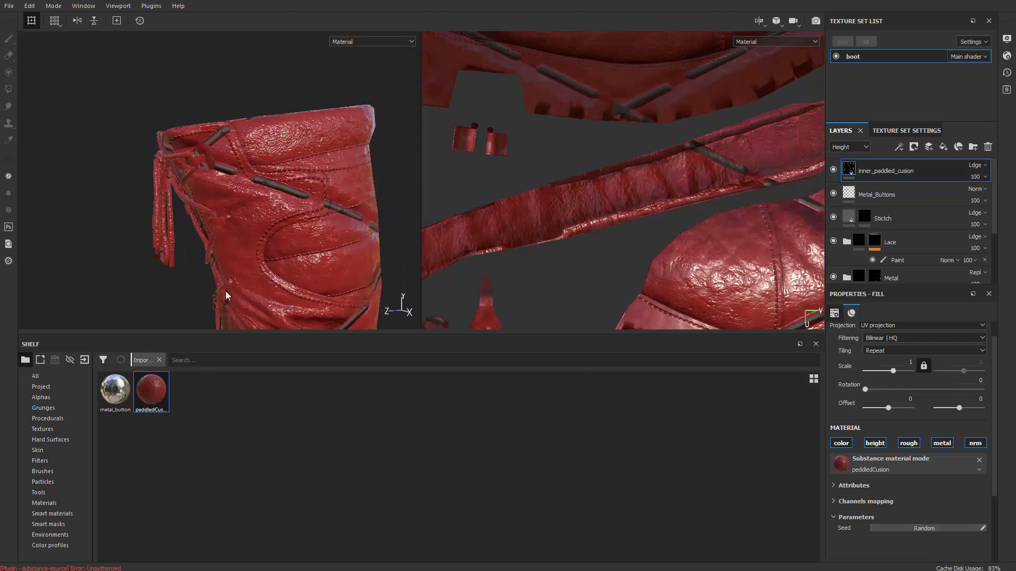
scroll(243, 214, down, 1)
alt+middle_drag(244, 214, 213, 226)
scroll(586, 217, up, 1)
drag(696, 219, 640, 229)
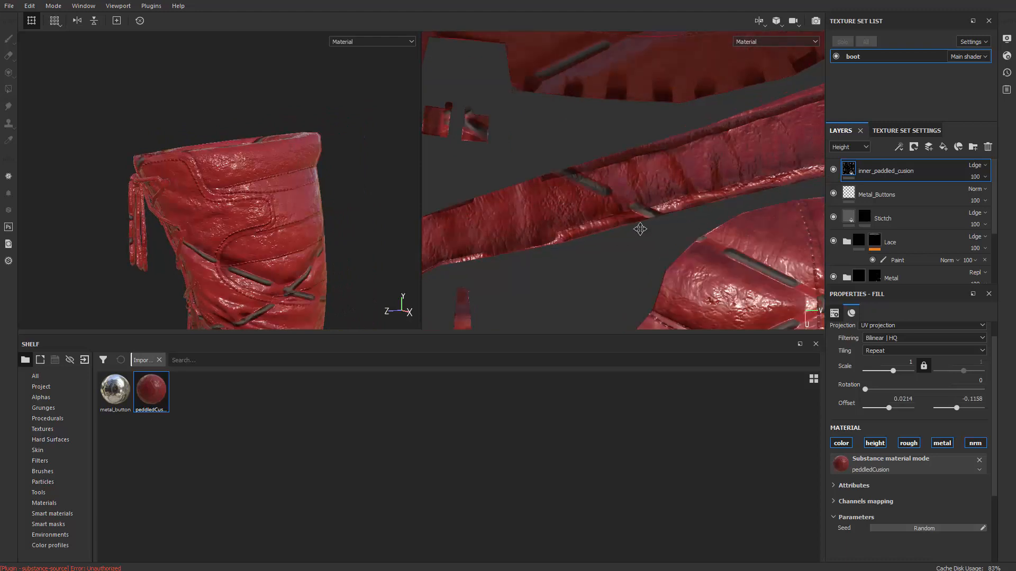
key(ctrl+z)
Step: Set the fill's UV scale to -9.39 and check the quilted leather pattern on the boot
scroll(640, 229, up, 1)
scroll(643, 246, down, 5)
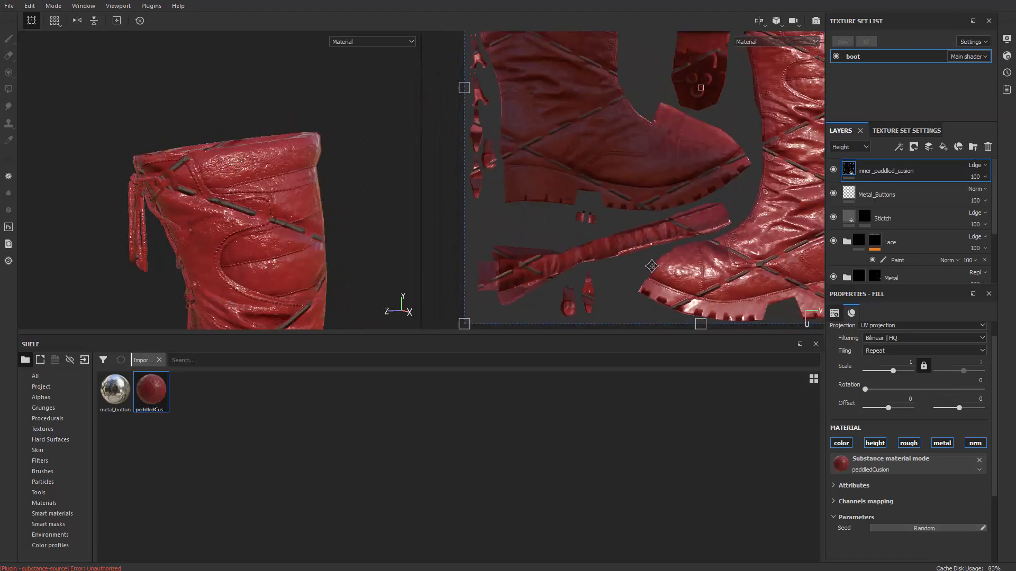
scroll(651, 266, down, 4)
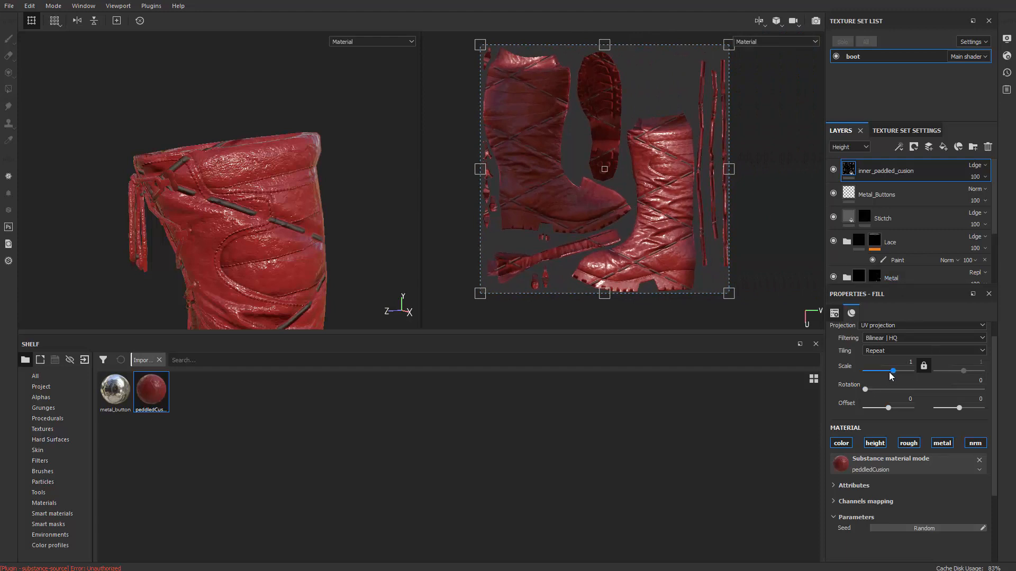
drag(891, 373, 879, 373)
alt+drag(284, 208, 251, 237)
alt+right_drag(252, 237, 265, 226)
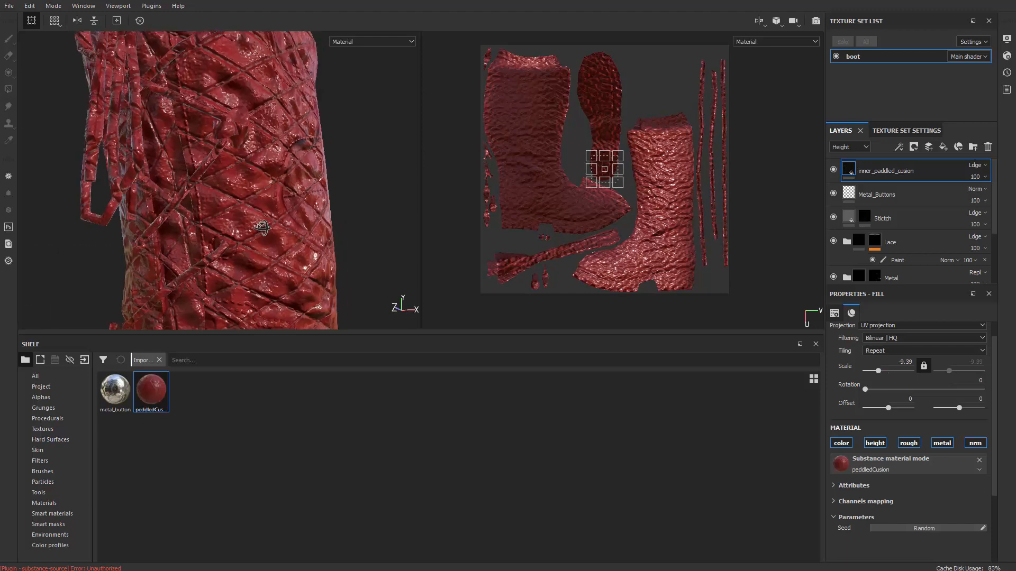
mouse_move(265, 226)
alt+mouse_down()
mouse_move(238, 228)
mouse_move(273, 232)
alt+mouse_up()
alt+middle_drag(273, 231, 277, 265)
alt+right_drag(278, 264, 259, 233)
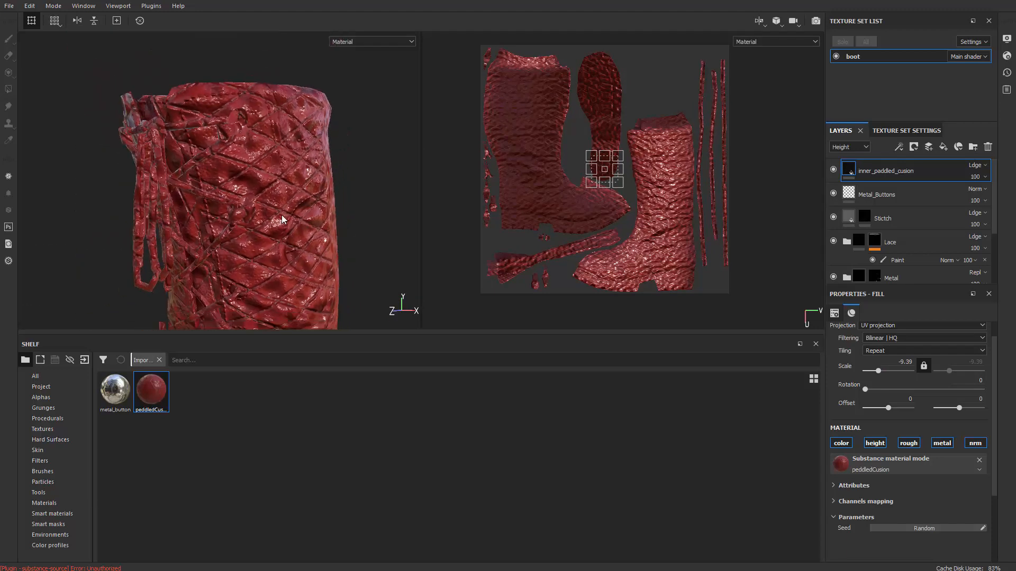
alt+drag(296, 175, 279, 183)
alt+right_drag(279, 183, 322, 206)
alt+drag(323, 206, 365, 209)
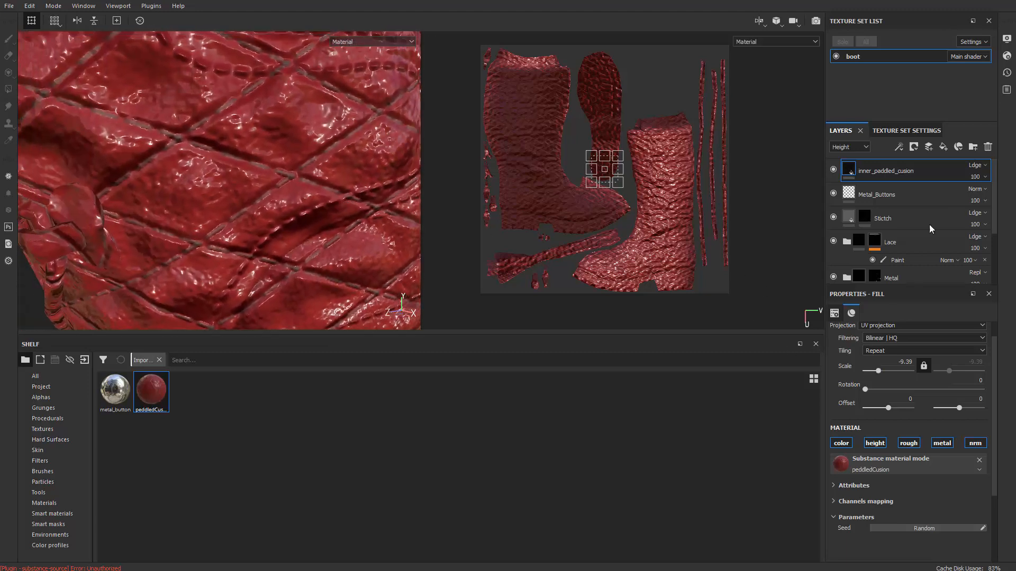
Step: Add a black mask to the inner_paddled_cusion layer and a paint effect on that mask
right_click(899, 170)
click(906, 176)
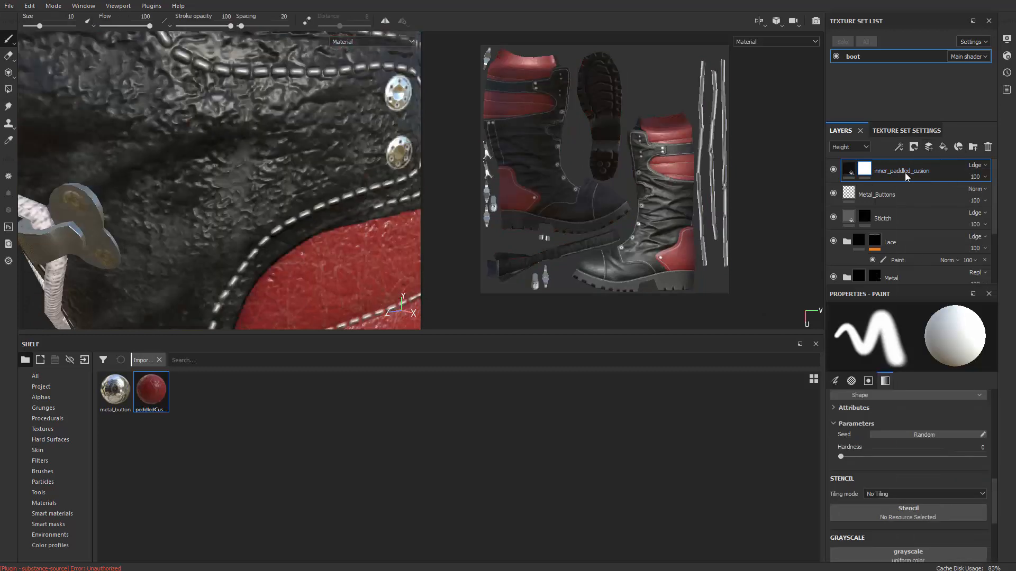
alt+drag(317, 200, 220, 152)
scroll(610, 212, down, 2)
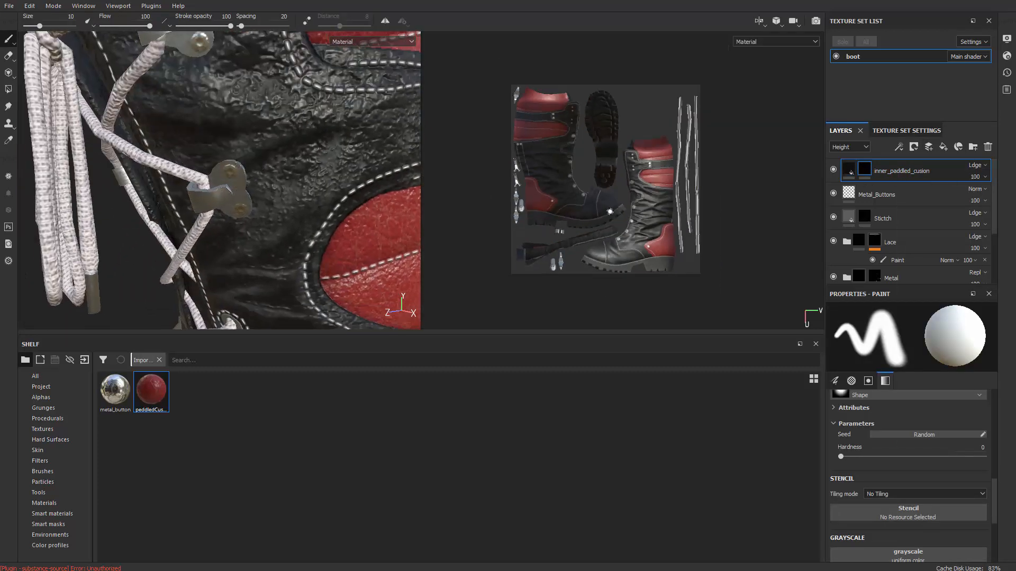
scroll(610, 211, up, 2)
right_click(866, 170)
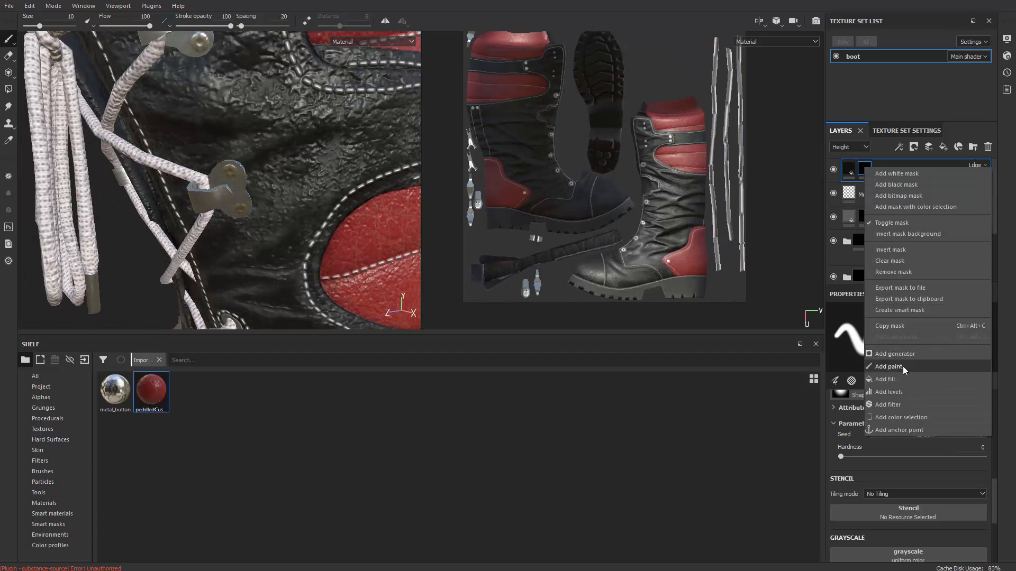
click(889, 367)
Step: Reveal the cushion material on the long upper section of the boot tongue's UV strip with white Polygon Fill
click(9, 89)
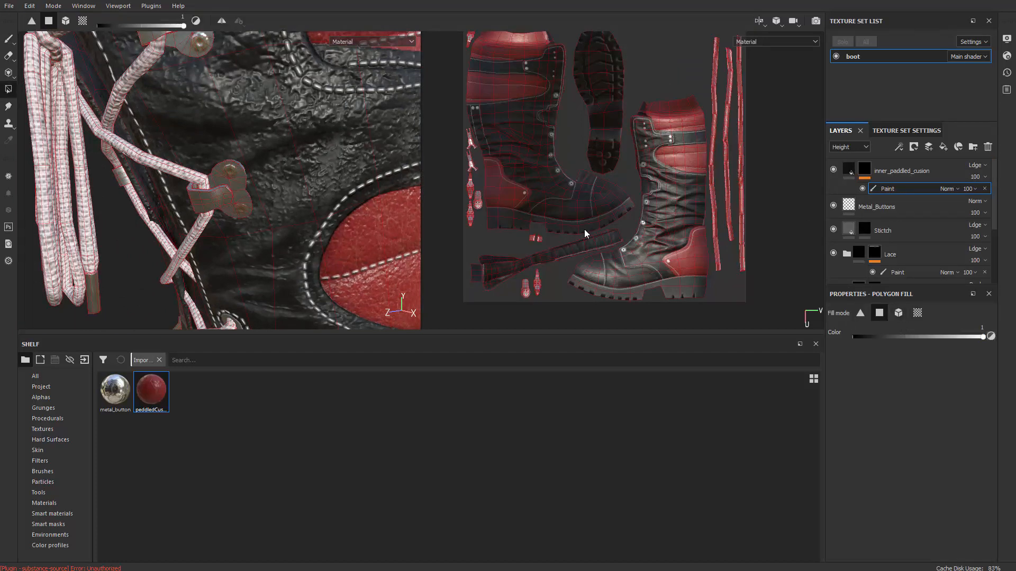
scroll(584, 231, up, 5)
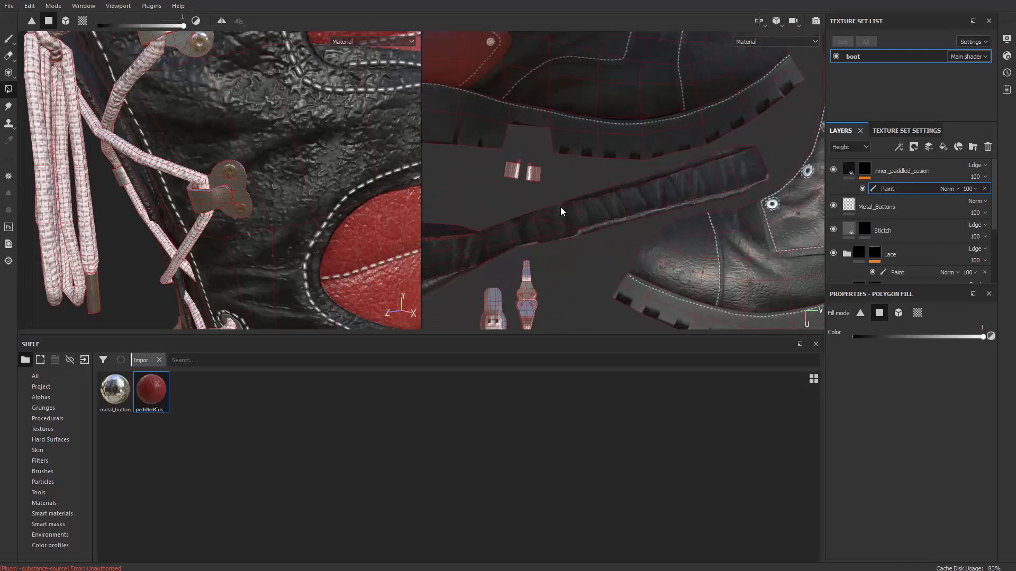
drag(560, 208, 611, 235)
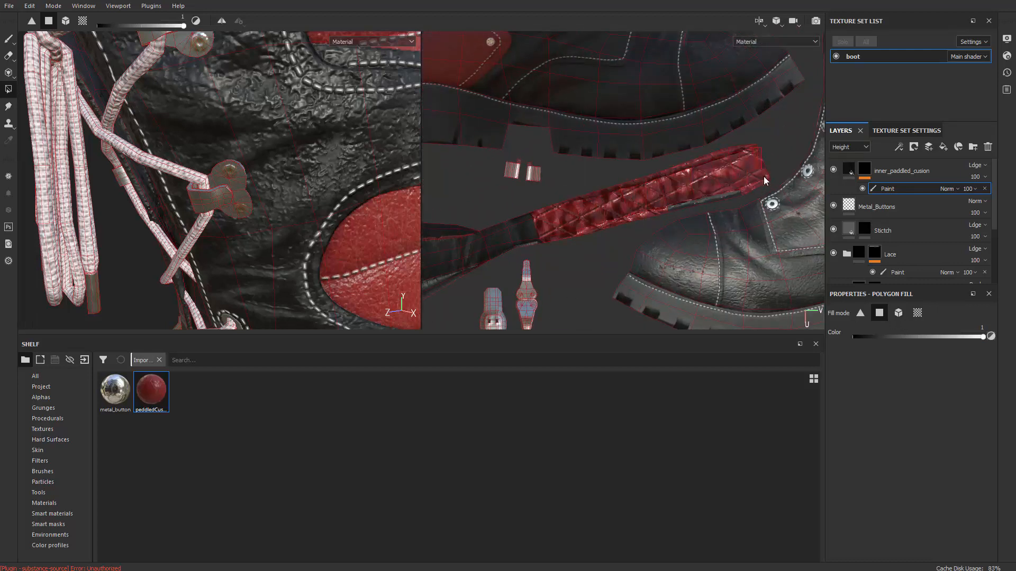
scroll(658, 198, up, 1)
scroll(212, 153, down, 3)
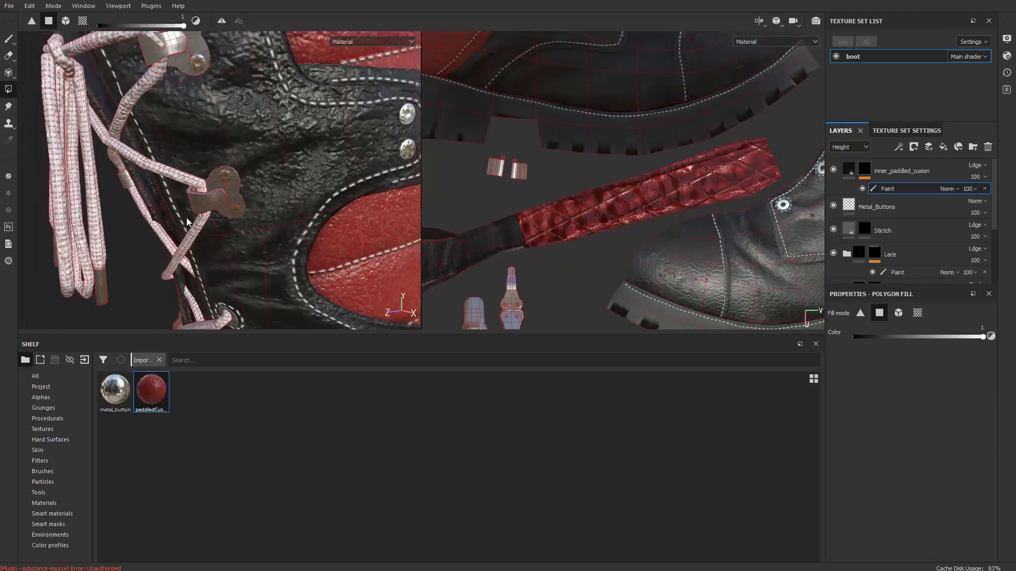
alt+drag(175, 137, 281, 215)
scroll(329, 172, down, 2)
scroll(273, 177, down, 3)
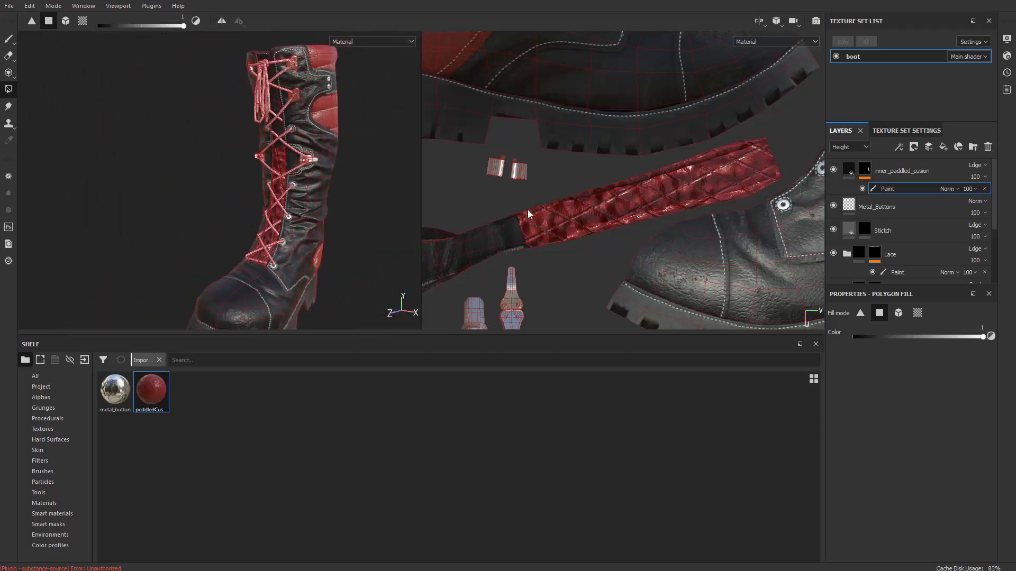
Step: Fill the rest of the tongue's UV island, including its narrow section and flared end, to reveal the cushion material
alt+middle_drag(528, 209, 626, 163)
mouse_move(567, 163)
mouse_down()
mouse_move(606, 192)
mouse_move(597, 213)
mouse_up()
alt+middle_drag(430, 171, 502, 139)
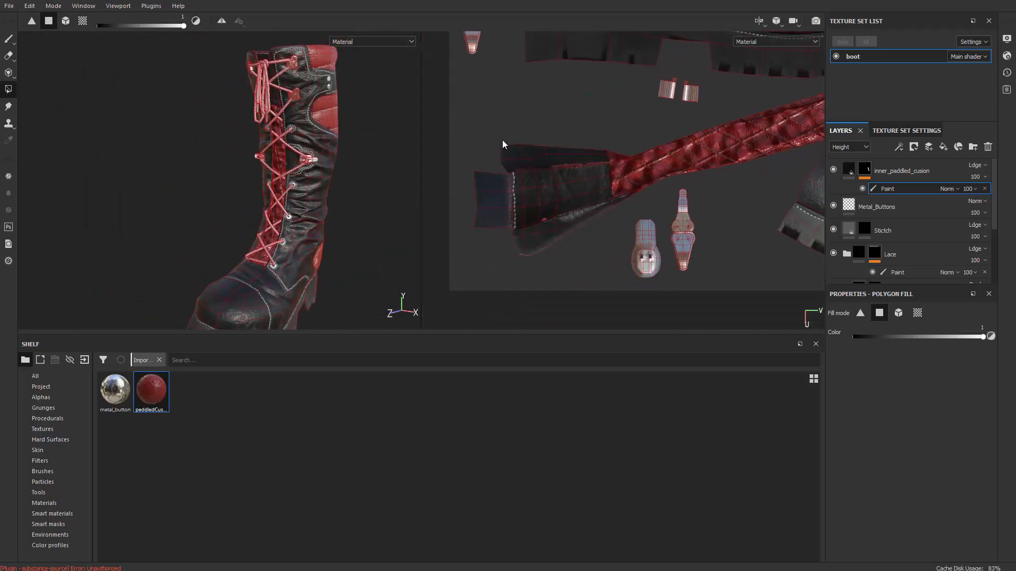
drag(503, 140, 582, 245)
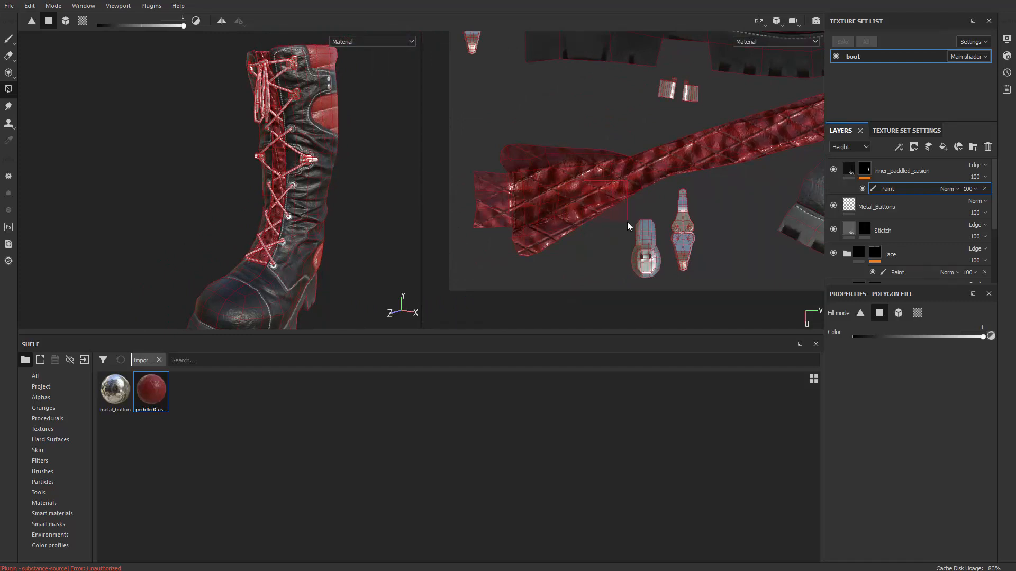
alt+middle_drag(235, 154, 226, 205)
scroll(290, 199, down, 3)
alt+drag(226, 205, 299, 191)
scroll(299, 191, down, 1)
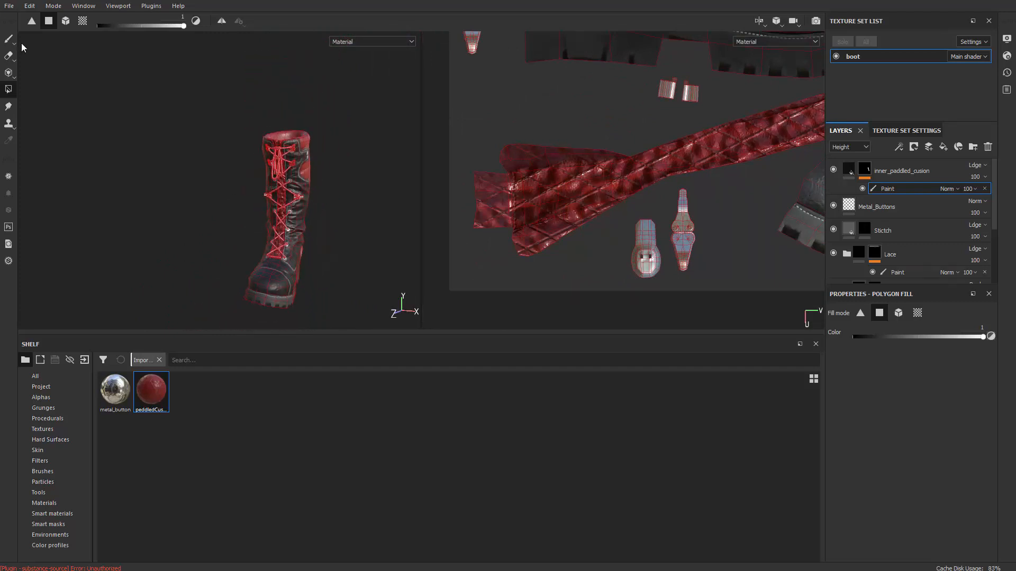
Step: Switch to the Paint tool, examine the cushion pattern behind the laces up close, and review the brush properties
click(8, 39)
scroll(283, 174, up, 6)
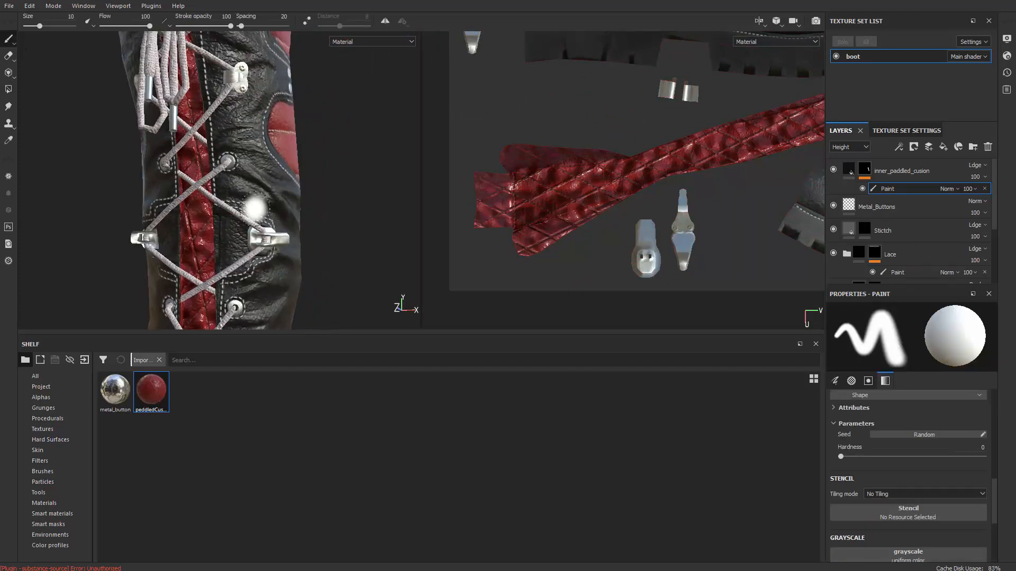
mouse_move(256, 208)
alt+mouse_down()
mouse_move(291, 188)
mouse_move(287, 206)
alt+mouse_up()
scroll(291, 185, down, 3)
scroll(289, 190, up, 5)
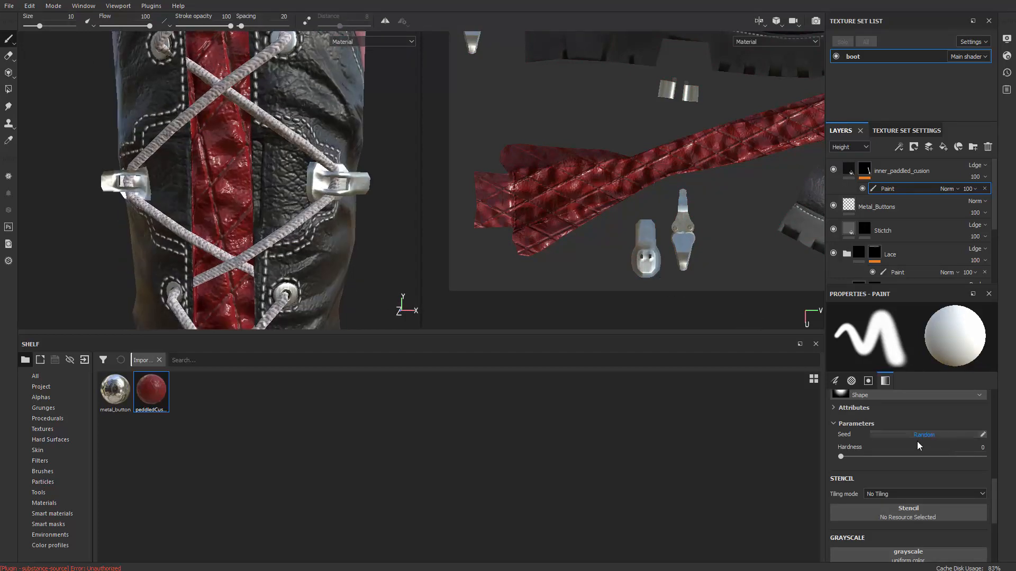
scroll(910, 442, up, 4)
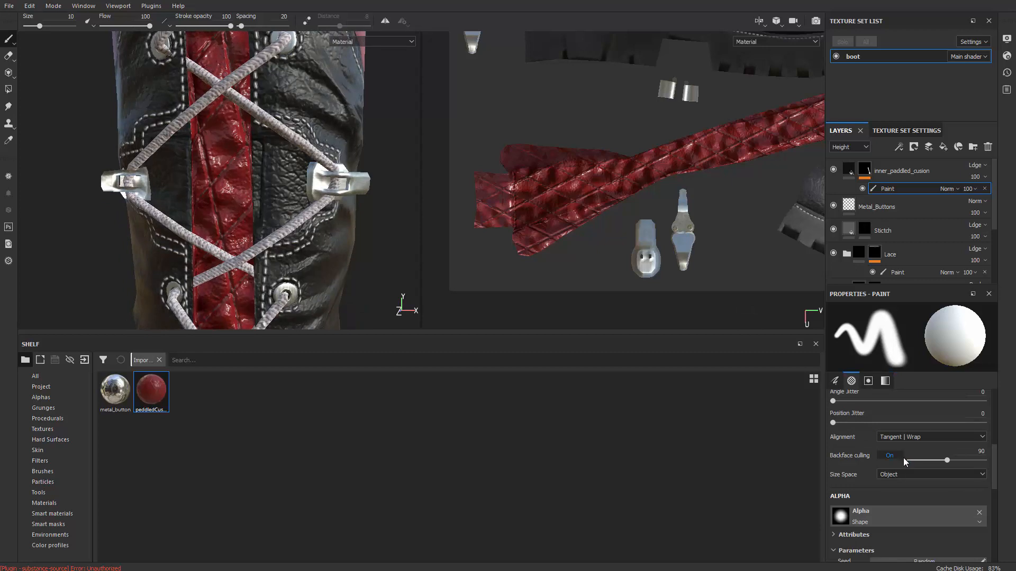
scroll(902, 457, up, 5)
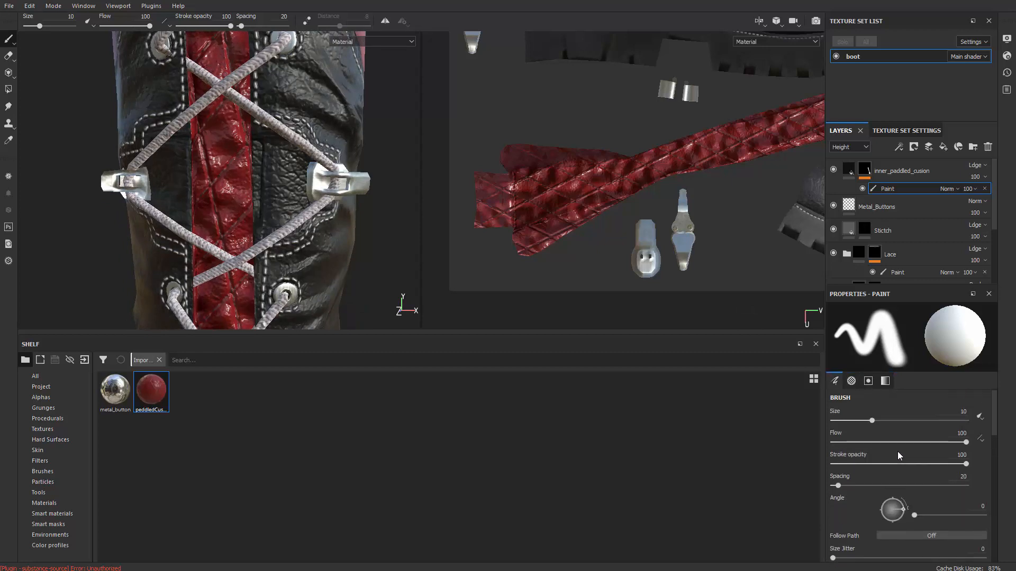
scroll(897, 456, down, 1)
scroll(885, 466, down, 2)
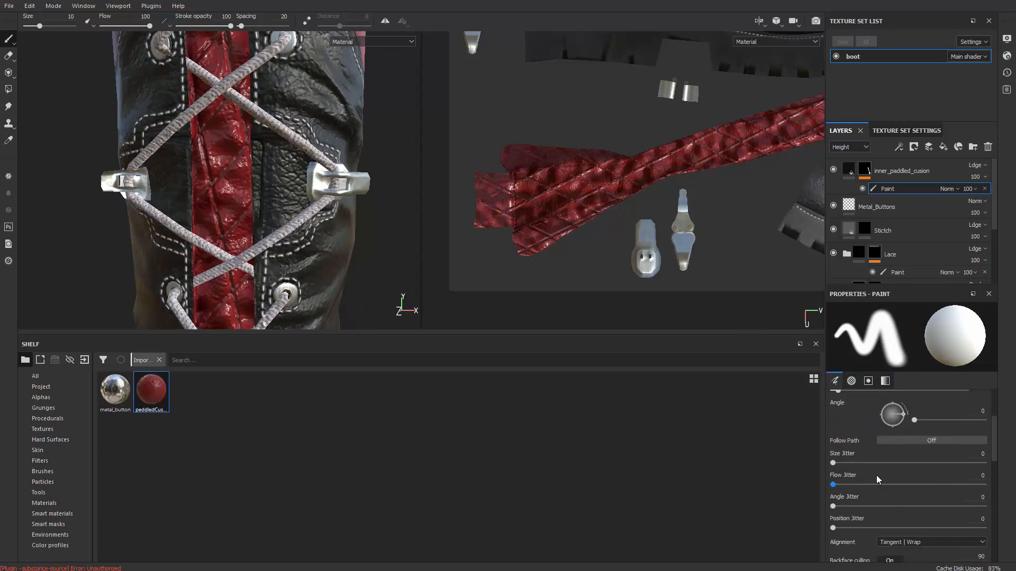
scroll(875, 477, down, 3)
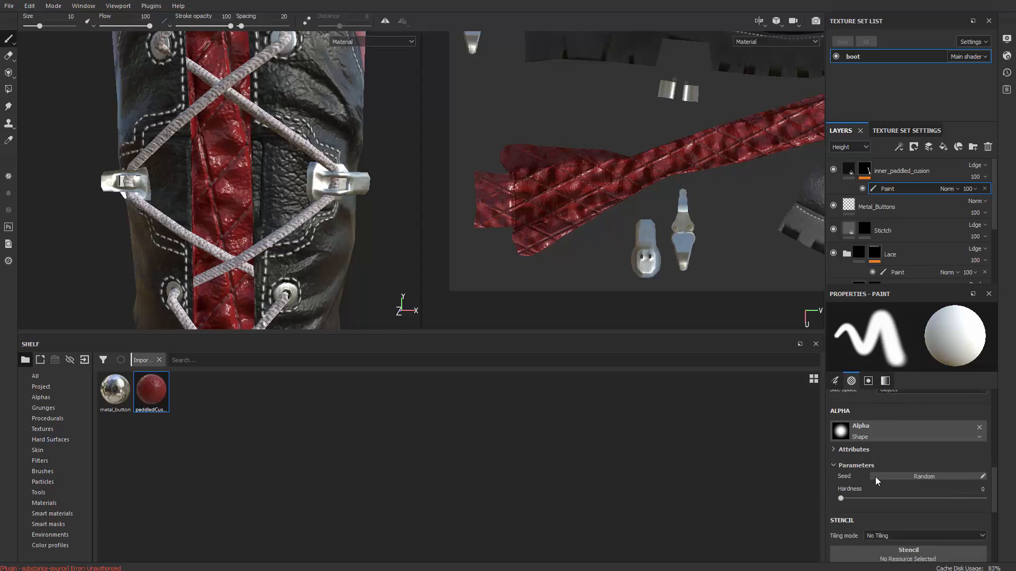
scroll(873, 486, up, 5)
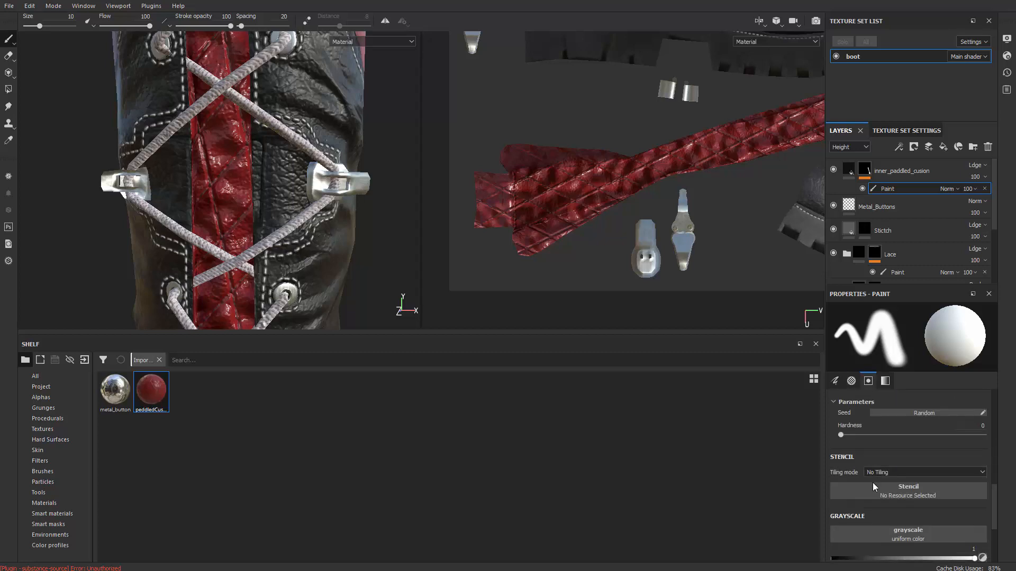
Step: Set the inner_paddled_cusion fill's UV rotation to 113.42 and check the pattern direction on the tongue
click(851, 170)
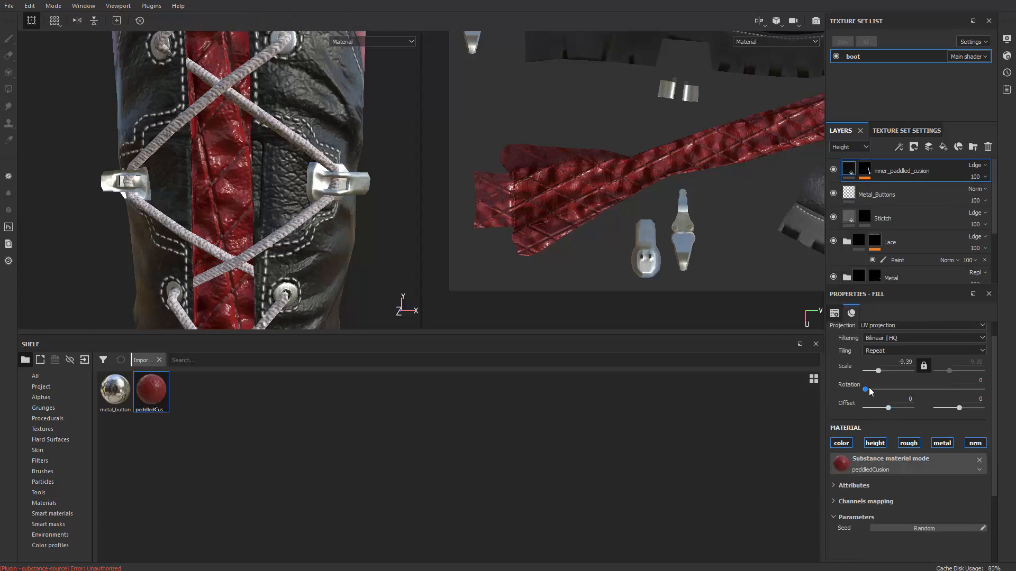
drag(869, 391, 901, 390)
scroll(290, 286, up, 7)
scroll(269, 279, down, 8)
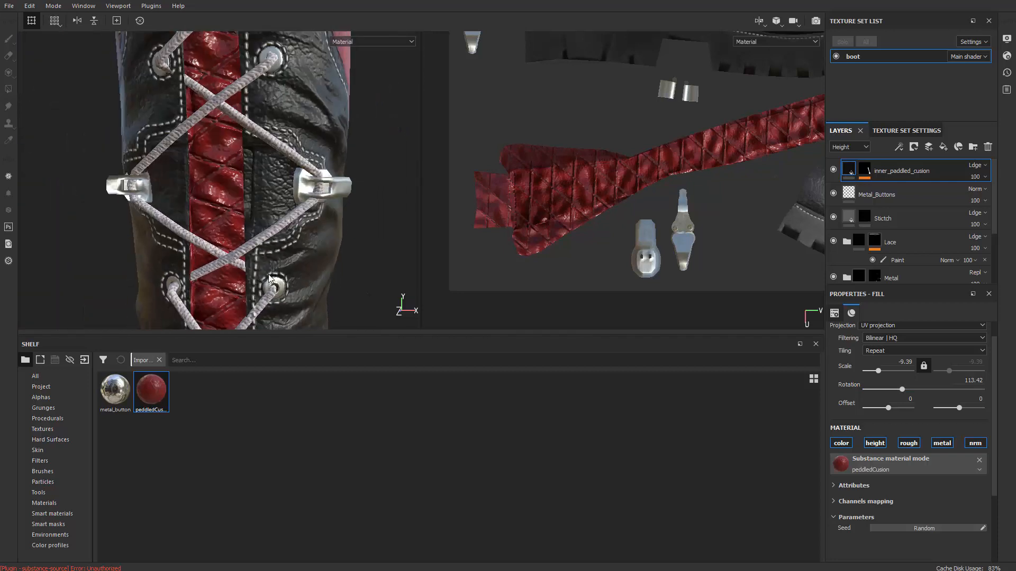
scroll(269, 279, down, 6)
alt+drag(269, 279, 207, 250)
alt+middle_drag(207, 249, 226, 199)
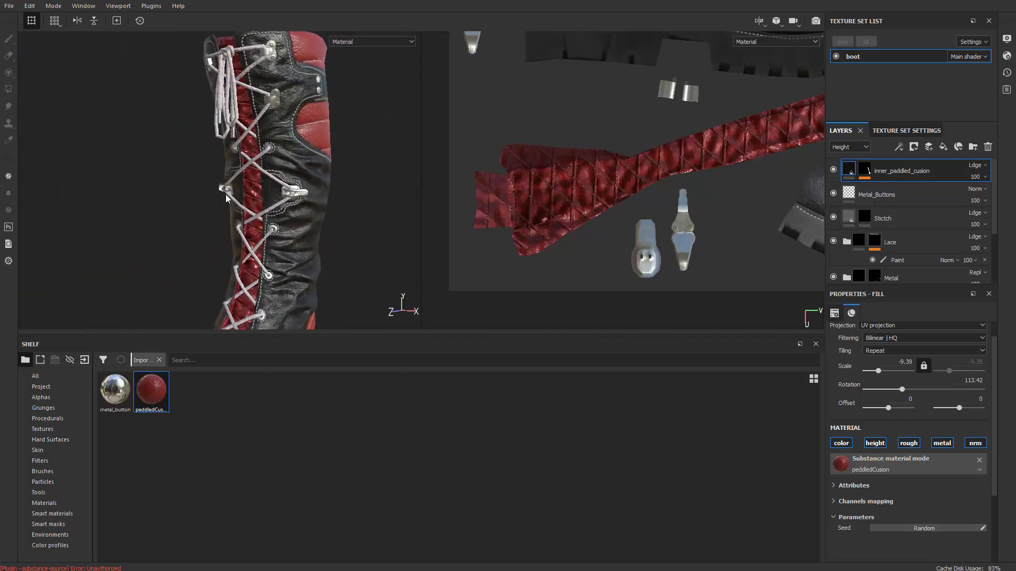
scroll(246, 200, up, 2)
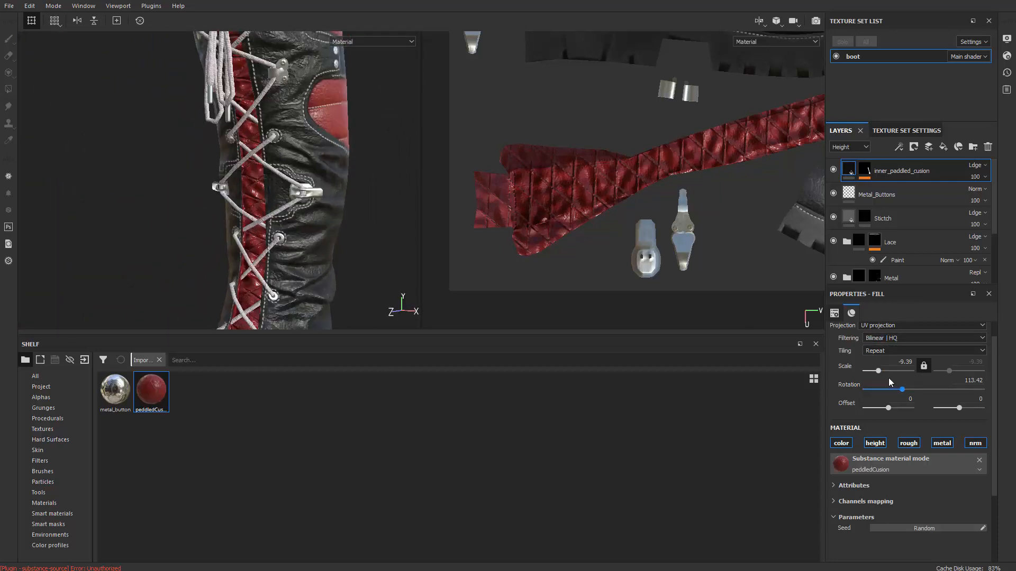
Step: Set the cushion fill's UV scale to -2.78 to enlarge the pattern and check it on the whole boot
drag(880, 373, 883, 372)
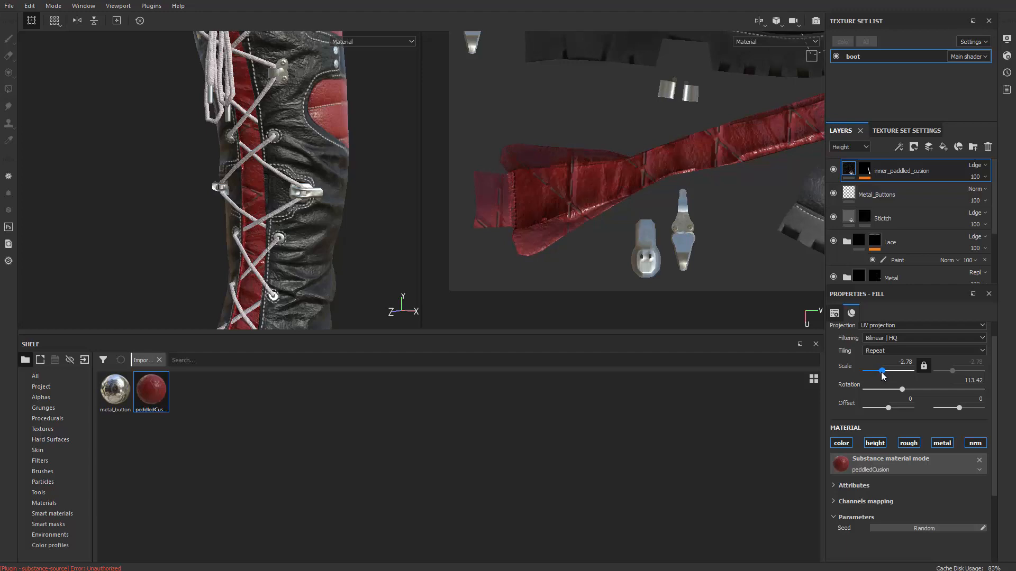
drag(348, 332, 349, 323)
alt+drag(249, 259, 267, 265)
scroll(268, 265, up, 4)
scroll(259, 262, down, 7)
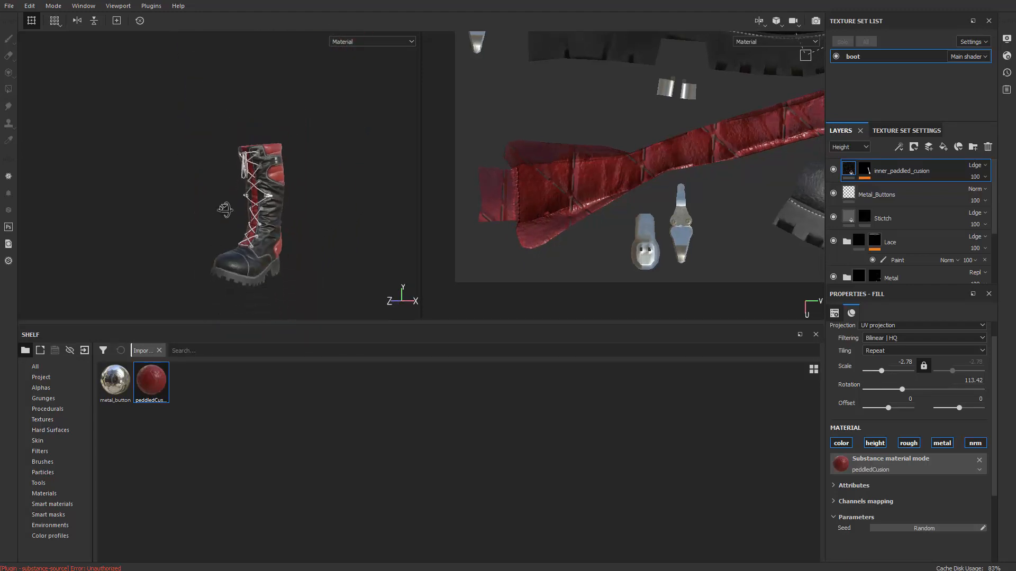
Step: Examine the enlarged cushion pattern on the tongue behind the laces, comparing the boot with its UV layout
scroll(203, 239, up, 5)
alt+drag(203, 240, 294, 202)
scroll(264, 257, up, 6)
alt+middle_drag(293, 202, 300, 301)
alt+drag(300, 302, 302, 273)
alt+scroll(538, 205, down, 2)
alt+scroll(538, 204, up, 2)
alt+scroll(617, 202, up, 1)
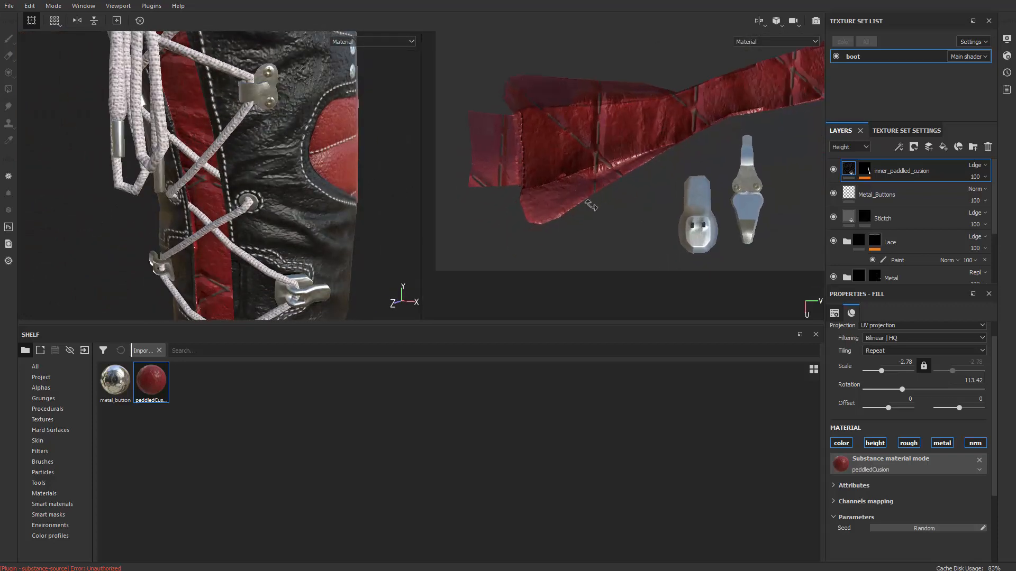
Step: Remove the cushion material from the tongue's two side flaps in the UV layout, using Polygon Fill with color 0 on the mask's Paint effect
click(866, 169)
click(887, 189)
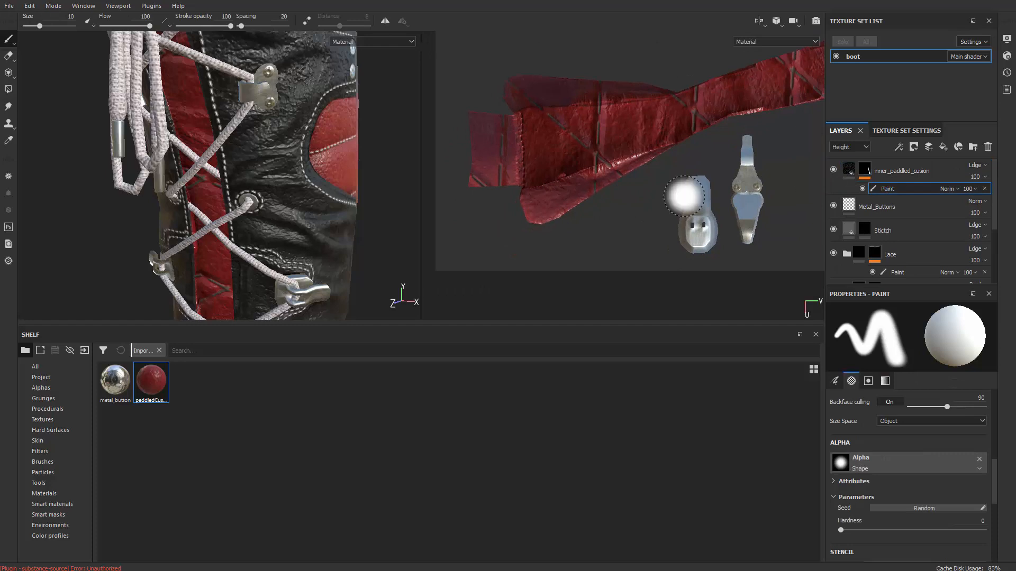
scroll(945, 413, up, 5)
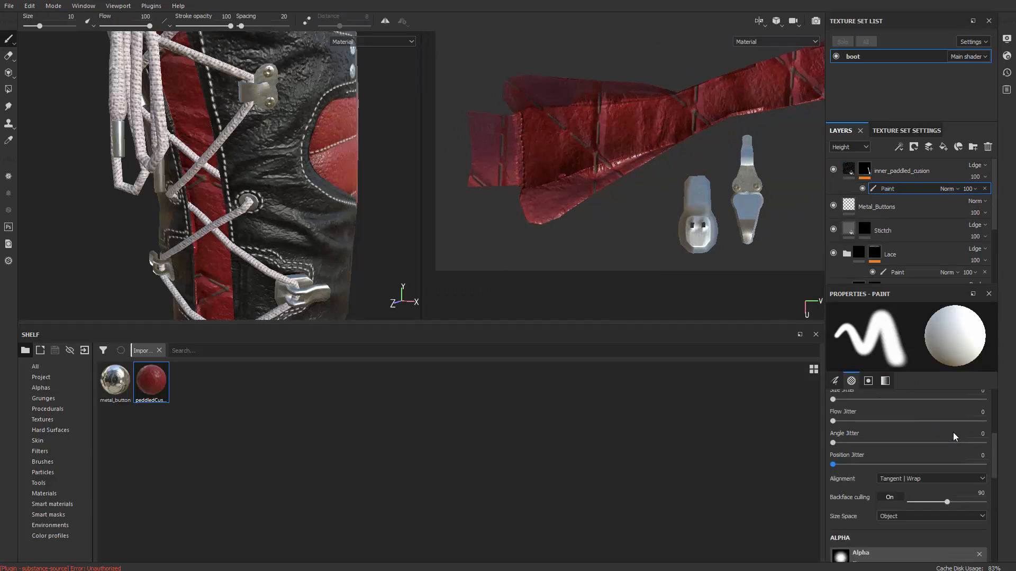
click(8, 89)
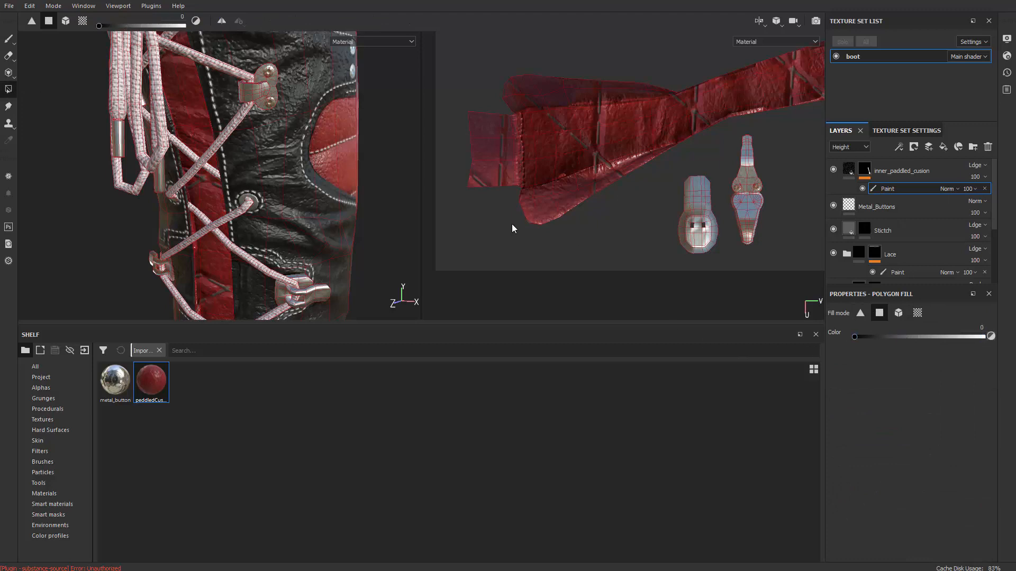
drag(556, 199, 618, 173)
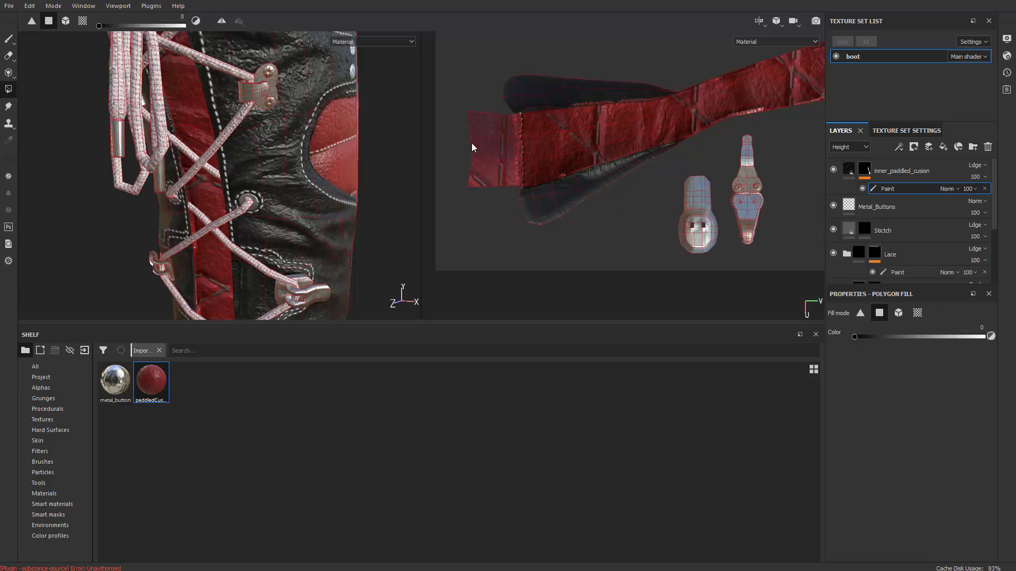
Step: Paint the cushion mask along the upper flap's border near the stitched tongue edge with a brush of size 3.06
middle_drag(471, 143, 579, 177)
alt+drag(280, 147, 302, 272)
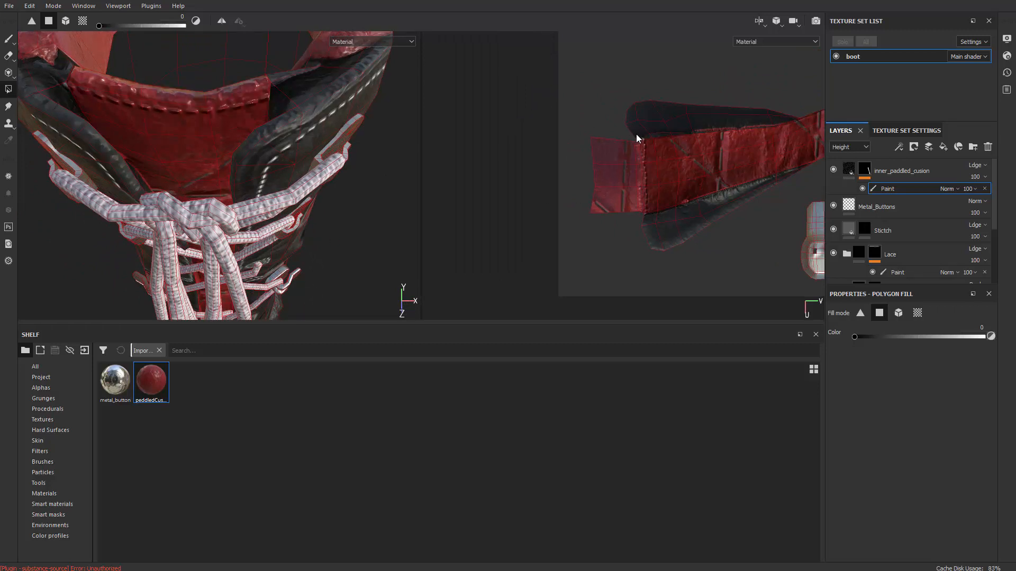
scroll(630, 168, up, 5)
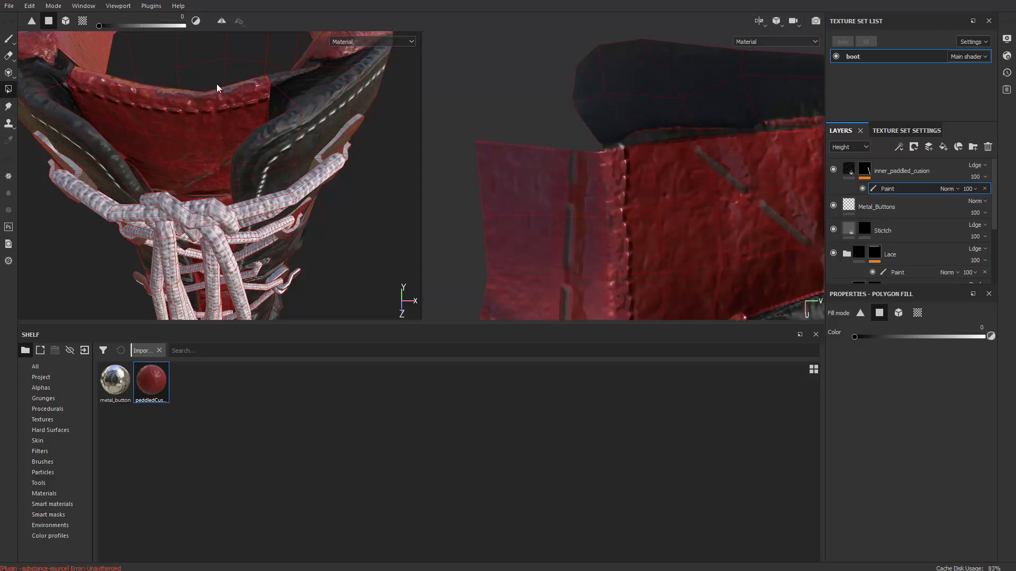
click(15, 38)
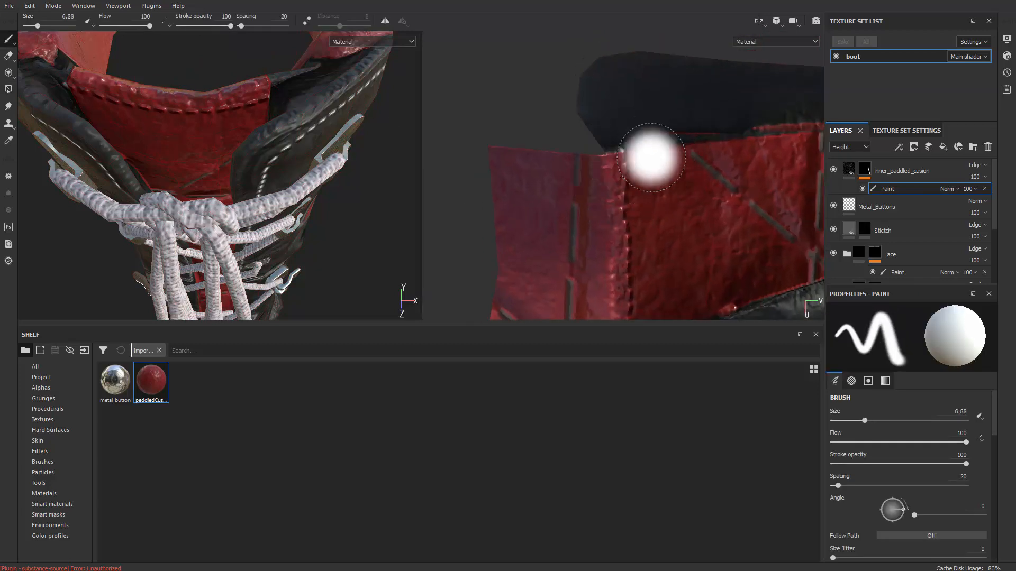
scroll(651, 157, up, 5)
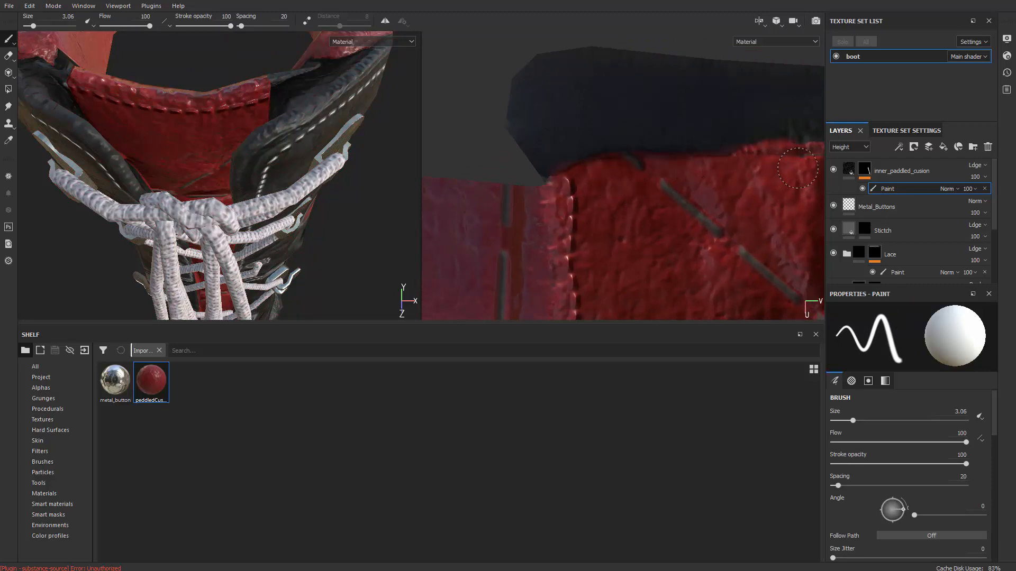
scroll(675, 216, up, 2)
alt+middle_drag(515, 193, 557, 168)
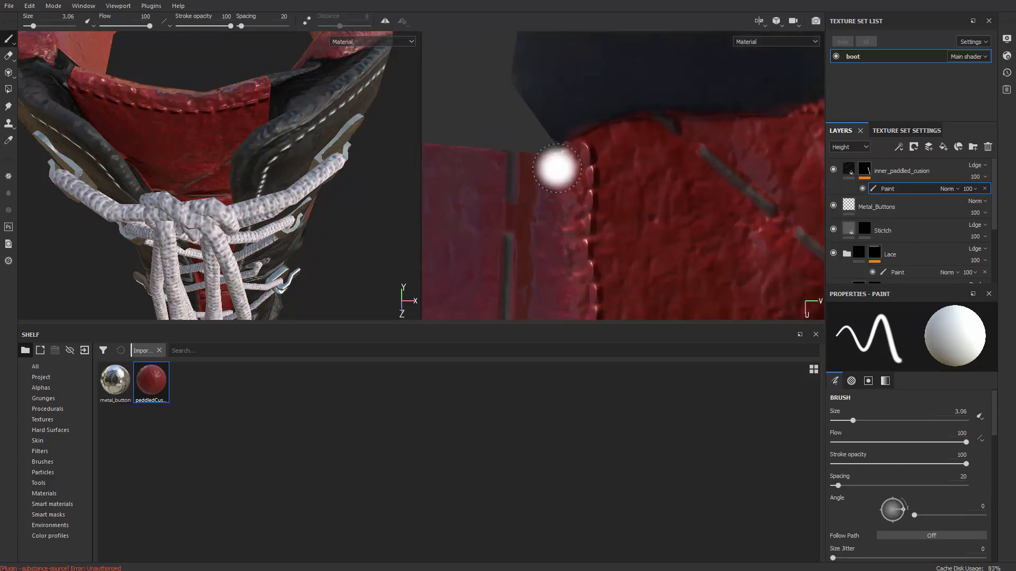
Step: Try extending the cushion mask over the dark flap's corner beside the stitching, check it on the boot, and undo the stroke
drag(546, 121, 597, 137)
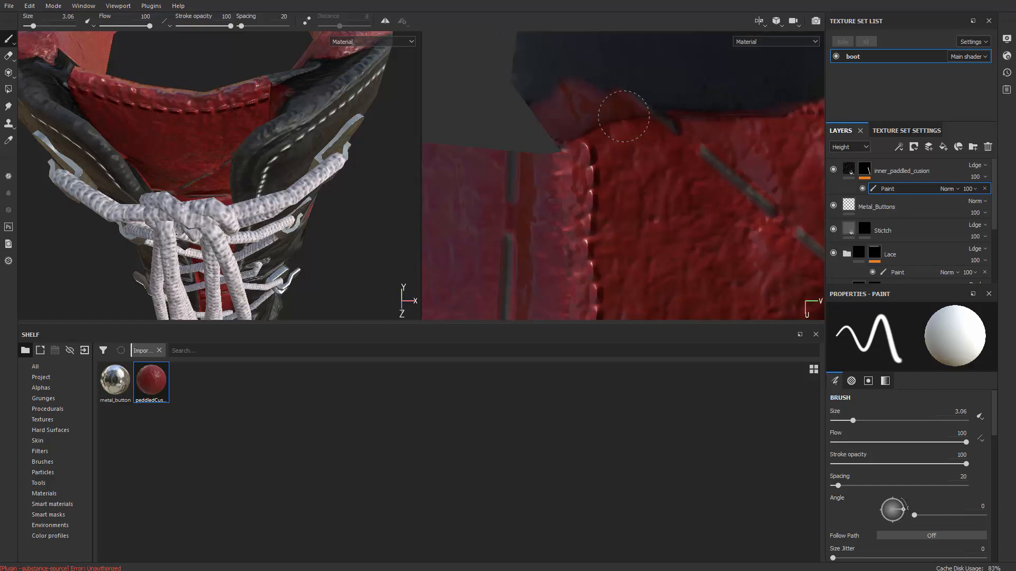
alt+middle_drag(573, 118, 604, 182)
mouse_move(262, 87)
alt+mouse_down()
mouse_move(284, 148)
mouse_move(294, 125)
mouse_move(236, 174)
mouse_move(223, 228)
alt+mouse_up()
key(ctrl+z)
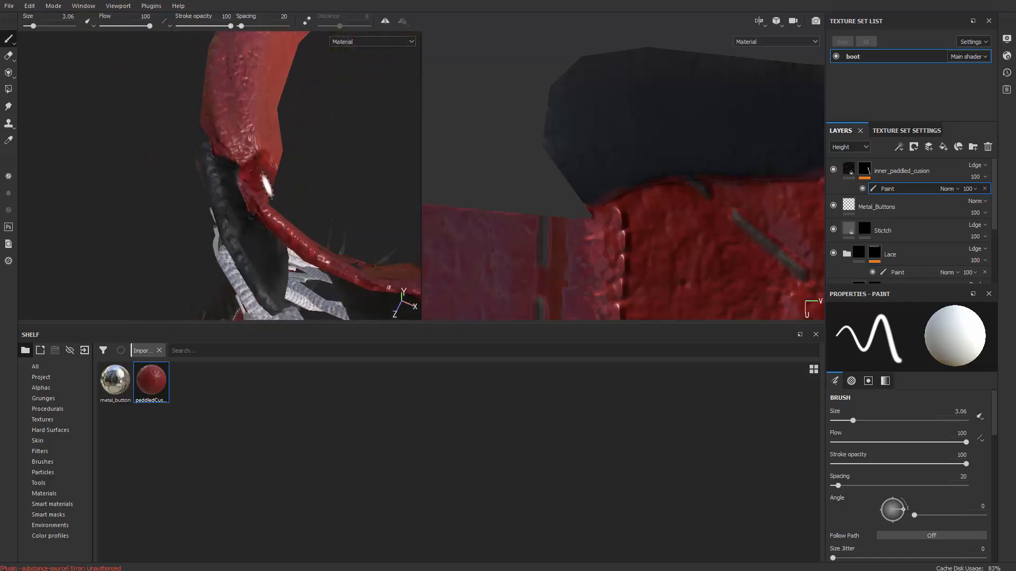
Step: Examine the tongue's stitched upper edge and its joint with the boot's collar from several angles
mouse_move(265, 184)
alt+mouse_down()
mouse_move(148, 178)
mouse_move(190, 229)
alt+mouse_up()
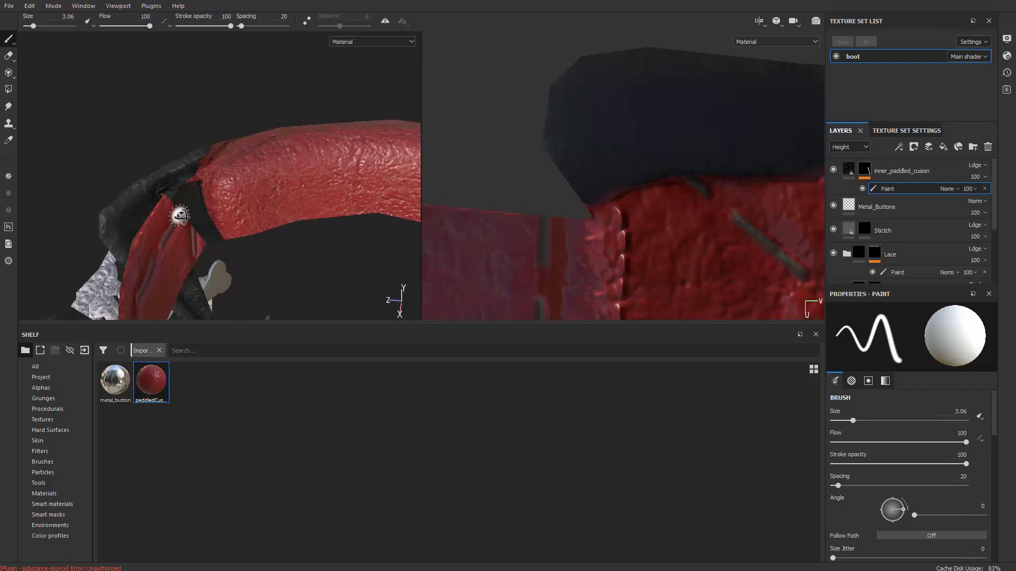
alt+drag(179, 215, 199, 199)
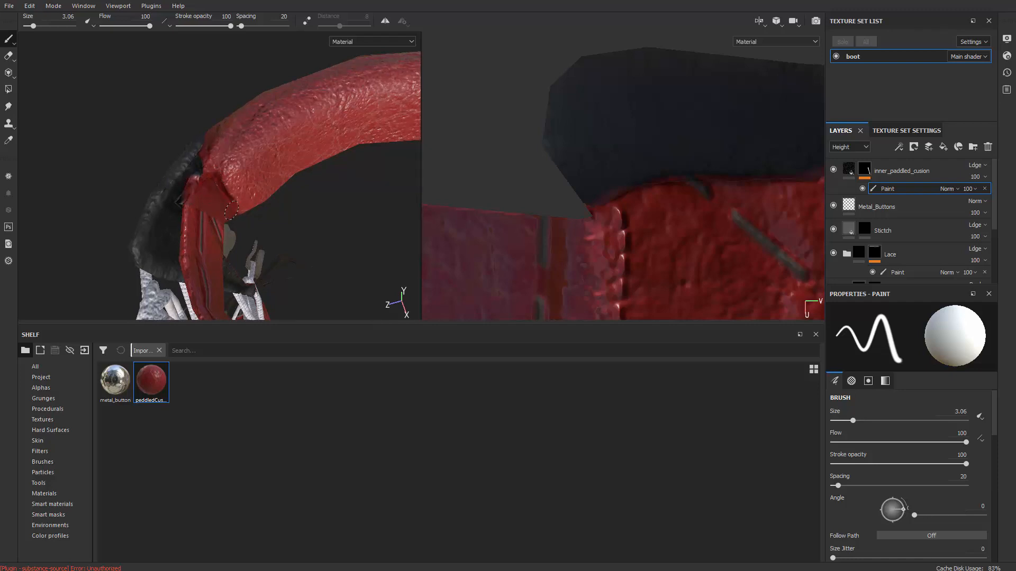
alt+drag(202, 186, 263, 261)
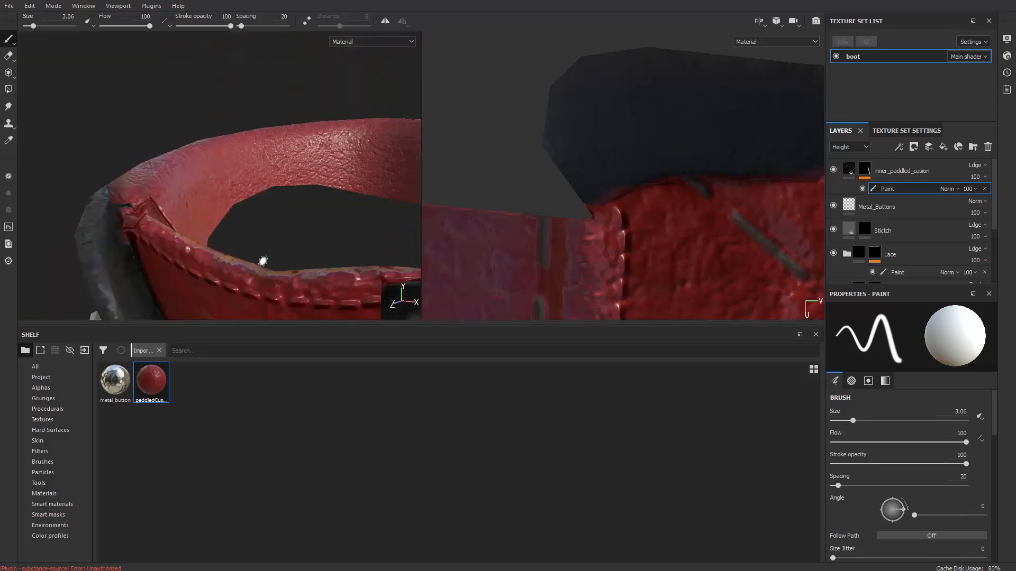
alt+right_drag(263, 262, 270, 232)
alt+drag(270, 233, 290, 185)
alt+middle_drag(290, 185, 330, 113)
alt+right_drag(331, 113, 250, 215)
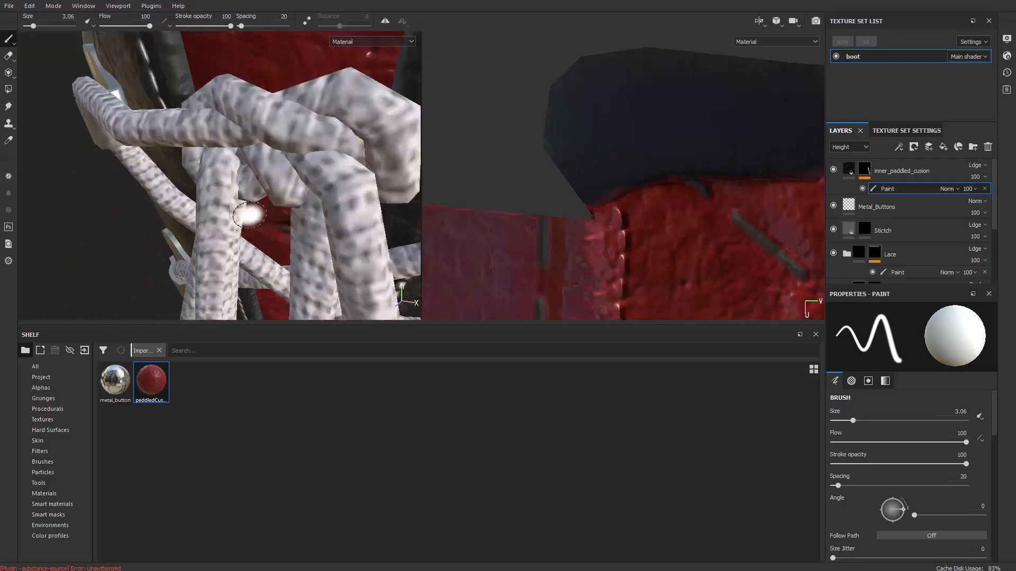
Step: Examine the cushioned tongue behind the laces down the boot's front, including a view of the whole boot
scroll(250, 217, up, 4)
scroll(249, 228, down, 10)
alt+middle_drag(264, 312, 273, 101)
alt+right_drag(273, 101, 275, 172)
alt+drag(275, 172, 299, 151)
alt+middle_drag(299, 151, 281, 167)
scroll(268, 223, down, 10)
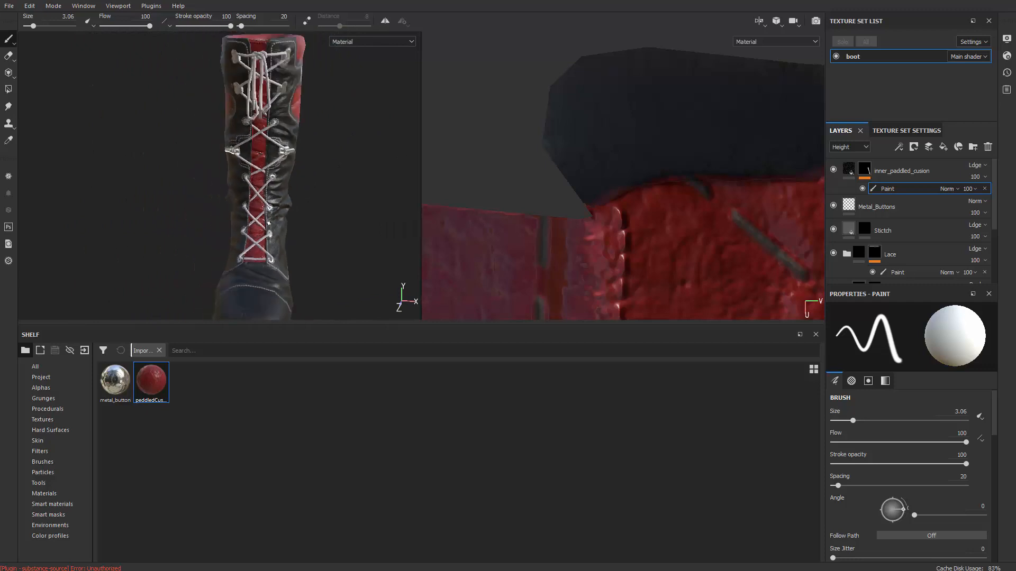
alt+drag(268, 222, 231, 217)
scroll(227, 223, up, 2)
scroll(239, 223, down, 7)
scroll(228, 224, up, 4)
scroll(987, 434, down, 6)
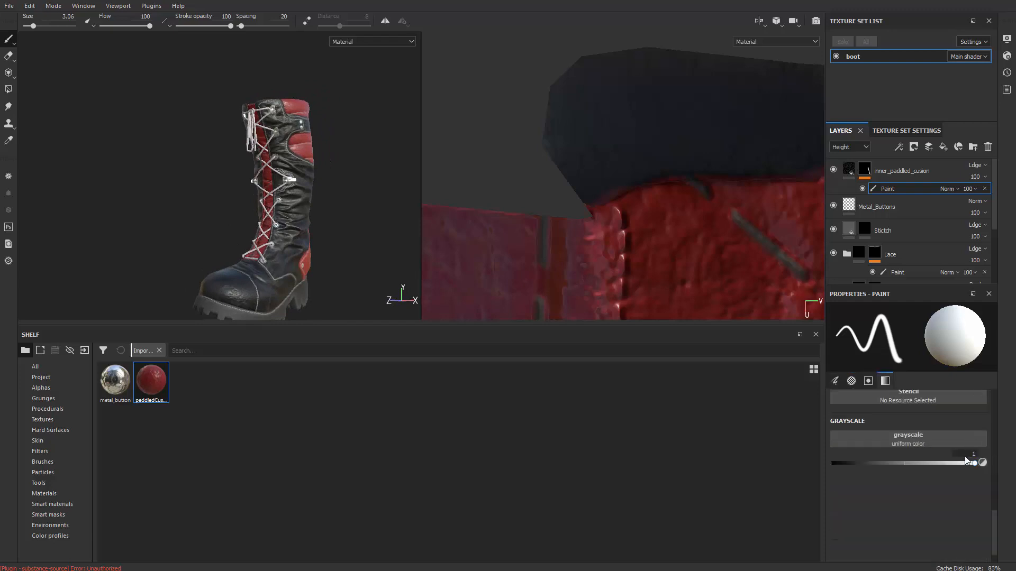
Step: Review the peddledCusion material attributes in the inner_paddled_cusion fill layer's properties
click(848, 169)
scroll(903, 446, up, 1)
click(834, 420)
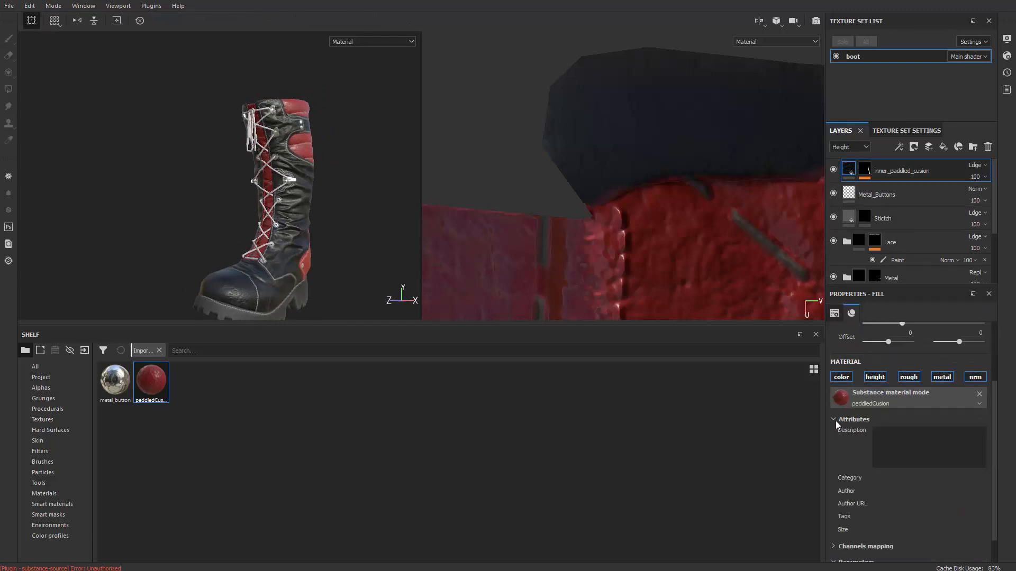
click(834, 421)
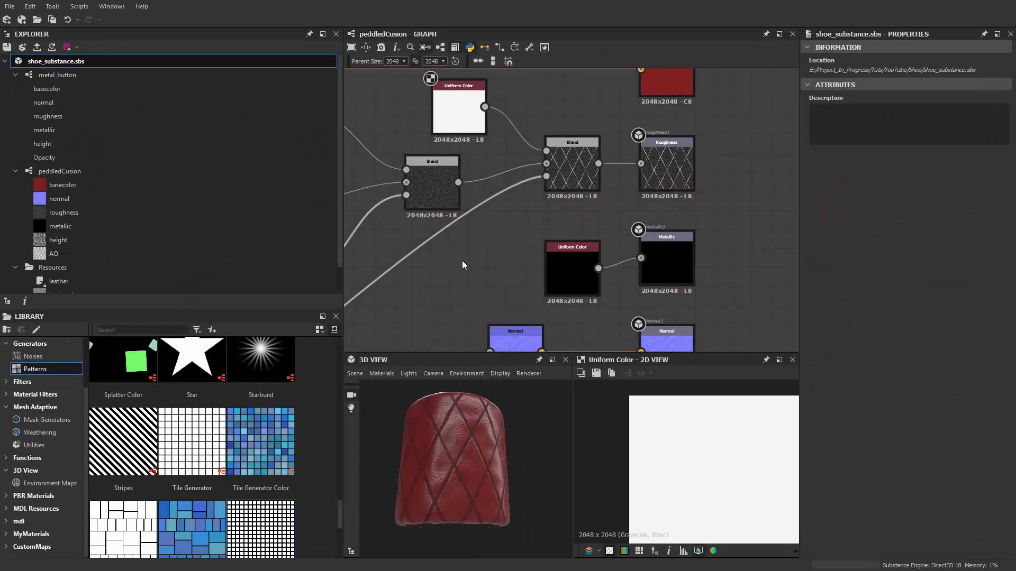
Step: In Substance Designer's peddledCusion graph, move the Roughness output node farther from its Blend node
scroll(494, 267, down, 1)
scroll(598, 246, up, 4)
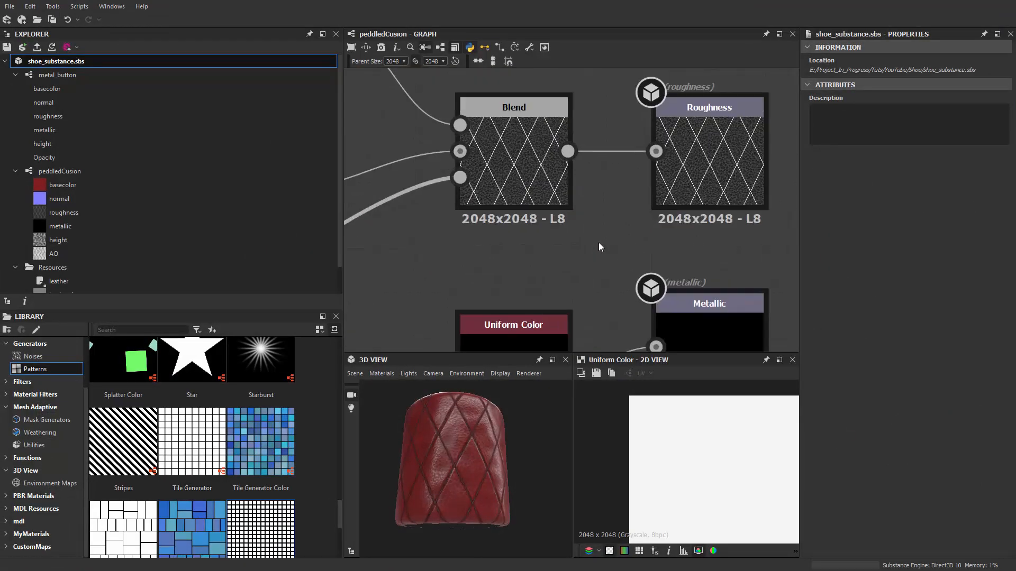
middle_drag(598, 242, 522, 261)
scroll(588, 221, up, 2)
click(620, 204)
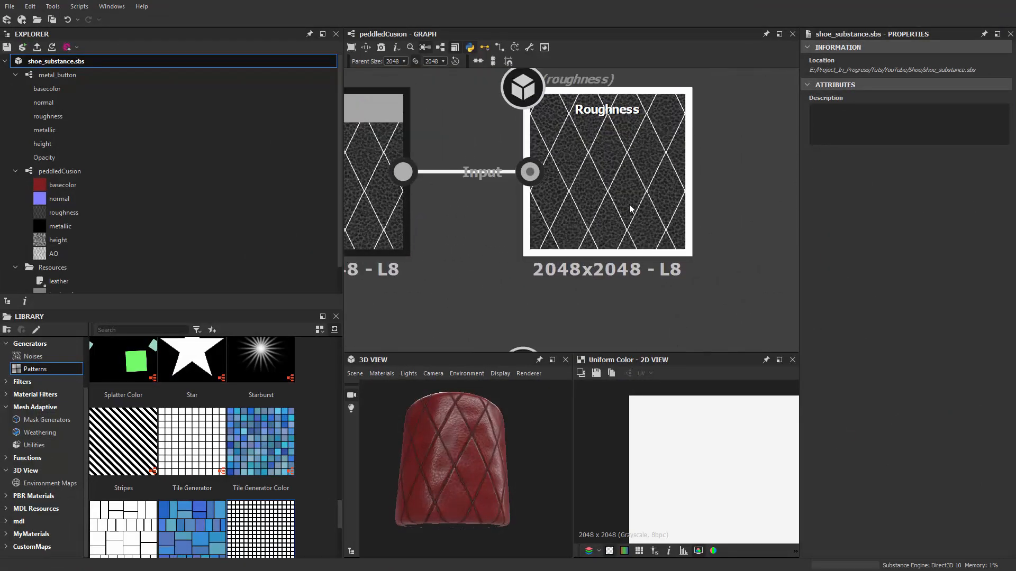
scroll(630, 205, down, 2)
drag(622, 205, 680, 202)
scroll(643, 203, down, 4)
scroll(599, 211, down, 3)
middle_drag(599, 210, 598, 166)
scroll(606, 179, up, 3)
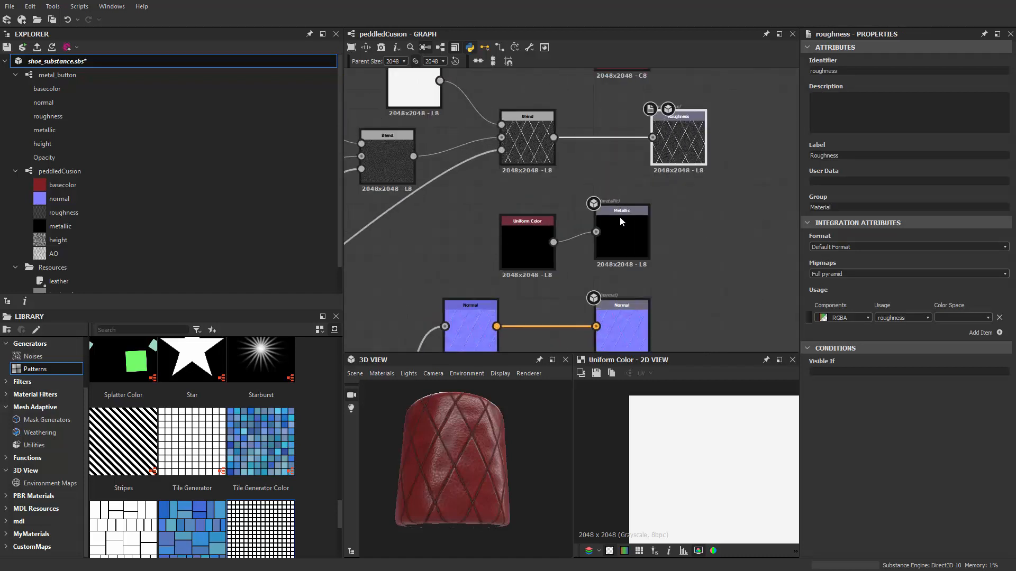
Step: Move the Base Color output node into line above the Roughness output node
drag(622, 239, 624, 250)
scroll(625, 250, down, 2)
middle_drag(637, 210, 591, 291)
scroll(633, 224, up, 3)
drag(601, 124, 667, 124)
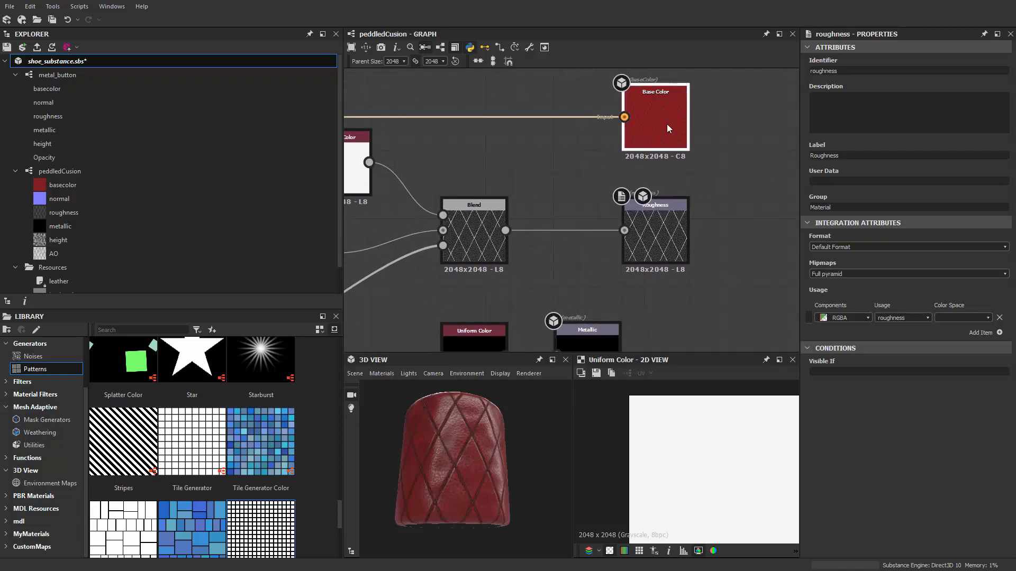
Step: Start exposing the Output Color of the red Uniform Color node that feeds the base color Blend
middle_drag(567, 195, 659, 188)
scroll(569, 198, down, 2)
scroll(660, 189, down, 3)
middle_drag(423, 189, 624, 207)
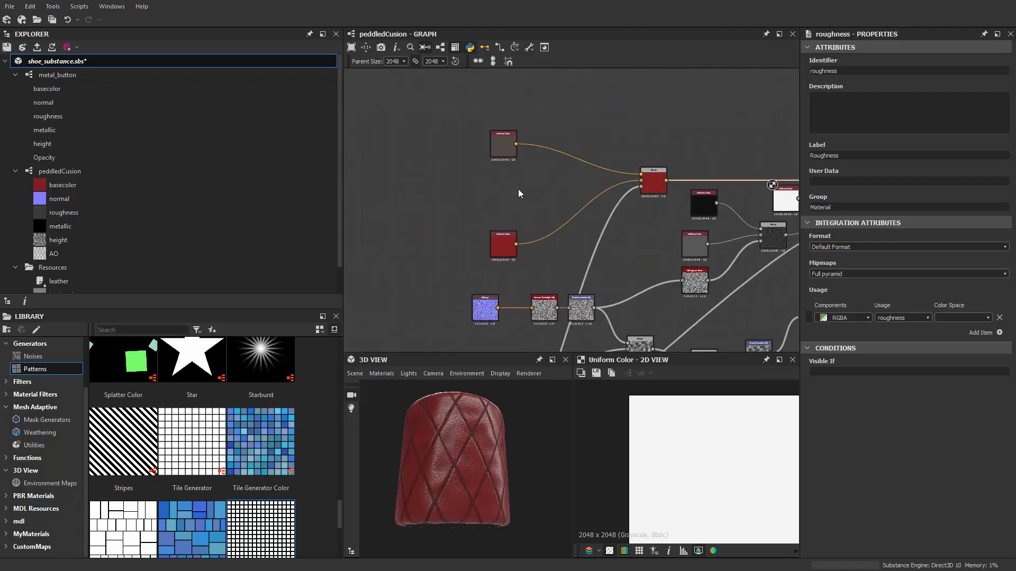
drag(504, 246, 498, 218)
scroll(498, 218, up, 2)
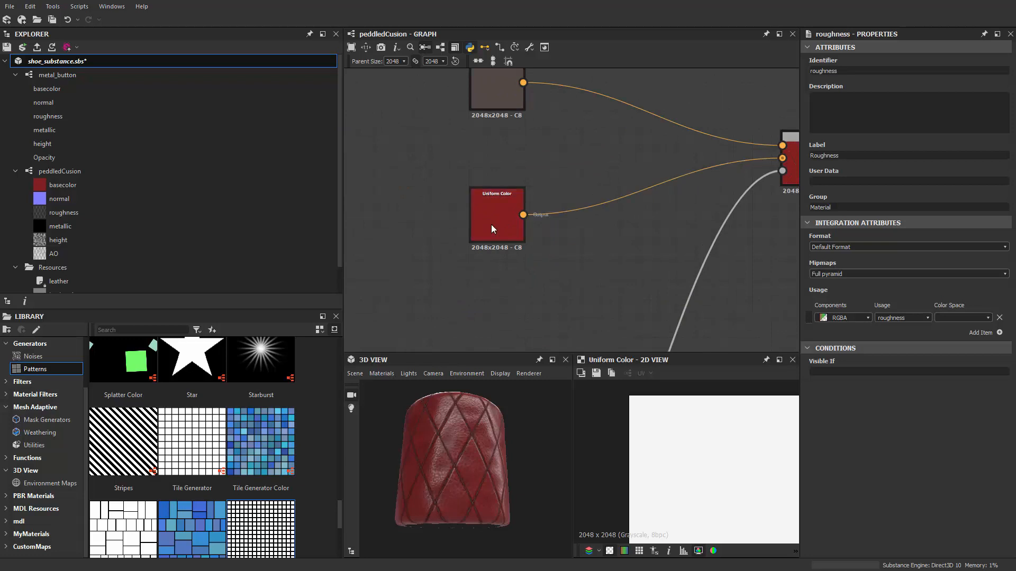
click(491, 229)
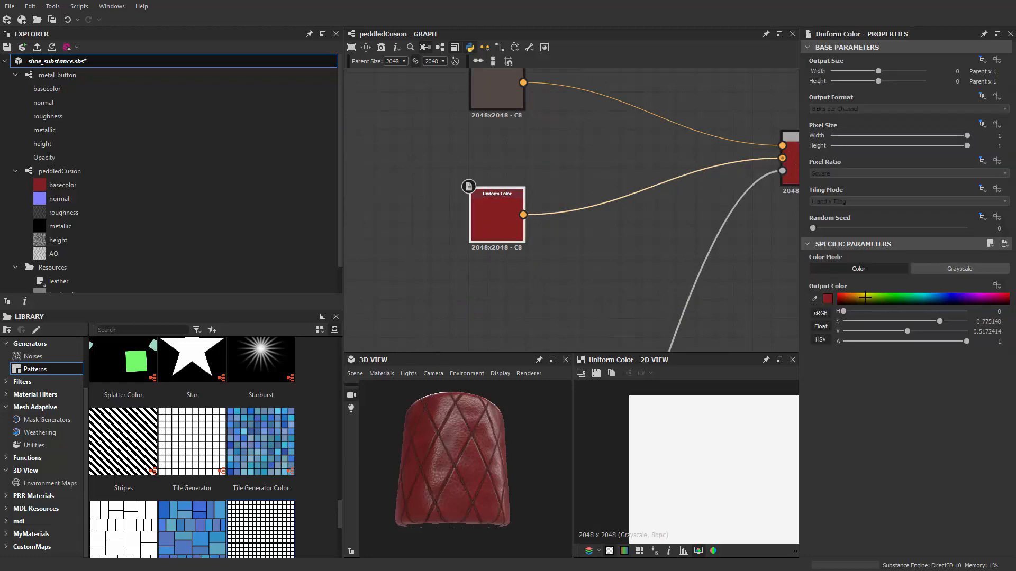
click(994, 286)
click(1010, 314)
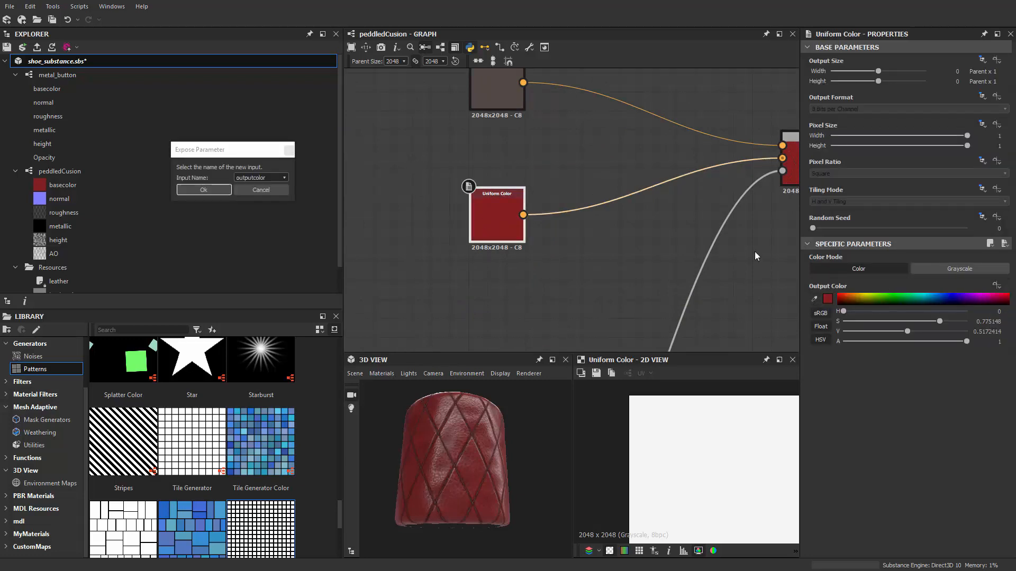
Step: Create a new input named LeatherColor and expose the red node's Output Color through it
drag(179, 149, 414, 176)
click(498, 205)
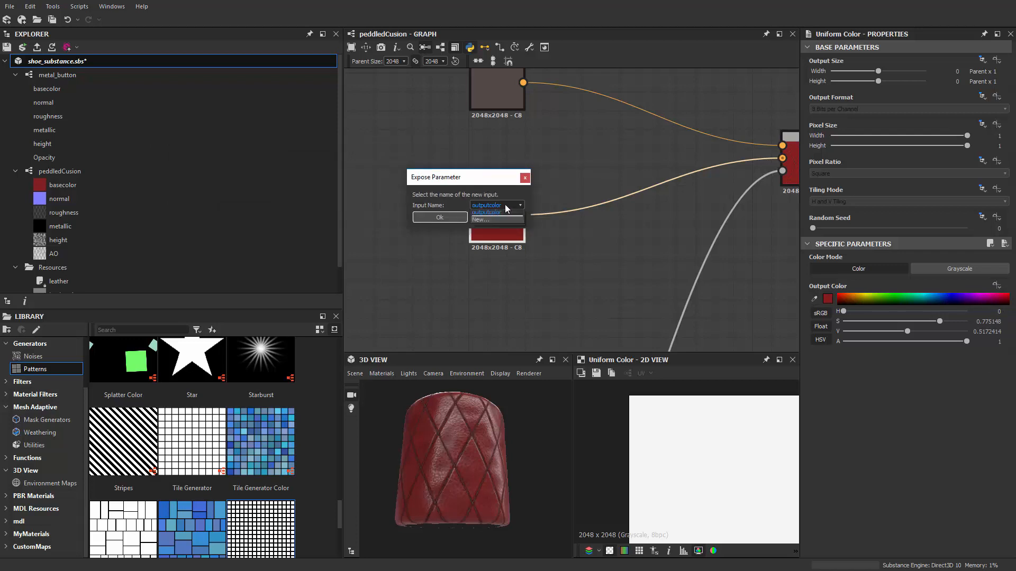
click(495, 222)
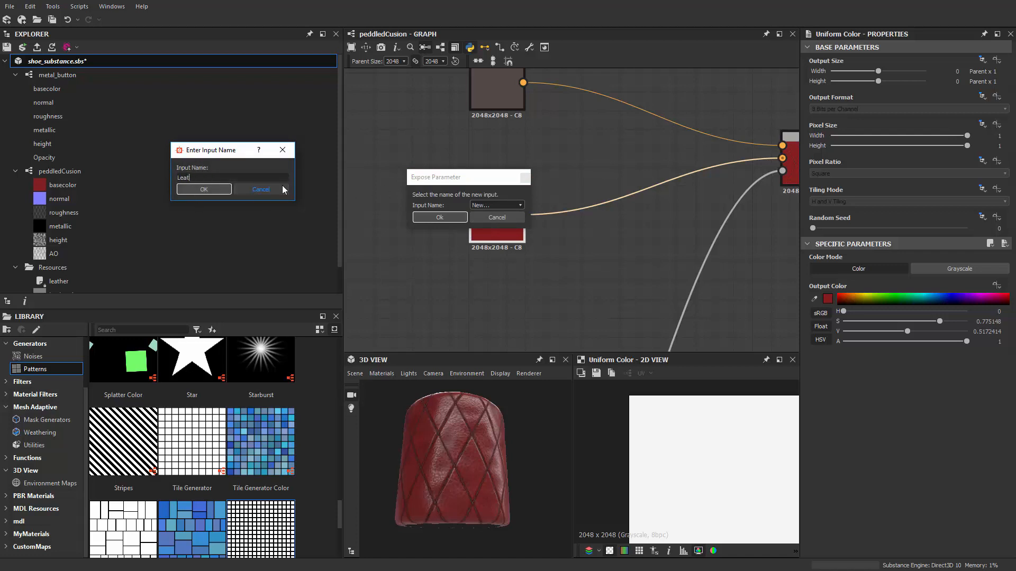
text(herColor)
click(180, 189)
click(440, 218)
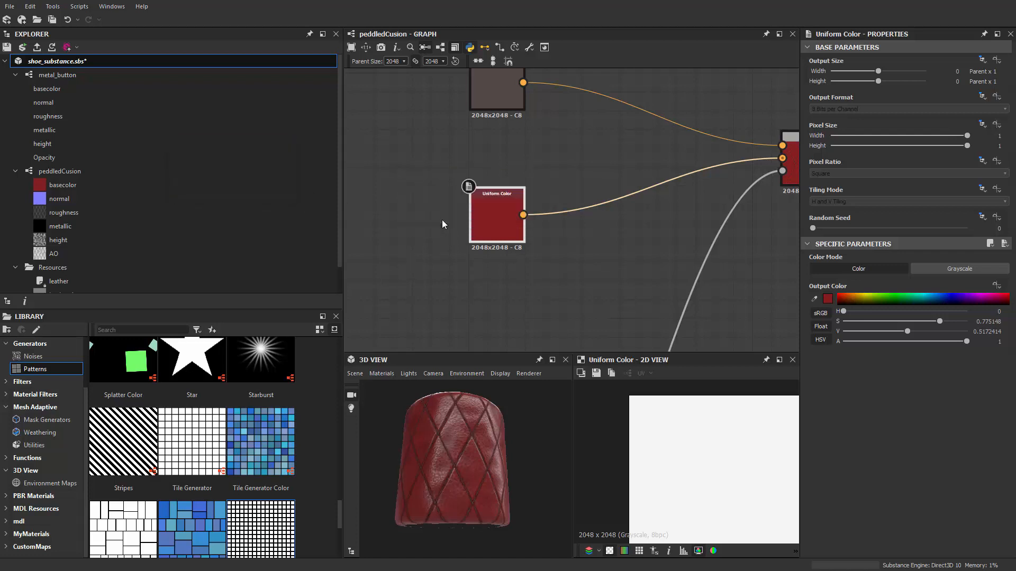
Step: Examine the peddledCusion graph from the exposed color node across to the roughness, metallic, normal, height and AO outputs
middle_drag(532, 287, 383, 328)
middle_drag(446, 265, 580, 228)
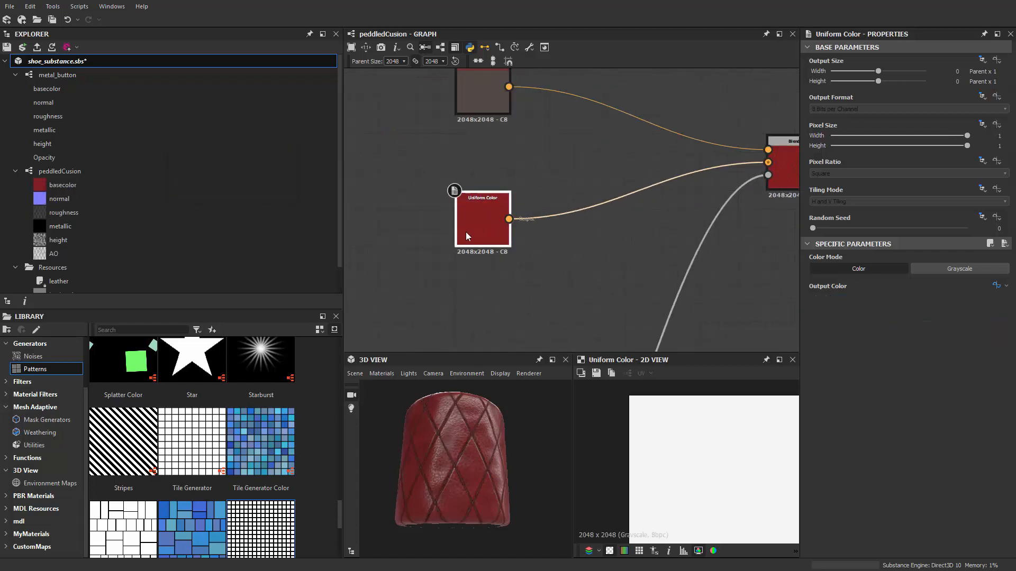
mouse_move(514, 255)
middle_down()
mouse_move(211, 266)
mouse_move(349, 278)
middle_up()
mouse_move(571, 179)
middle_down()
mouse_move(553, 169)
mouse_move(281, 158)
middle_up()
scroll(543, 188, up, 2)
middle_drag(487, 266, 580, 157)
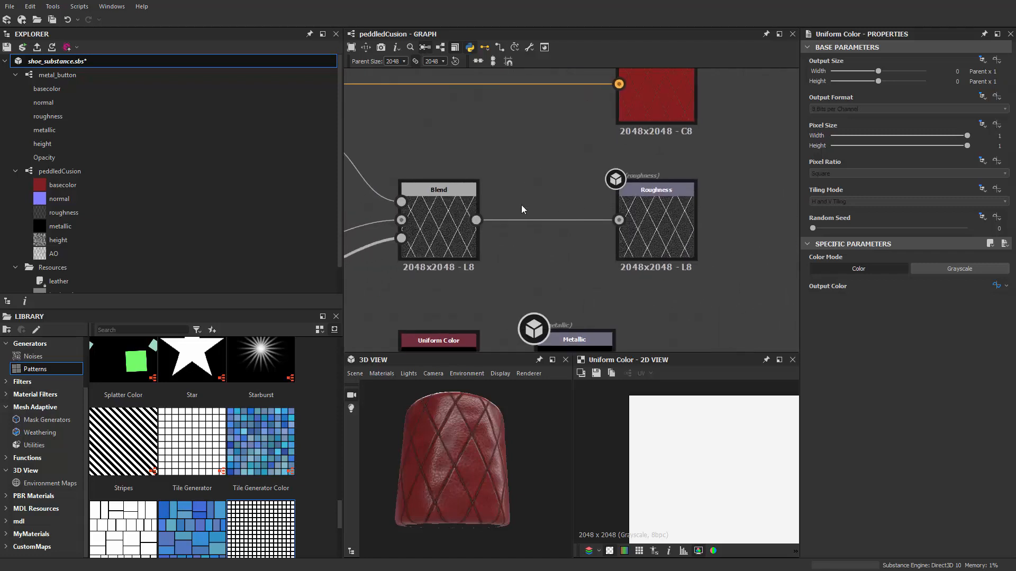
middle_drag(524, 251, 499, 231)
scroll(524, 234, down, 5)
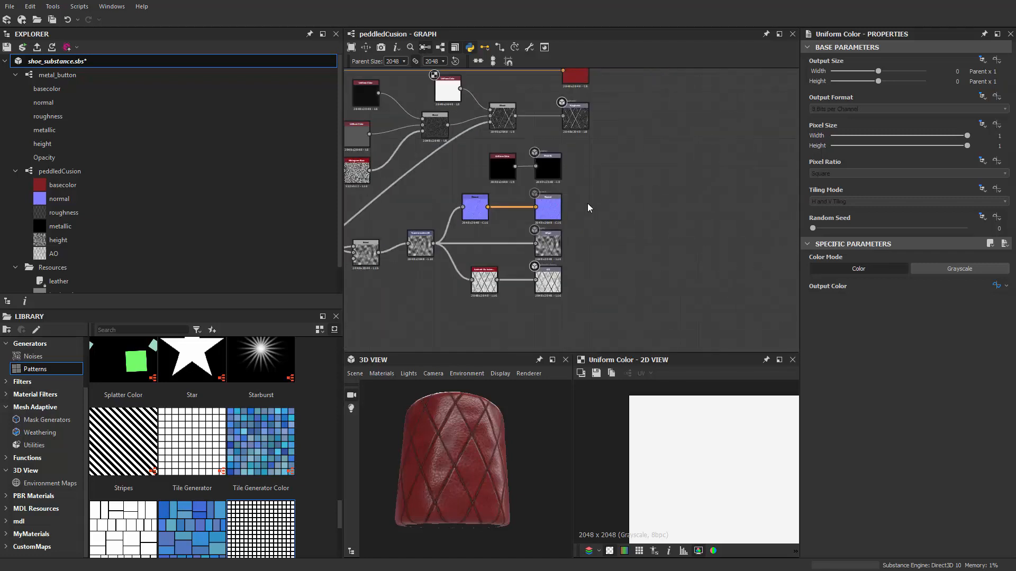
Step: Insert a Levels node on the link between the last Blend node and the Roughness output
drag(536, 252, 531, 251)
drag(532, 250, 558, 337)
scroll(567, 202, up, 4)
middle_drag(555, 139, 552, 286)
scroll(551, 285, up, 1)
drag(648, 201, 627, 207)
scroll(664, 204, up, 2)
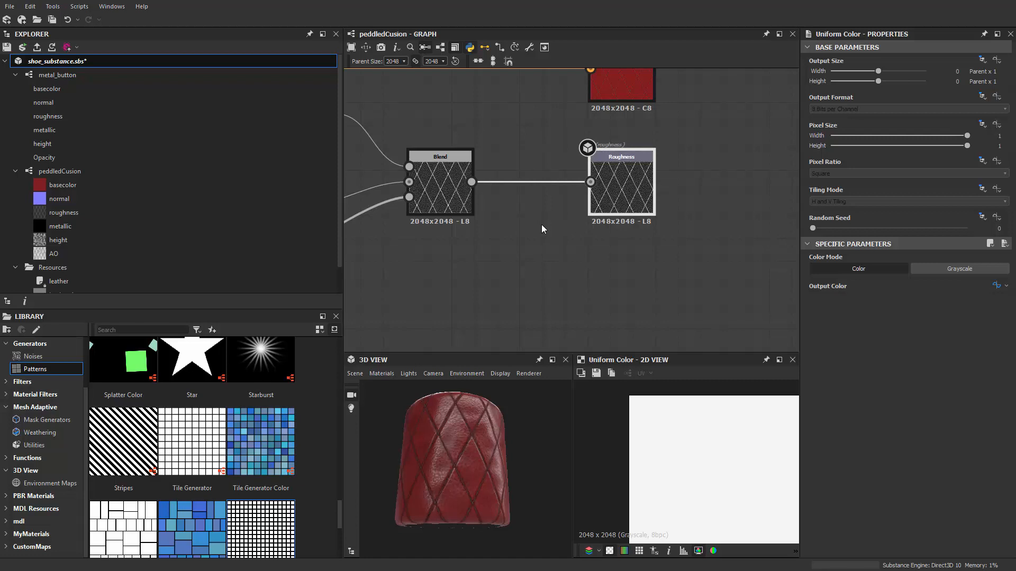
scroll(542, 224, down, 3)
mouse_move(430, 258)
middle_down()
mouse_move(612, 269)
mouse_move(394, 248)
middle_up()
scroll(472, 224, up, 2)
drag(598, 169, 603, 237)
key(space)
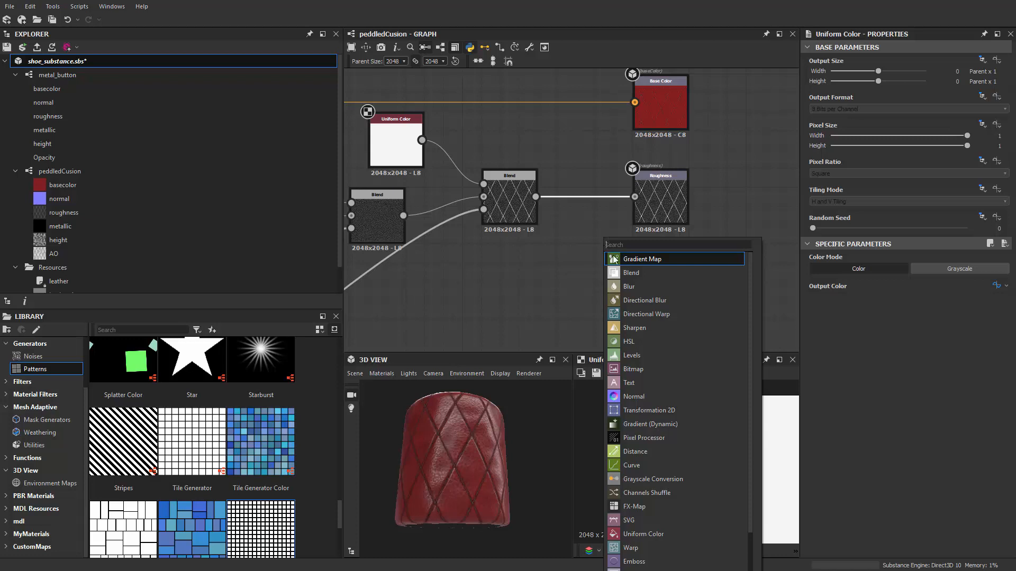
click(632, 355)
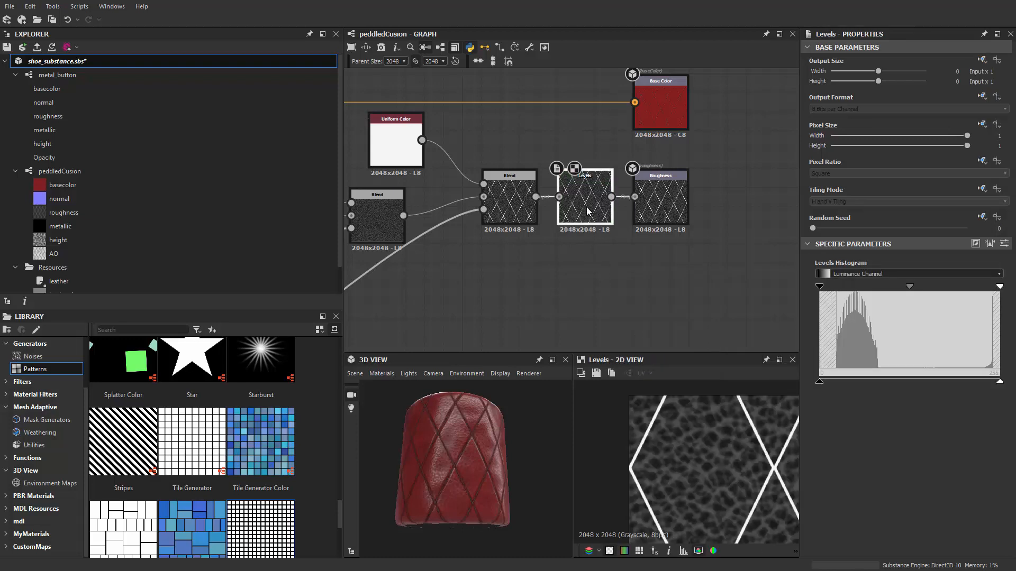
Step: Show the Levels node's settings as sliders and try out changes to Level In Low and Level In Mid
scroll(586, 209, up, 2)
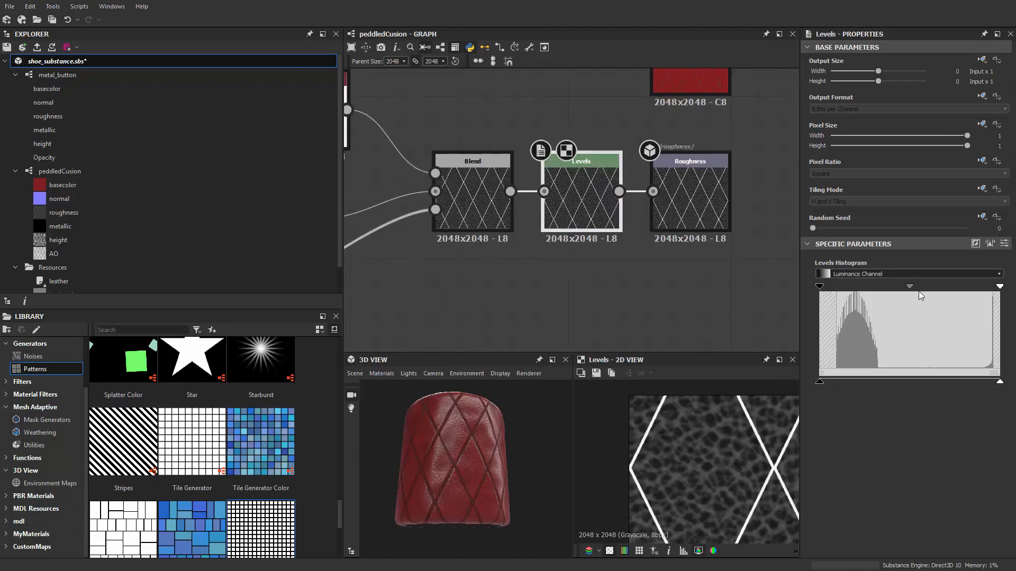
click(1004, 243)
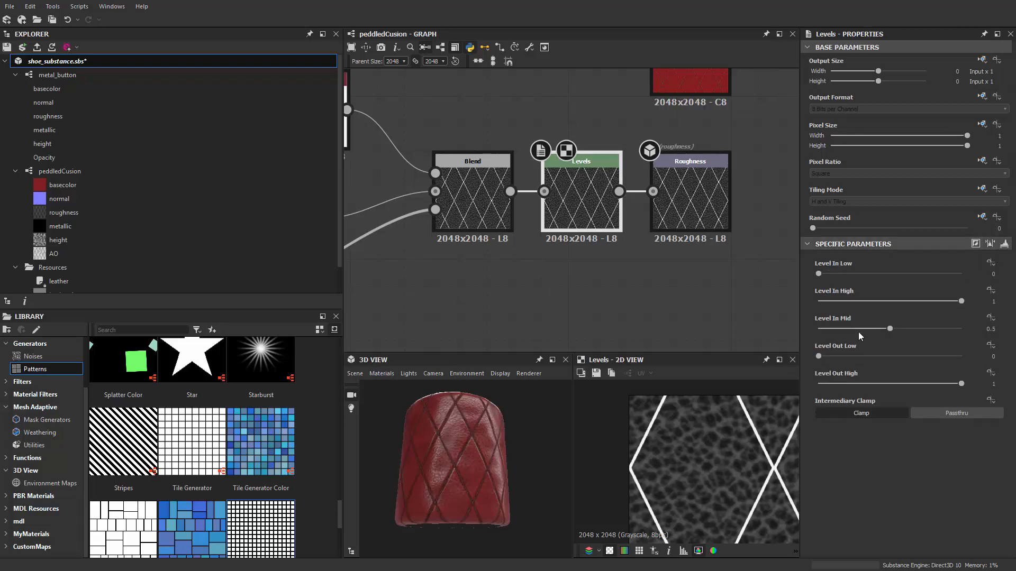
mouse_move(828, 274)
mouse_down()
mouse_move(871, 274)
mouse_move(847, 274)
mouse_up()
key(ctrl+z)
mouse_move(899, 327)
mouse_down()
mouse_move(920, 326)
mouse_move(865, 325)
mouse_move(923, 322)
mouse_move(859, 326)
mouse_move(891, 328)
mouse_up()
Step: Expose the Levels node's Level In Mid parameter through a new input named RoughnessOffset
click(991, 318)
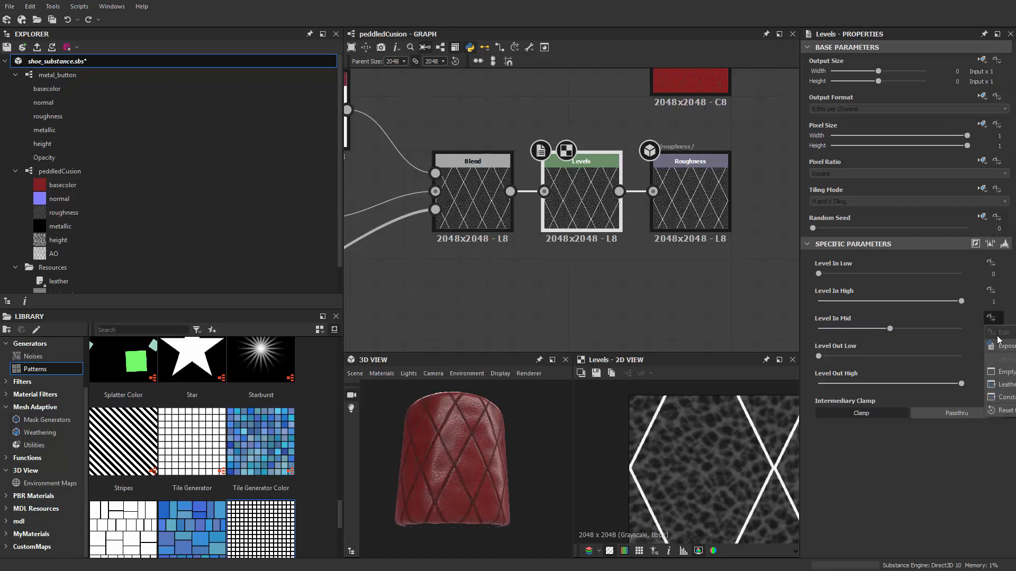
click(956, 346)
click(260, 178)
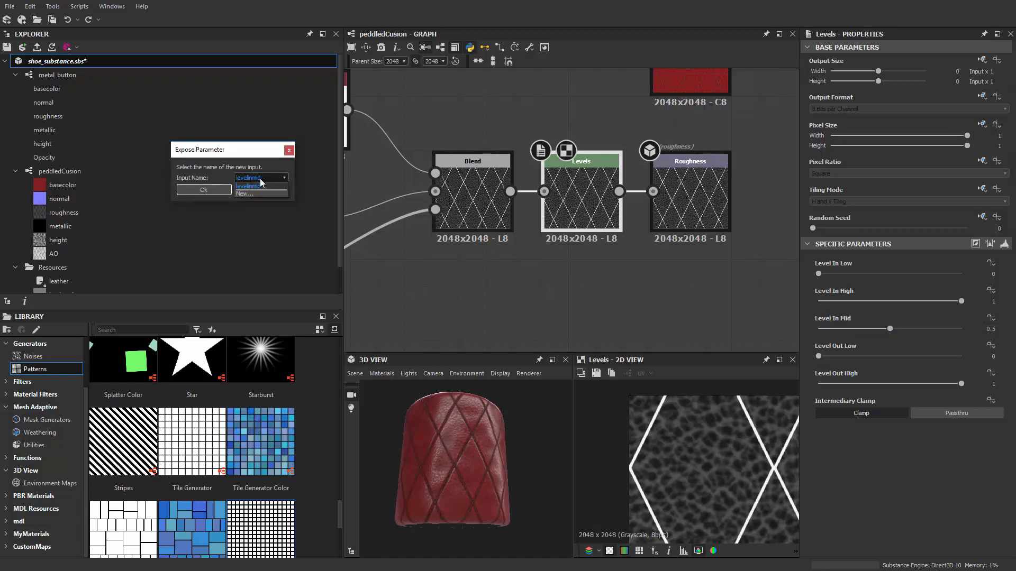
click(256, 193)
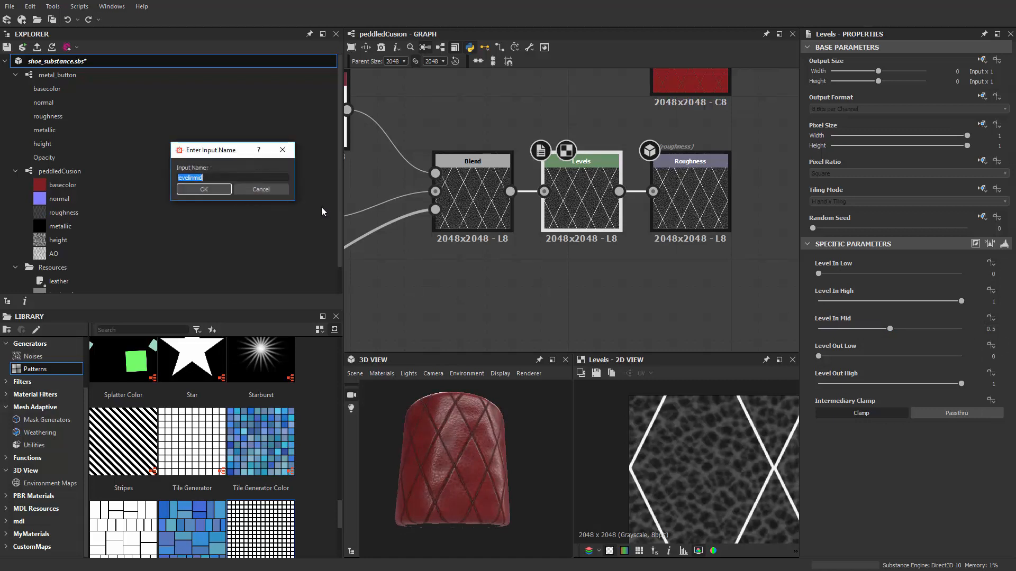
text(RoughnessOffset)
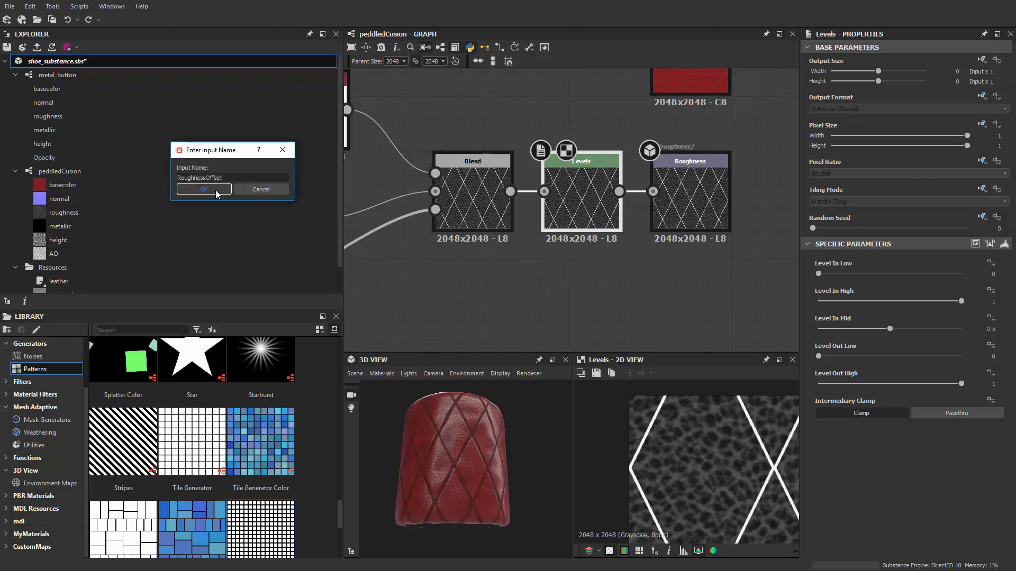
click(216, 191)
click(203, 190)
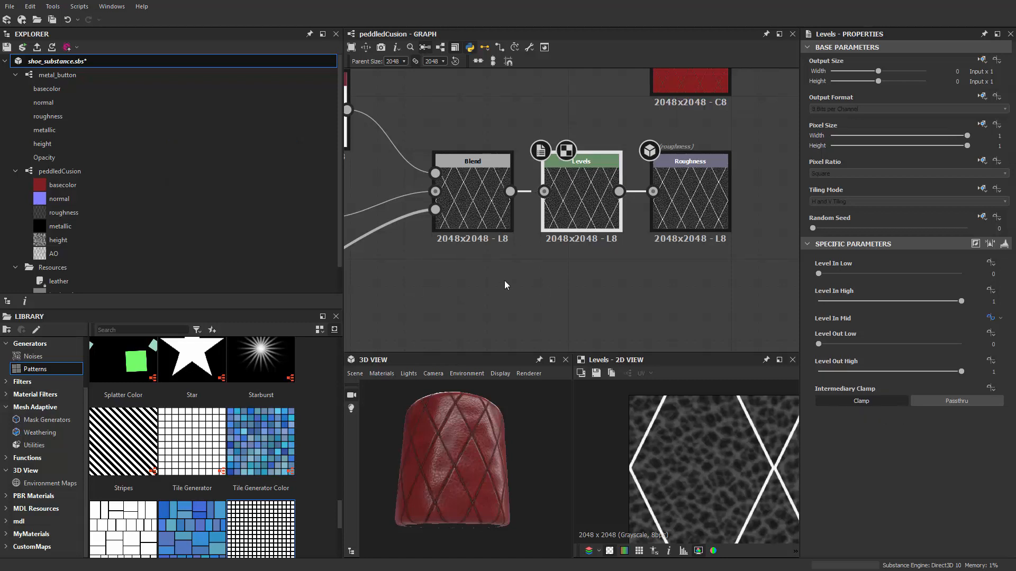
Step: Review the peddledCusion graph's input parameters by expanding LeatherColor and RoughnessOffset
scroll(561, 265, down, 2)
click(647, 312)
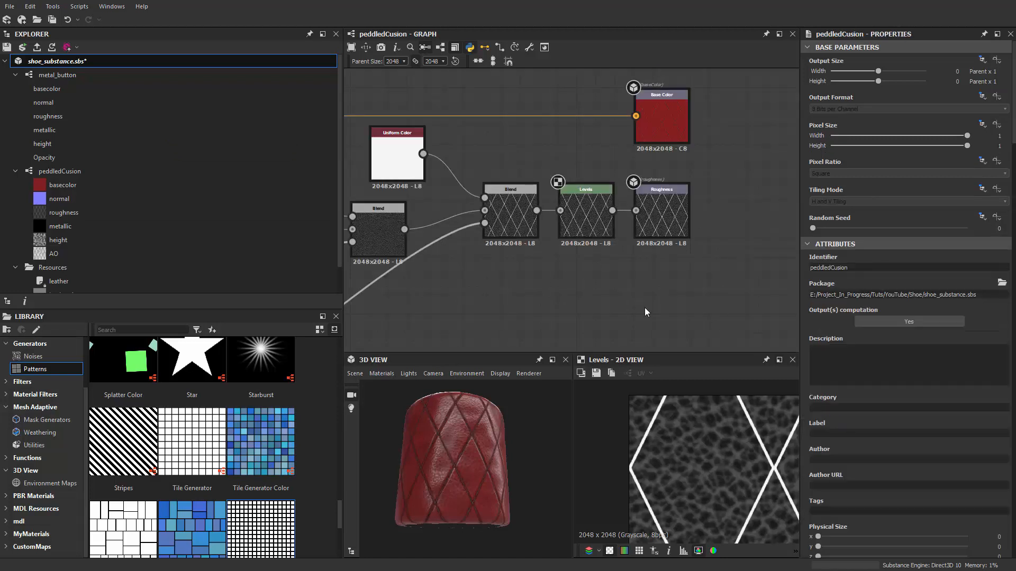
scroll(713, 337, down, 1)
scroll(877, 374, down, 8)
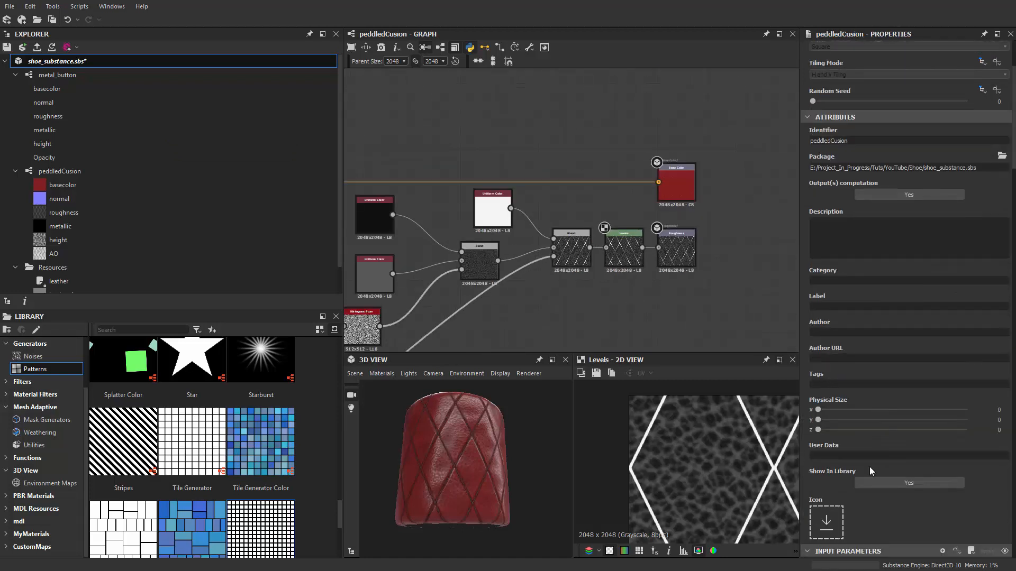
click(813, 374)
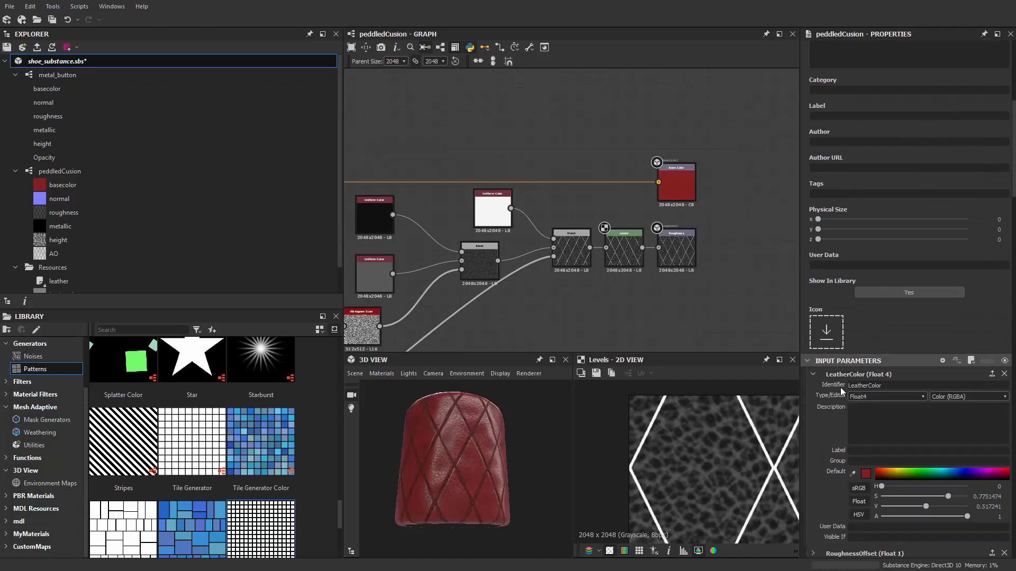
click(814, 491)
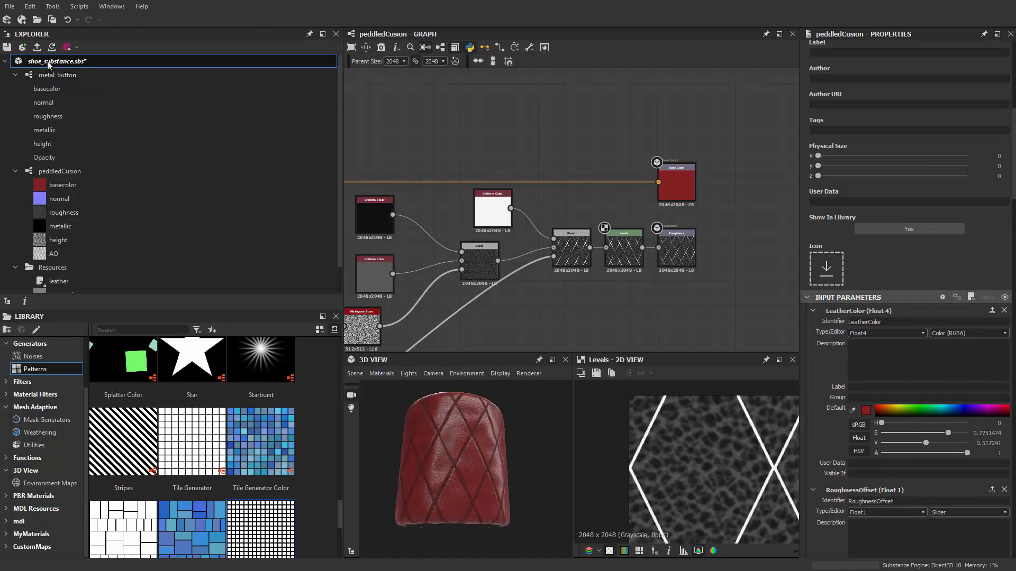
Step: Publish the shoe_substance package over the existing shoe_leather archive with the default publish options
click(37, 47)
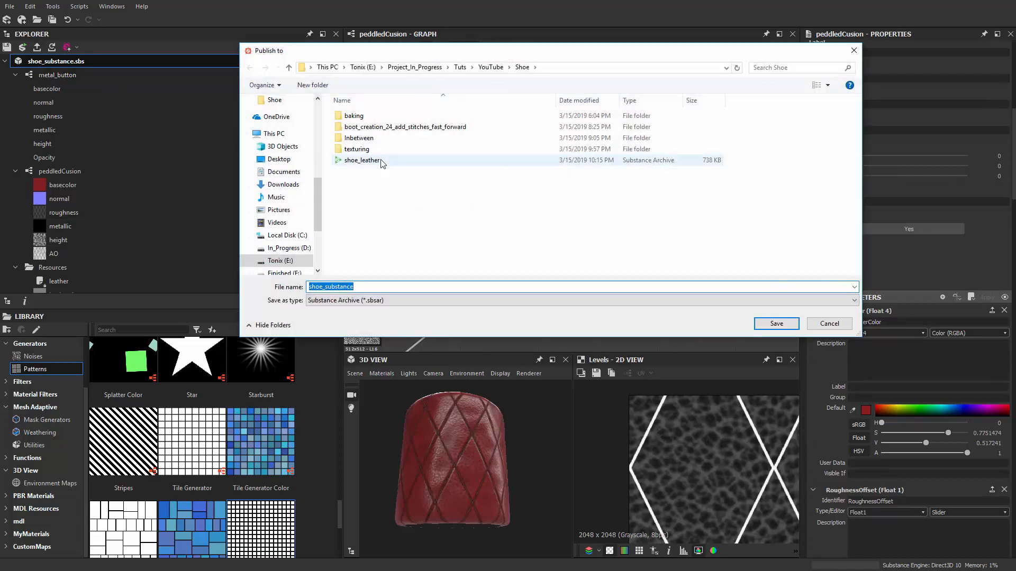
double_click(381, 162)
click(259, 185)
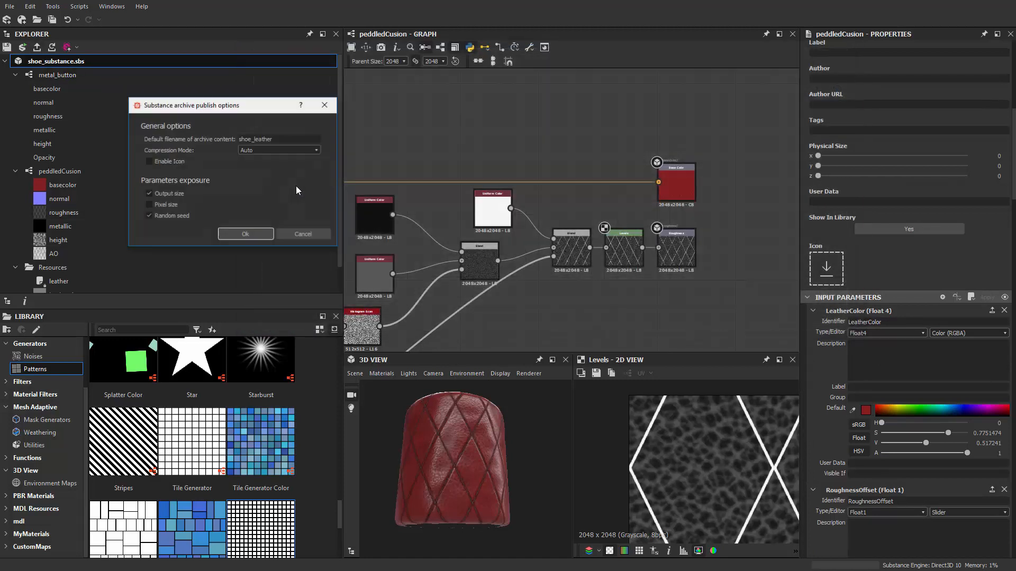
click(245, 232)
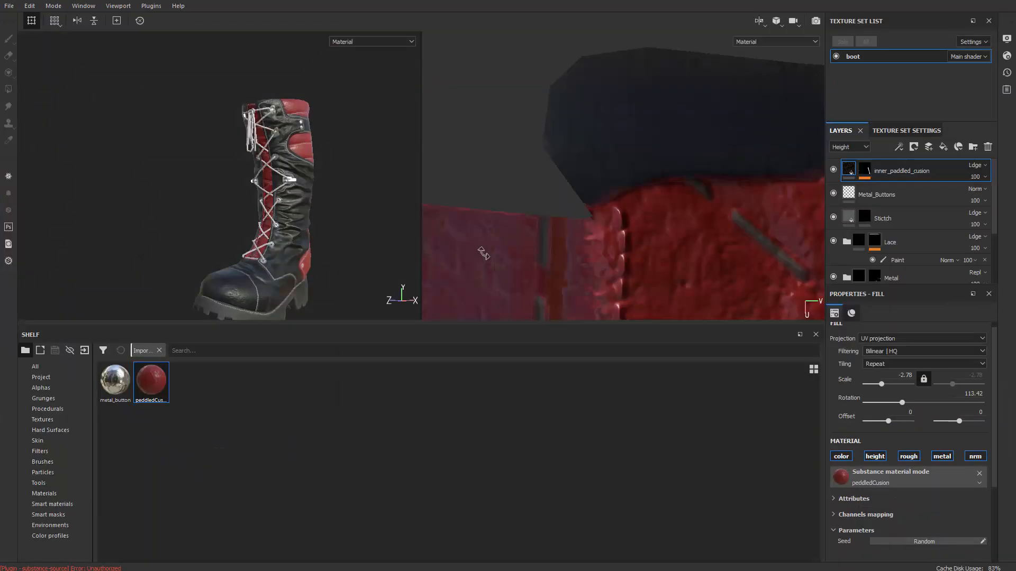
Step: Switch to Substance Painter, reload the peddledCusion material and check the fill's attributes, channels mapping and parameters
right_click(157, 389)
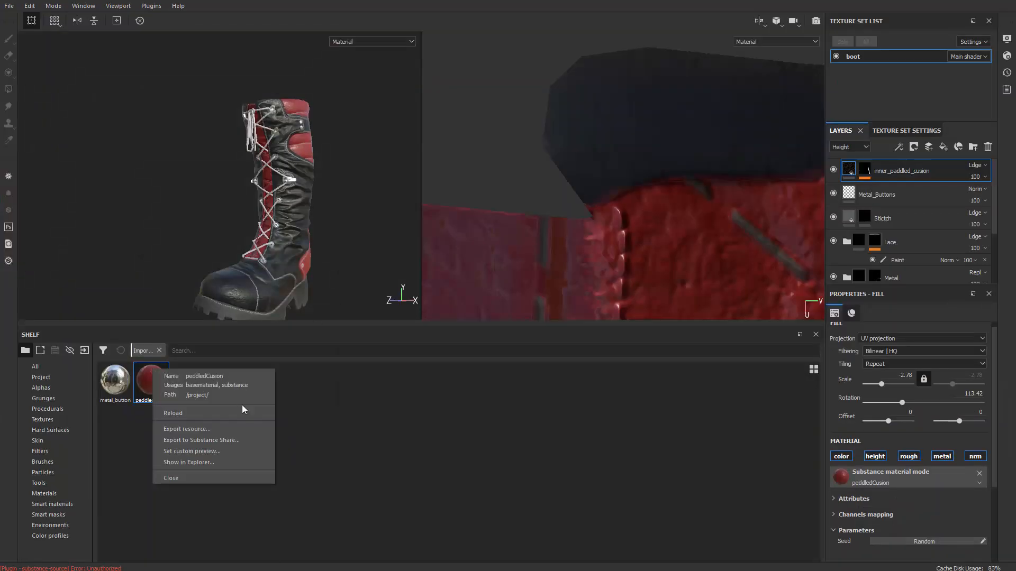
click(220, 413)
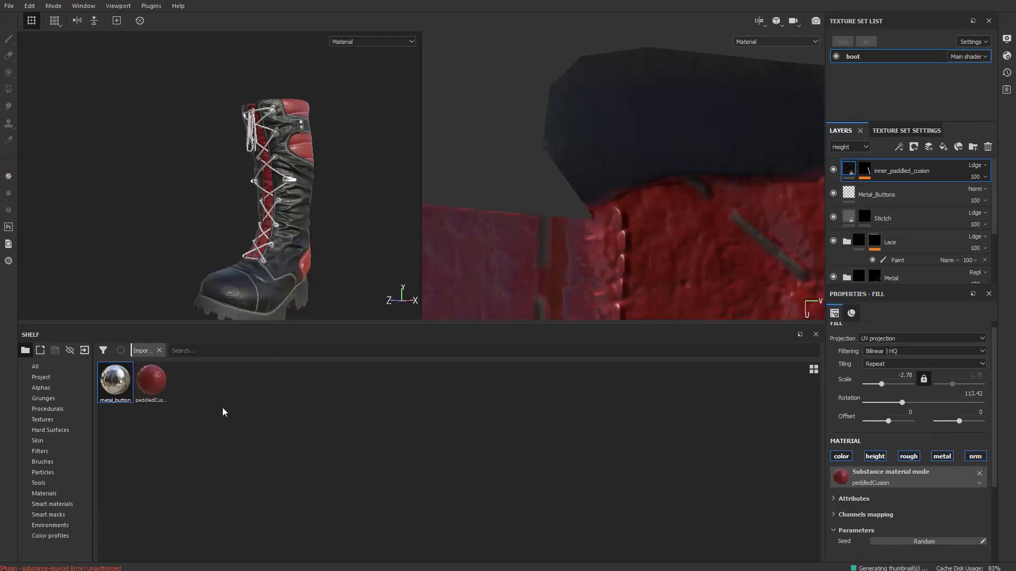
scroll(897, 404, down, 2)
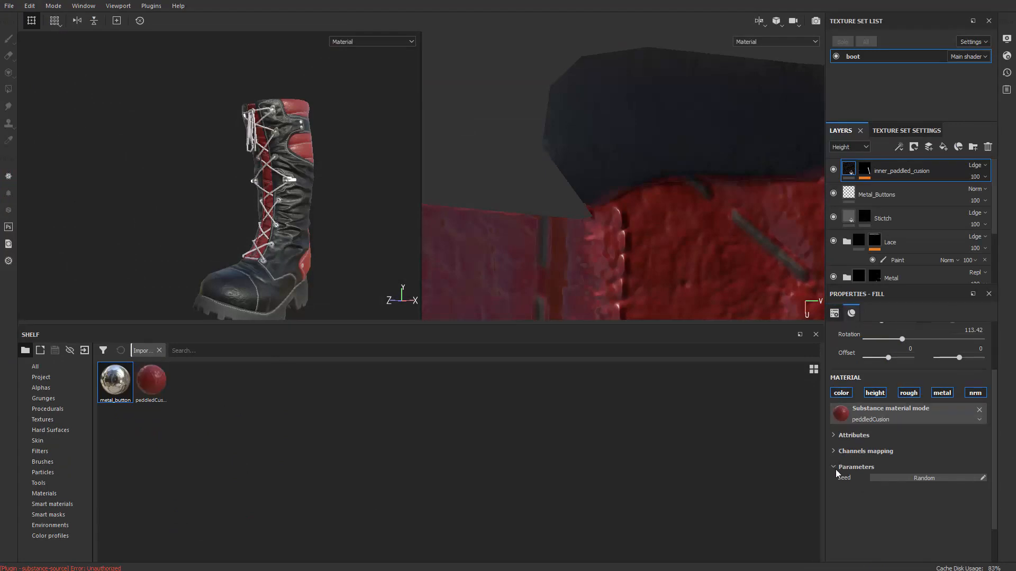
click(833, 435)
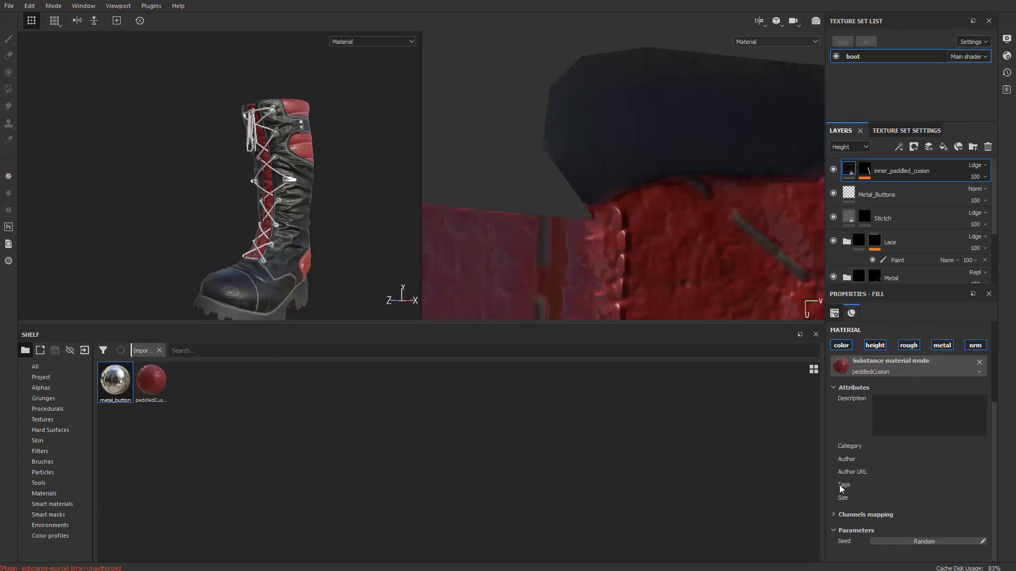
click(834, 518)
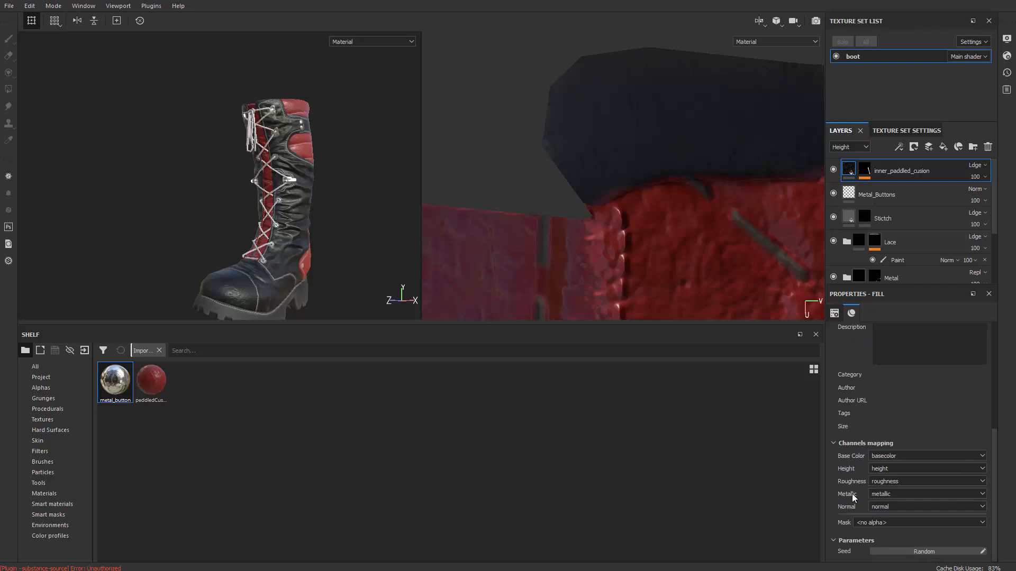
click(833, 540)
click(834, 553)
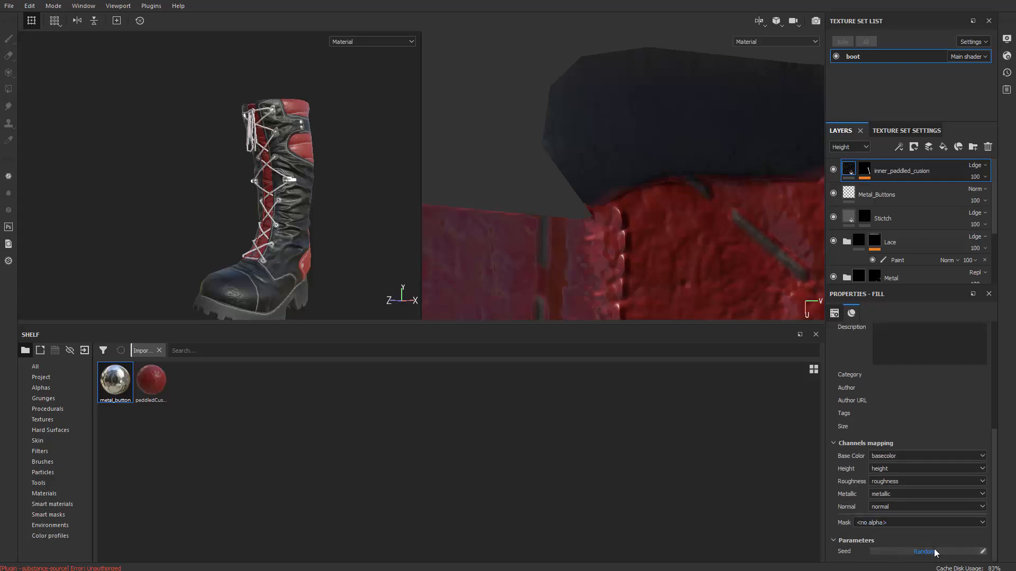
scroll(875, 529, up, 4)
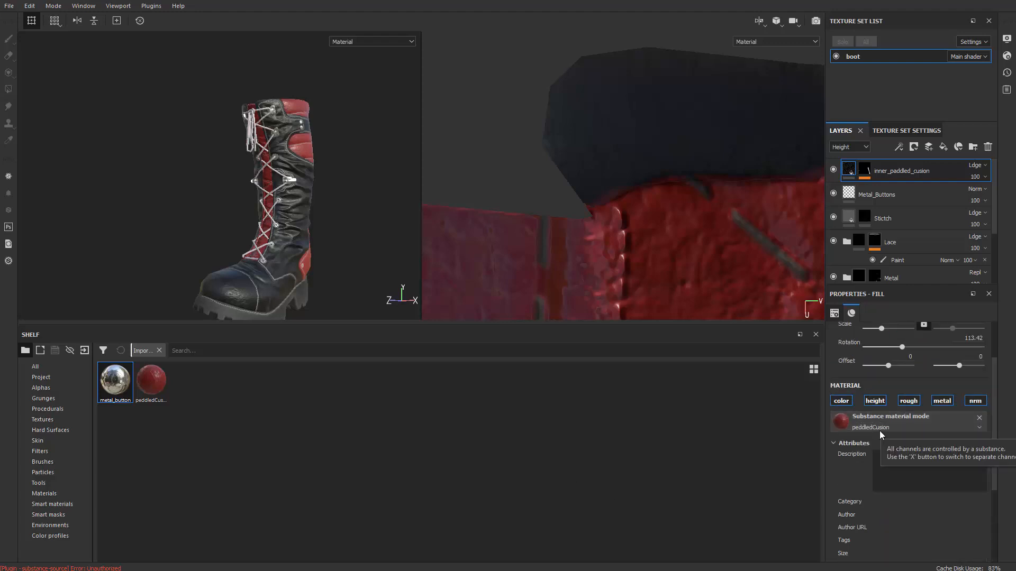
Step: Reload the peddledCusion material from the shelf again and show the fill's LeatherColor and RoughnessOffset parameters
click(160, 395)
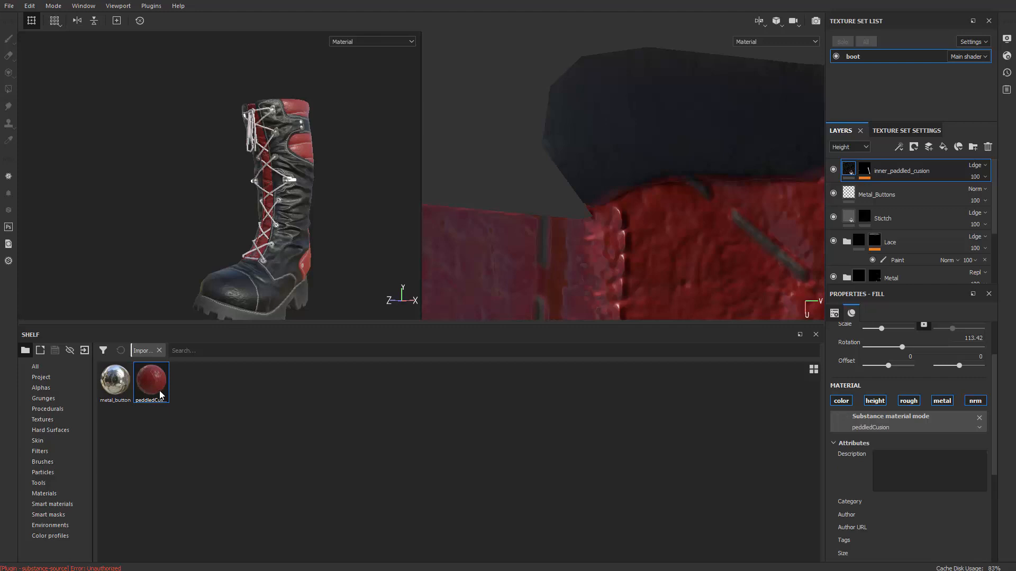
right_click(153, 392)
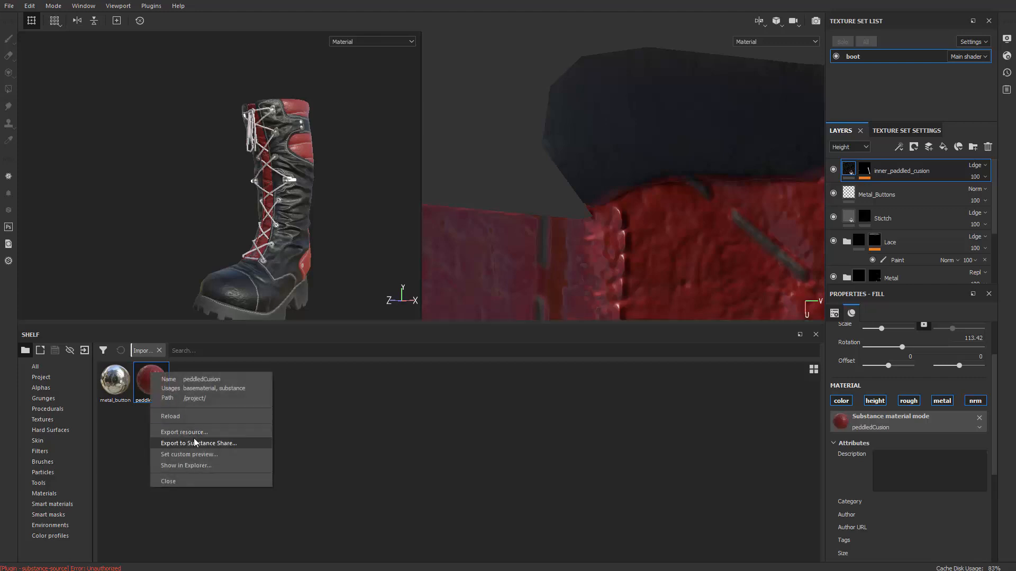
click(195, 416)
scroll(894, 484, down, 4)
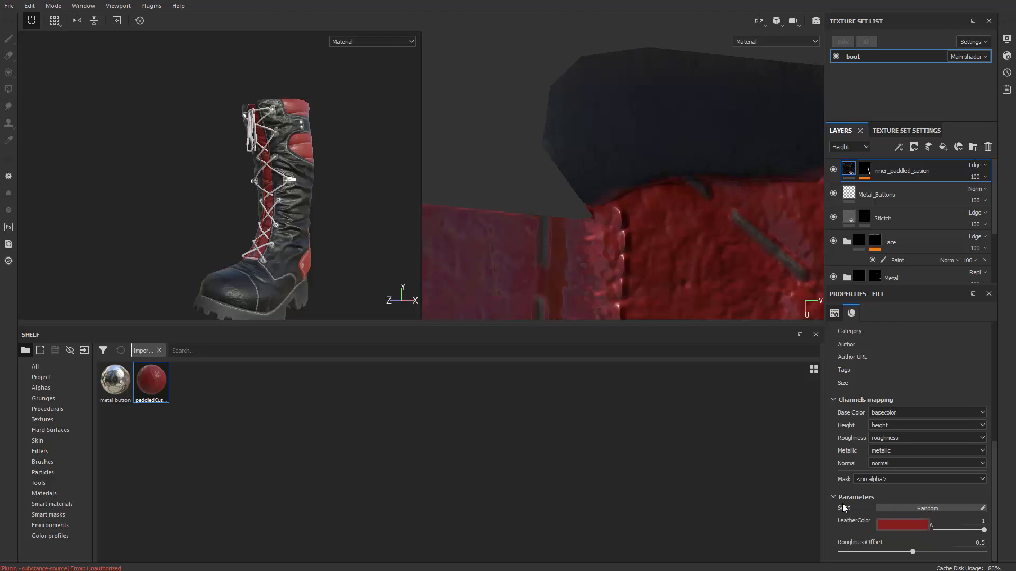
Step: Try several red shades for the inner_paddled_cusion fill's LeatherColor, then settle on a near-black color
alt+drag(335, 187, 359, 189)
scroll(355, 195, up, 3)
click(910, 528)
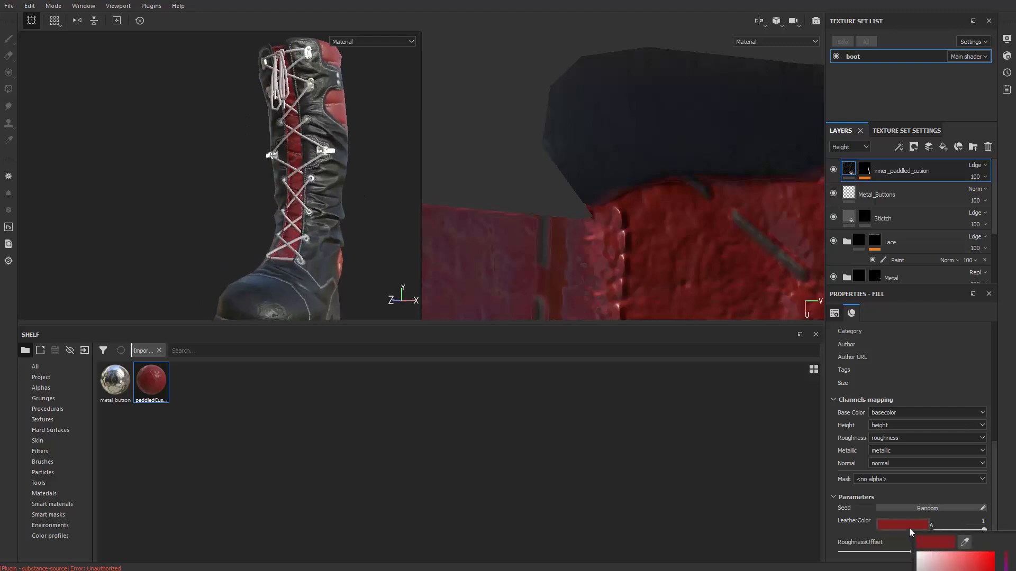
click(911, 528)
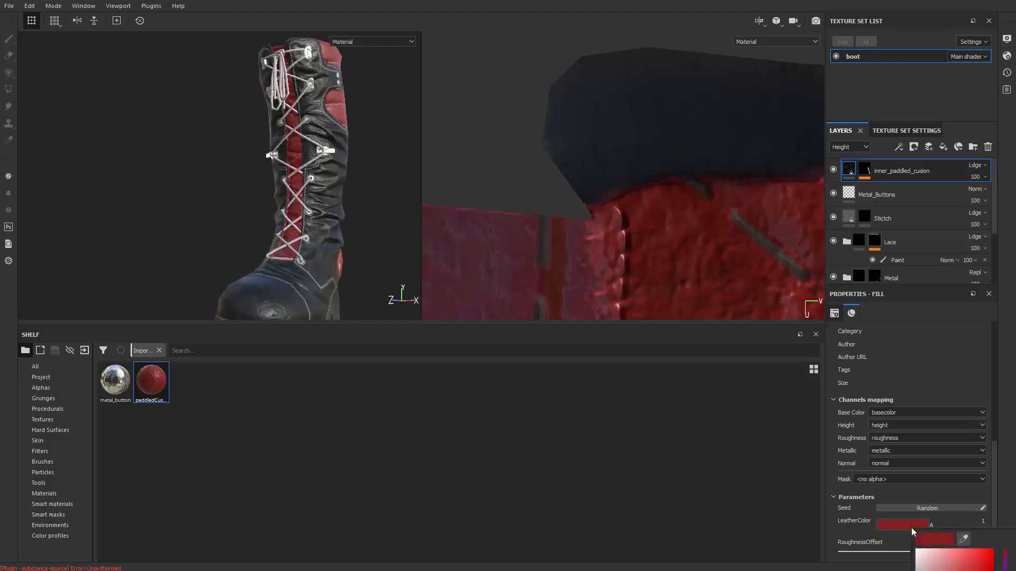
key(ctrl+z)
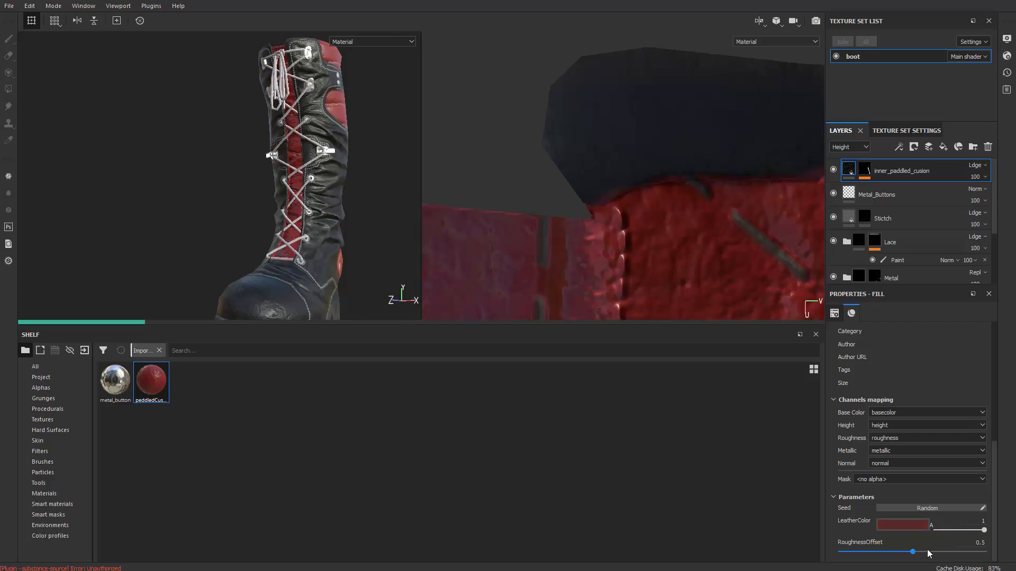
click(903, 525)
click(950, 570)
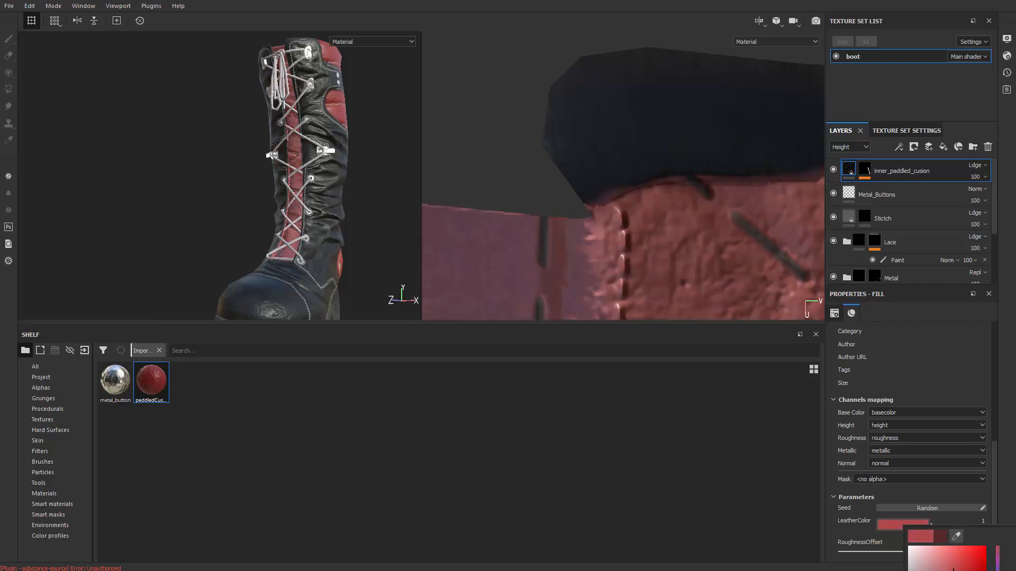
click(966, 570)
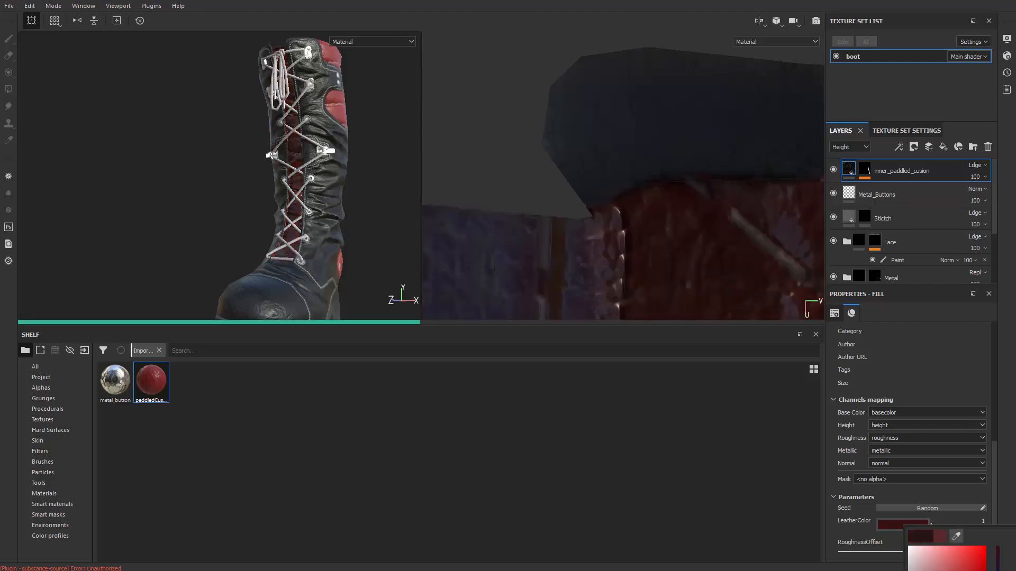
click(957, 568)
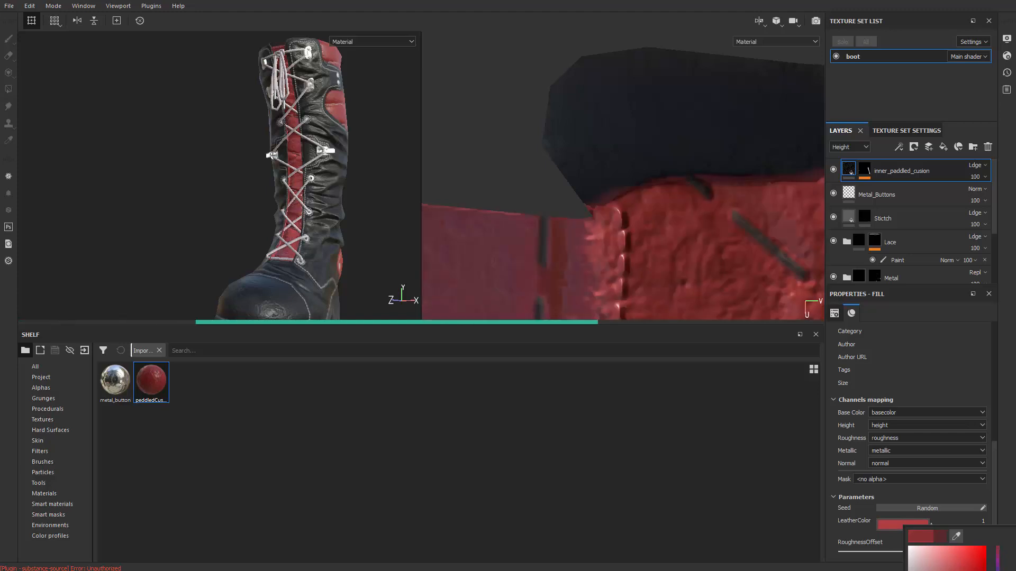
click(958, 570)
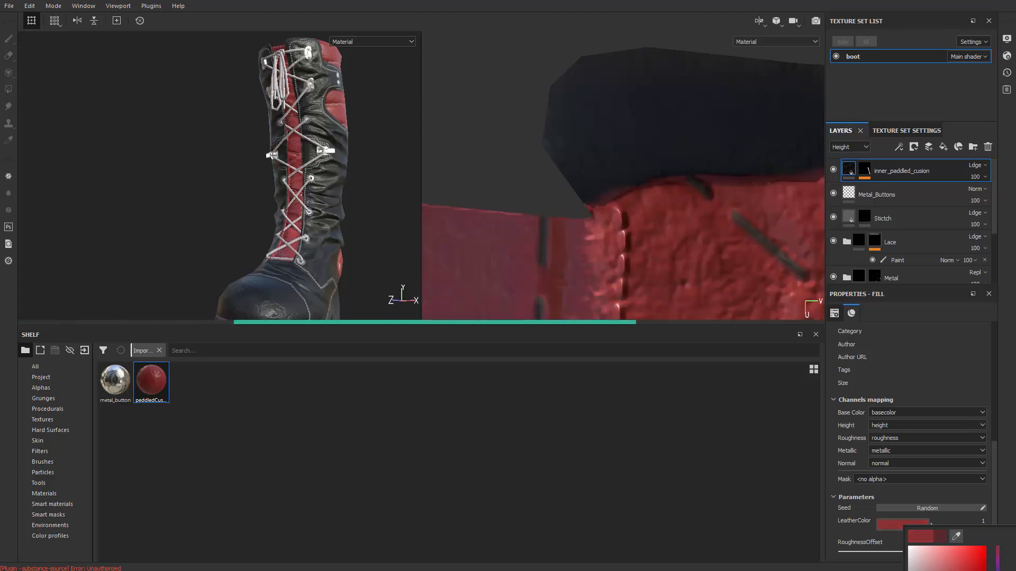
click(958, 540)
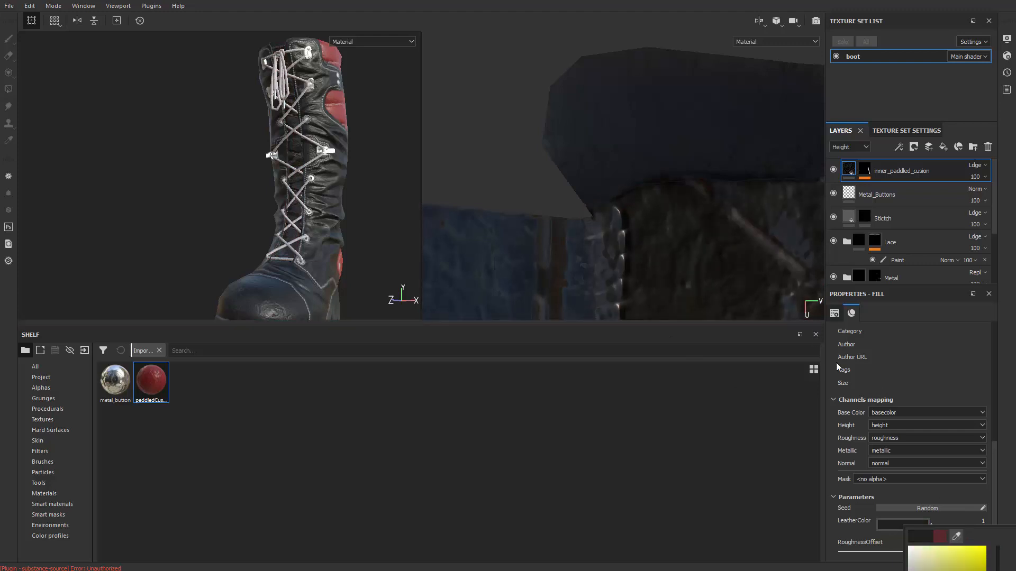
Step: Sample the fill's LeatherColor from the boot's red side patch in the shaded Material view
click(959, 543)
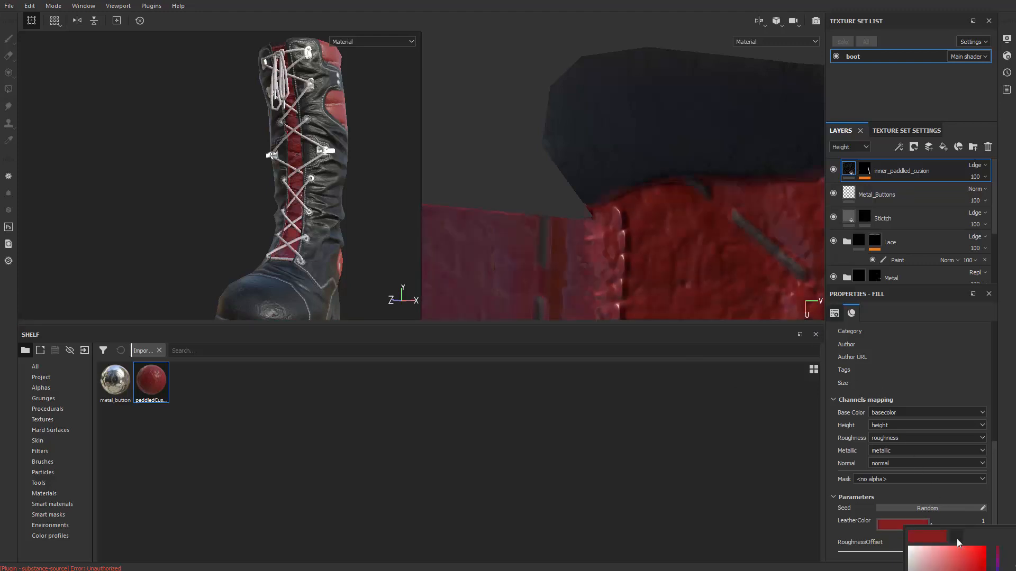
click(960, 527)
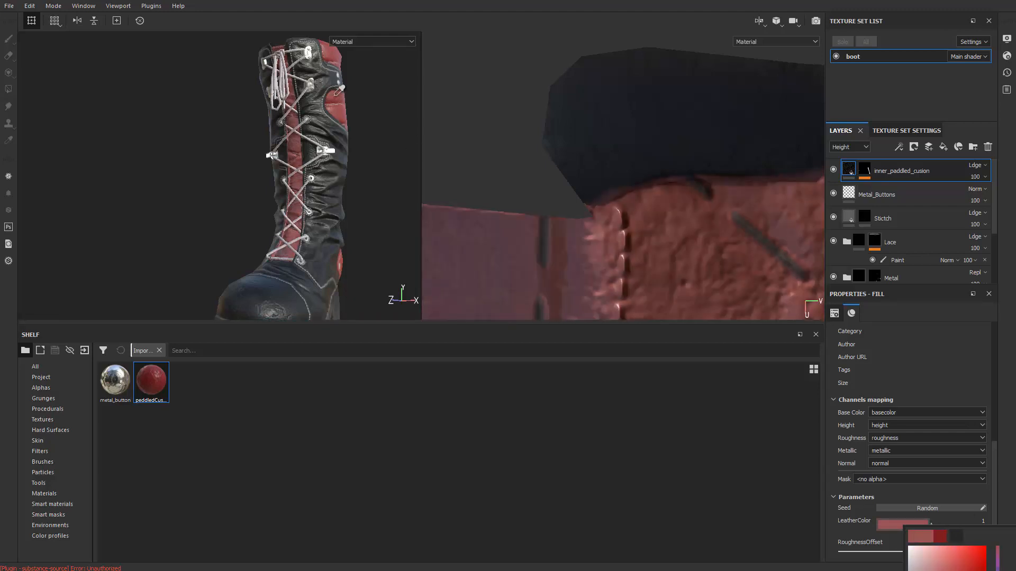
click(351, 113)
click(342, 112)
click(360, 129)
alt+middle_drag(360, 128, 350, 131)
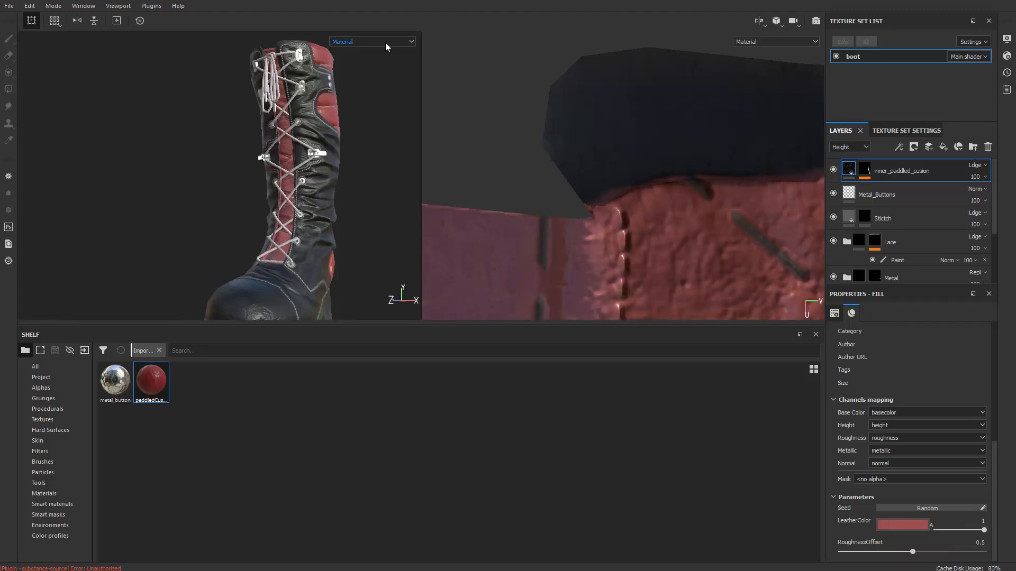
Step: Show only the Base Color channel and sample the boot's red side patch as the fill's LeatherColor
click(409, 40)
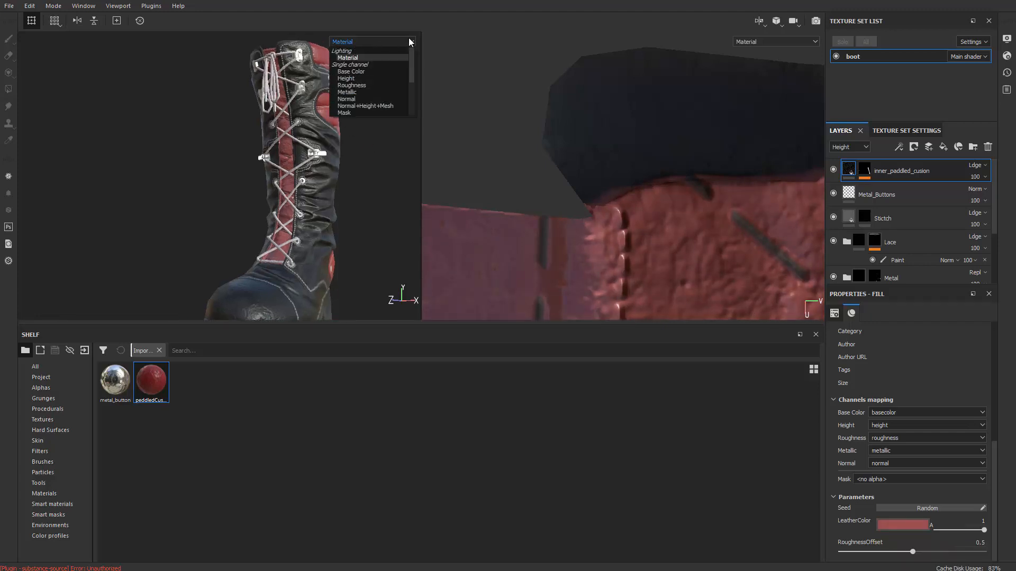
click(357, 74)
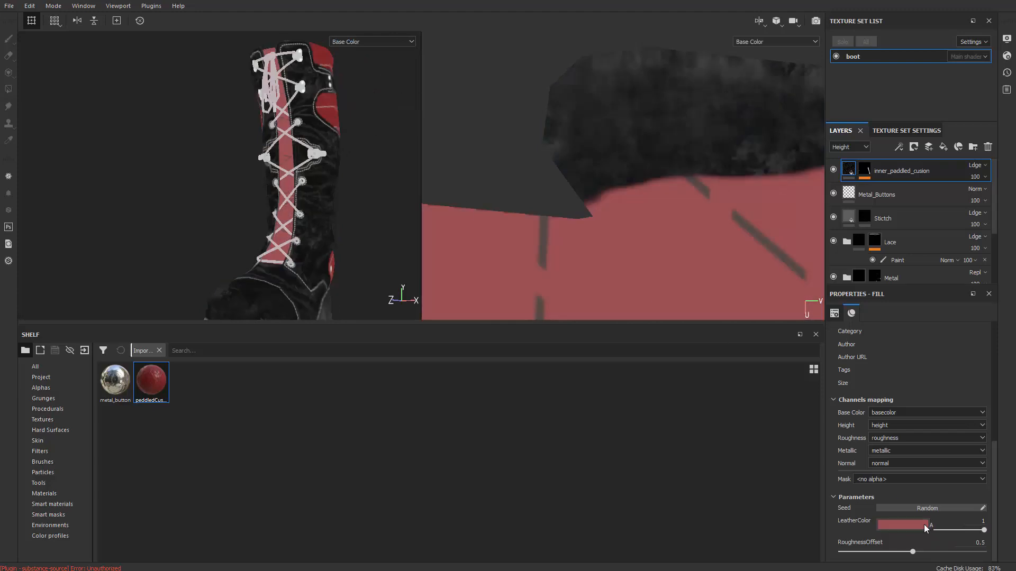
click(895, 528)
drag(948, 539, 339, 95)
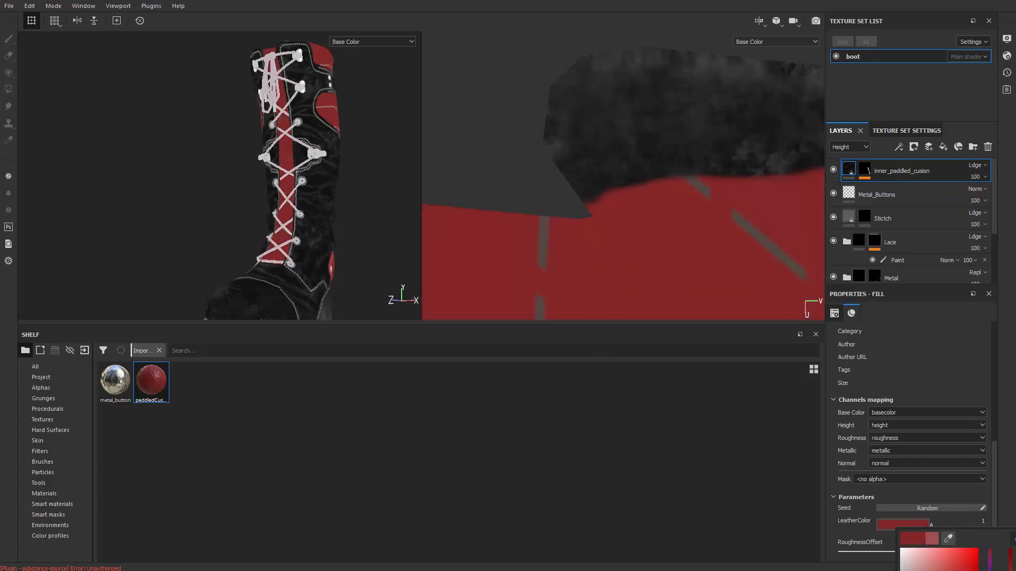
click(370, 194)
Step: Restore the Material view and examine the recolored tongue beneath the laces up close
scroll(365, 196, down, 3)
scroll(339, 186, up, 6)
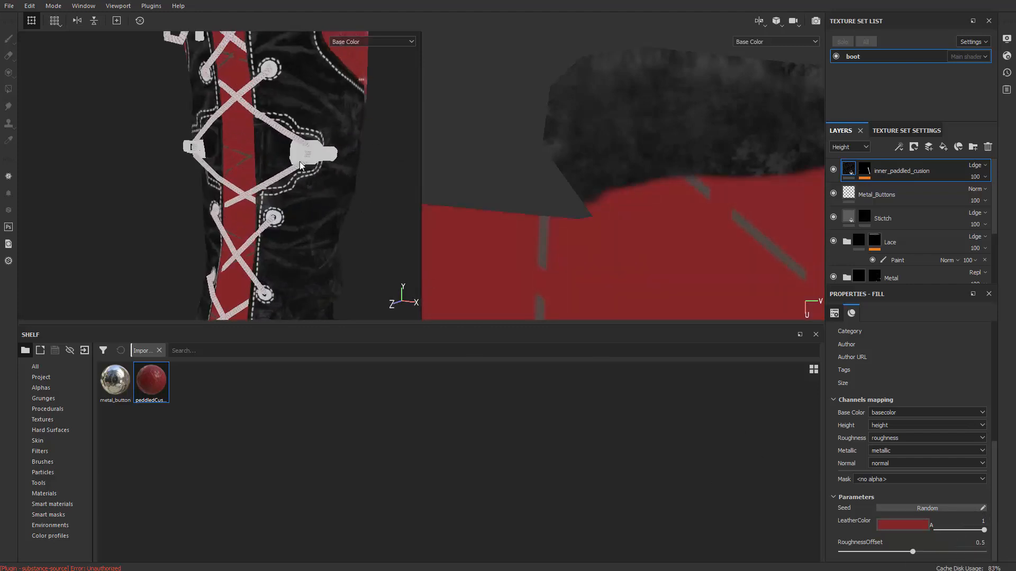
alt+drag(300, 161, 167, 204)
key(m)
alt+right_drag(167, 204, 238, 223)
alt+middle_drag(238, 222, 251, 182)
alt+drag(260, 172, 291, 213)
alt+right_drag(290, 213, 298, 172)
mouse_move(298, 173)
alt+mouse_down()
mouse_move(284, 171)
mouse_move(311, 173)
alt+mouse_up()
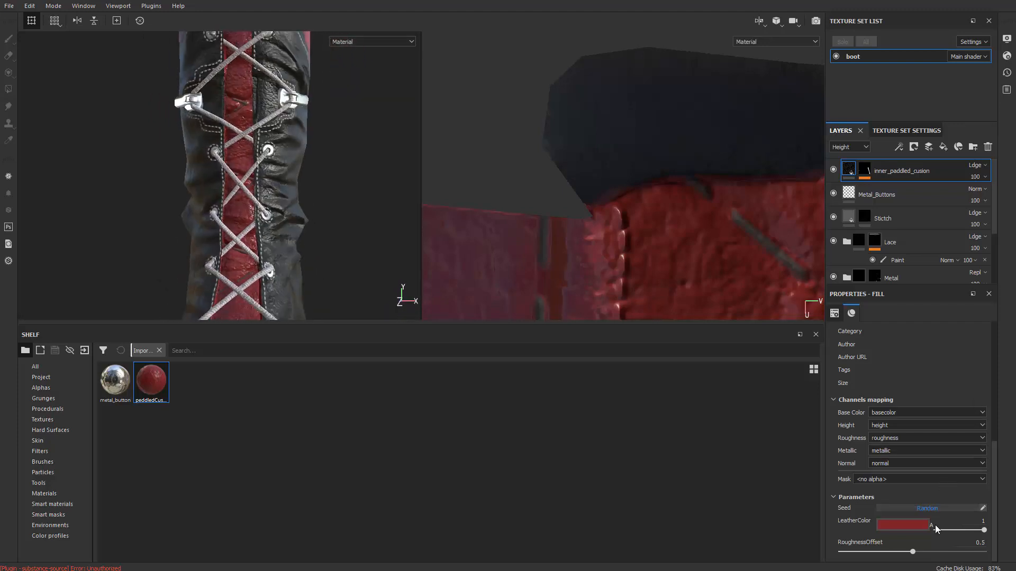
Step: Try raising the inner_paddled_cusion fill's RoughnessOffset to 0.97
drag(917, 553, 938, 546)
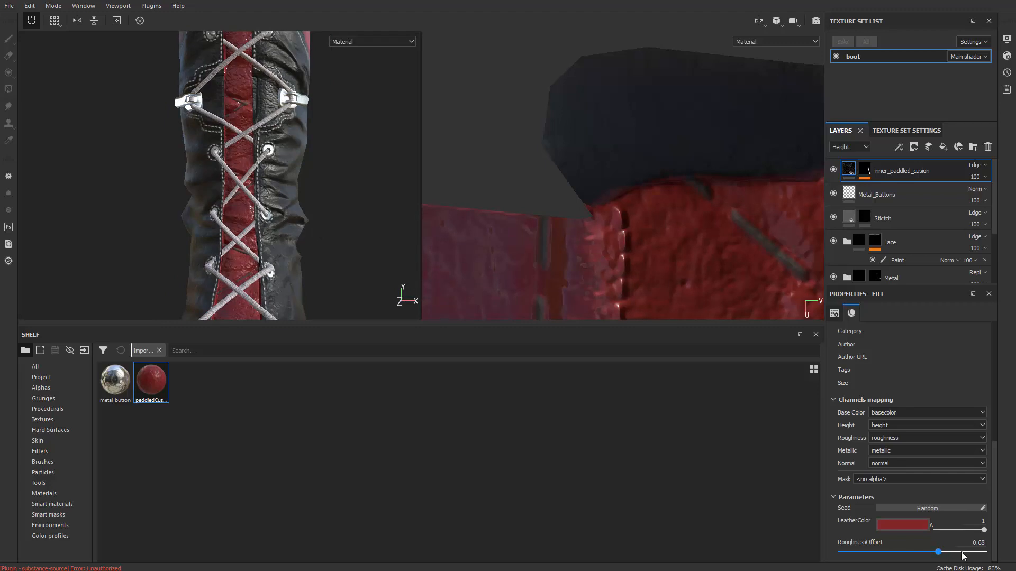
drag(943, 552, 963, 552)
drag(966, 555, 980, 555)
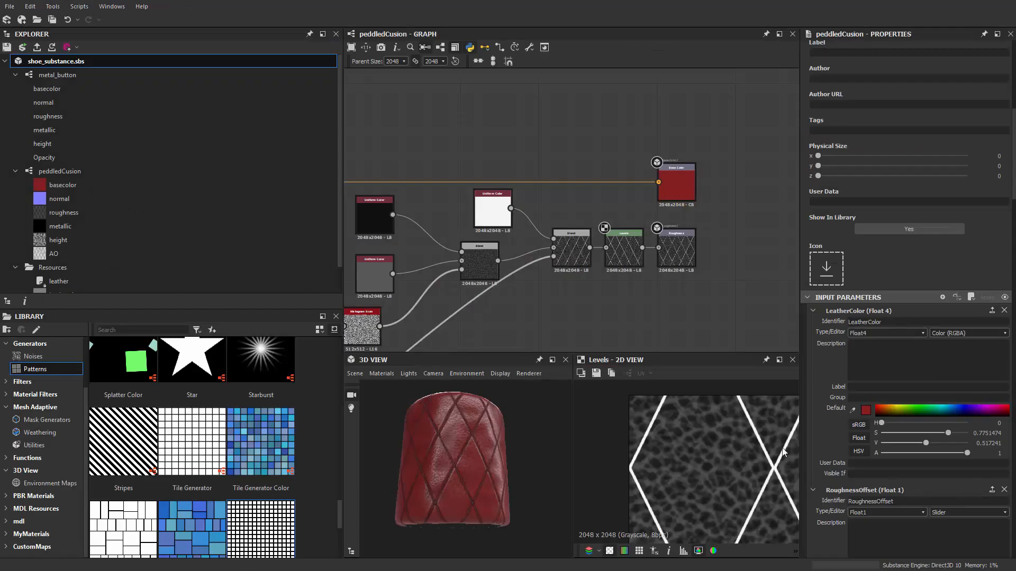
Step: Switch to Substance Designer and check the histogram of the Levels node feeding the Roughness output
scroll(603, 275, up, 5)
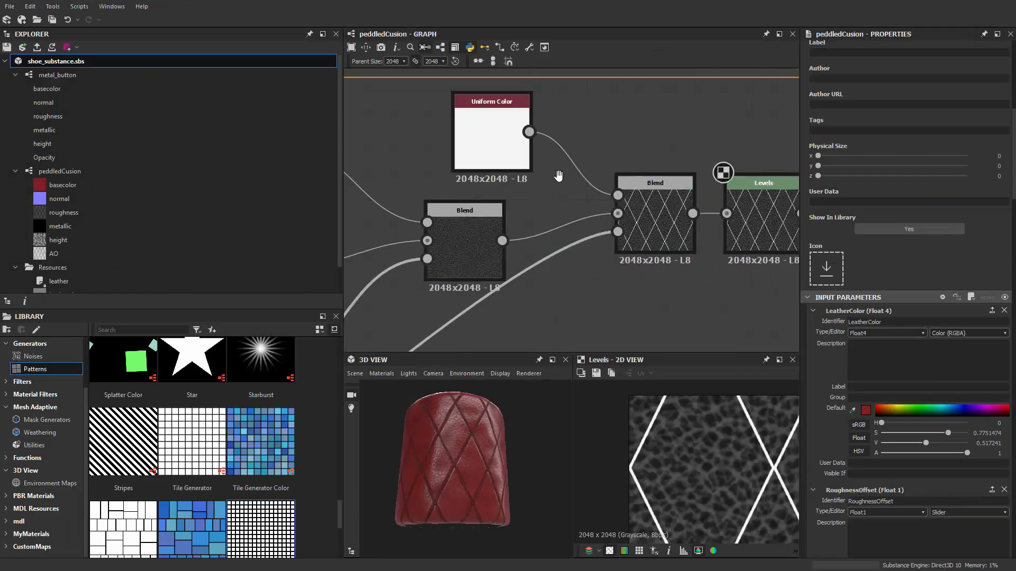
click(634, 250)
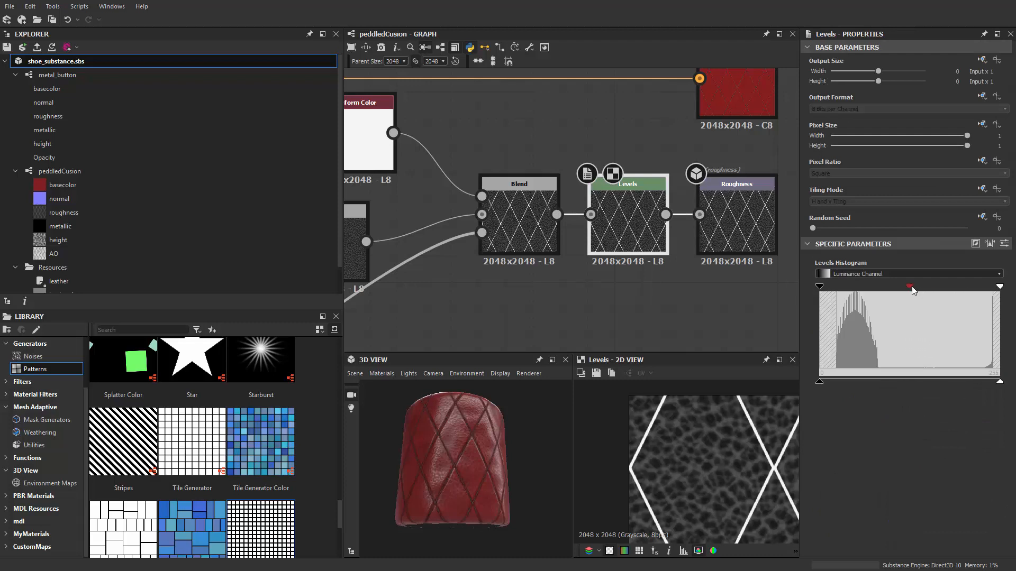
click(668, 294)
middle_drag(773, 299, 755, 300)
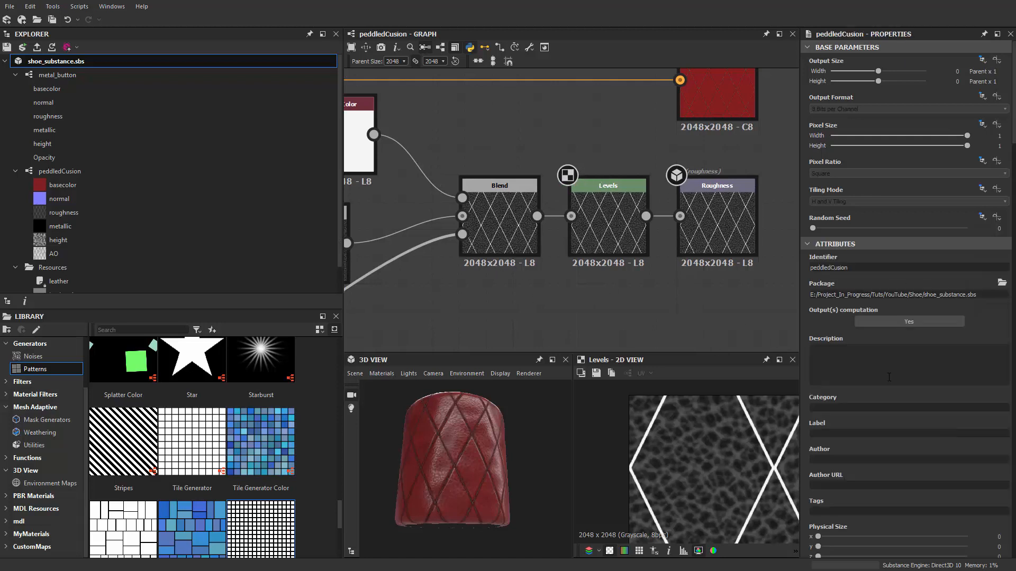
Step: Try a RoughnessOffset default of 0.69 in the peddledCusion graph's input parameters and undo it
scroll(889, 402, down, 8)
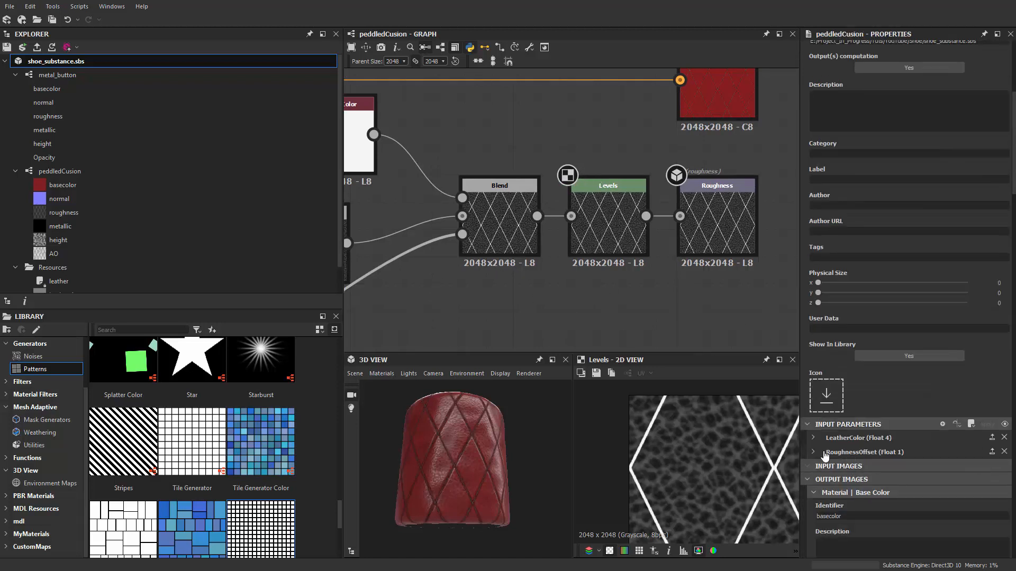
click(814, 453)
drag(909, 550, 933, 553)
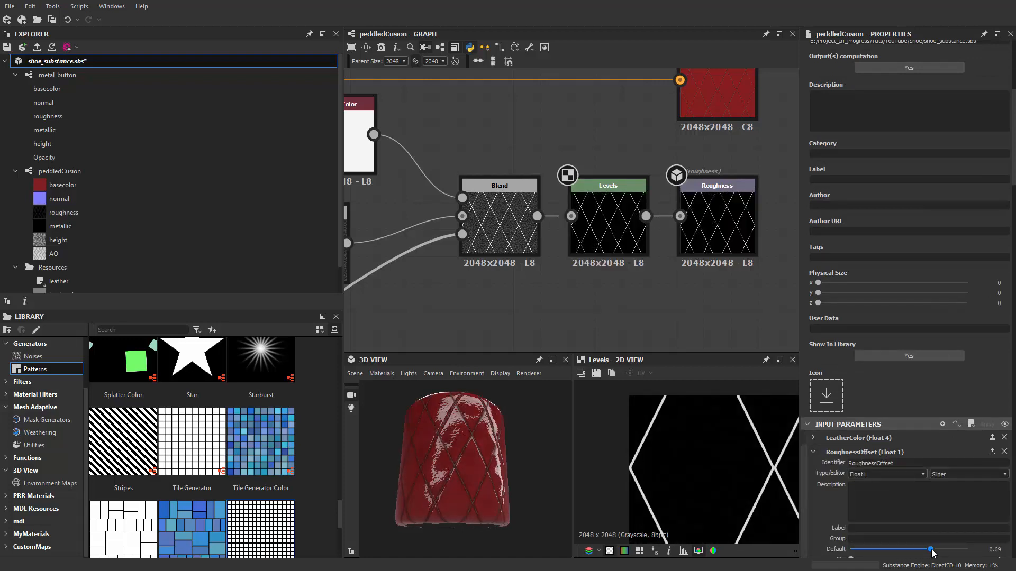
key(ctrl+z)
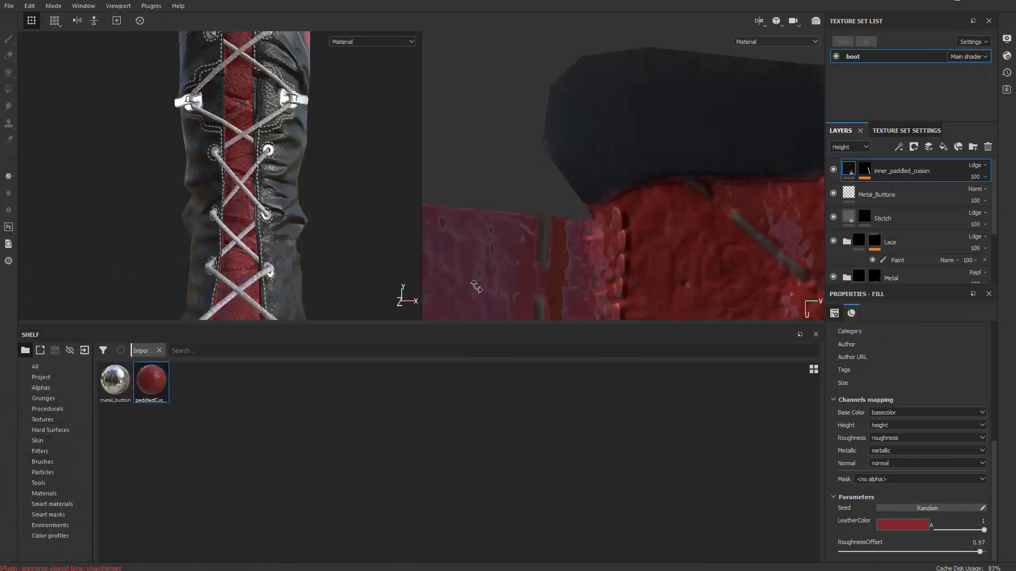
Step: Switch back to Substance Painter and set the fill's RoughnessOffset to 0.43
drag(980, 551, 896, 552)
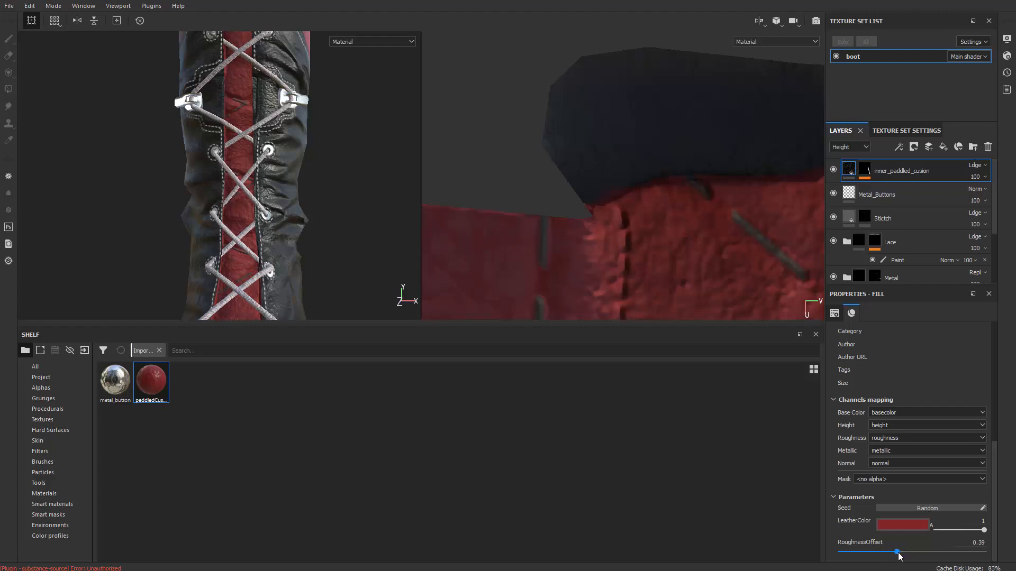
click(915, 552)
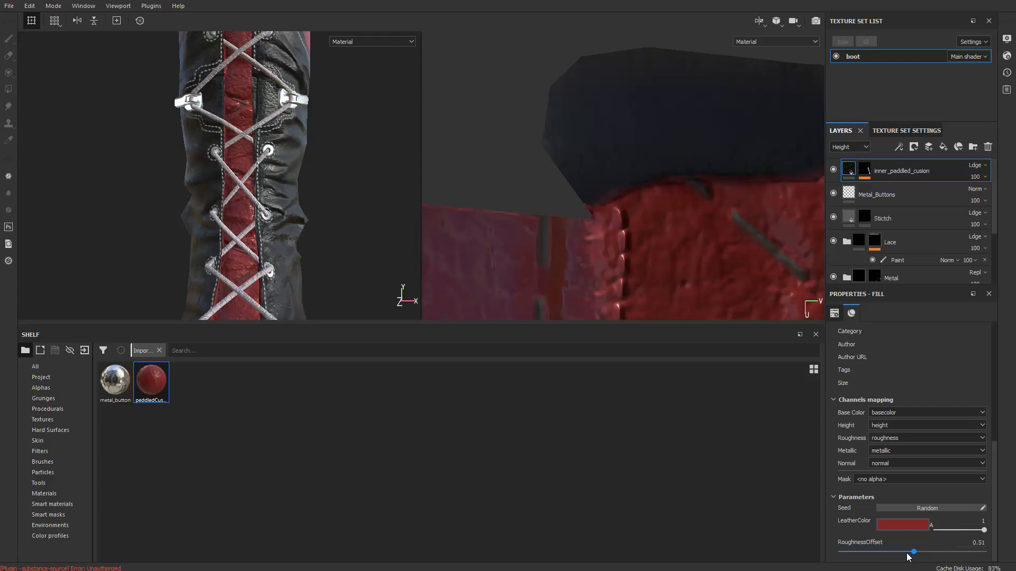
drag(906, 553, 903, 553)
alt+drag(267, 201, 245, 186)
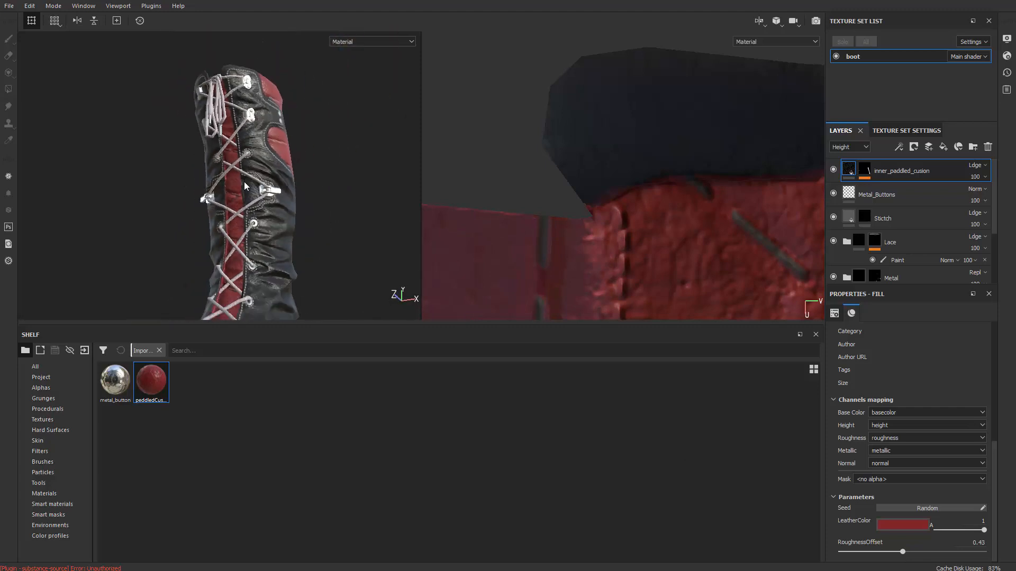
alt+right_drag(245, 186, 240, 220)
alt+drag(240, 220, 264, 221)
alt+right_drag(264, 221, 204, 173)
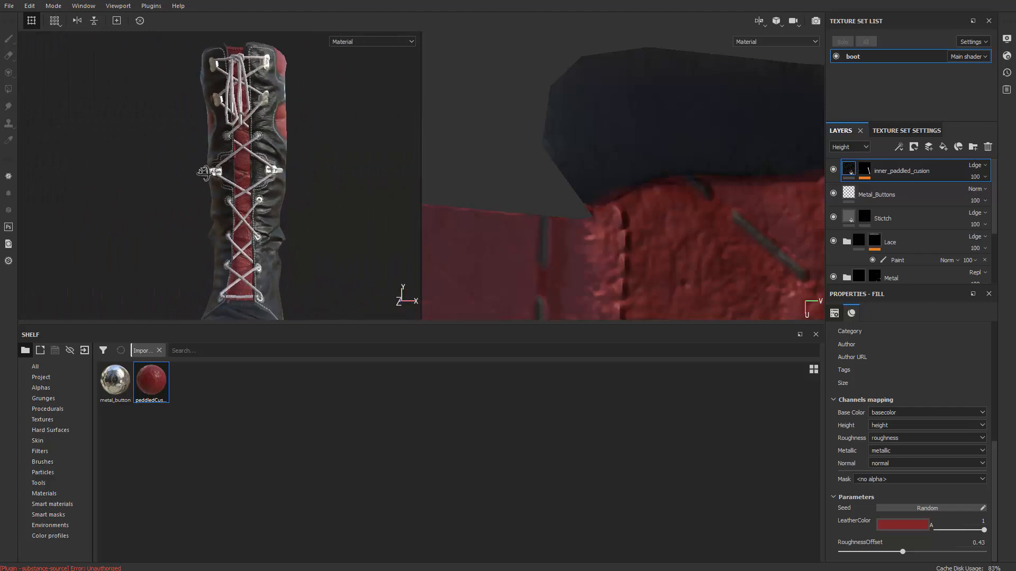
alt+drag(203, 173, 174, 176)
Step: Shrink the fill's UV projection in the 2D view, rotate it to about 288 degrees and offset it to about -0.075, 0.016
alt+drag(539, 163, 657, 204)
scroll(465, 194, up, 3)
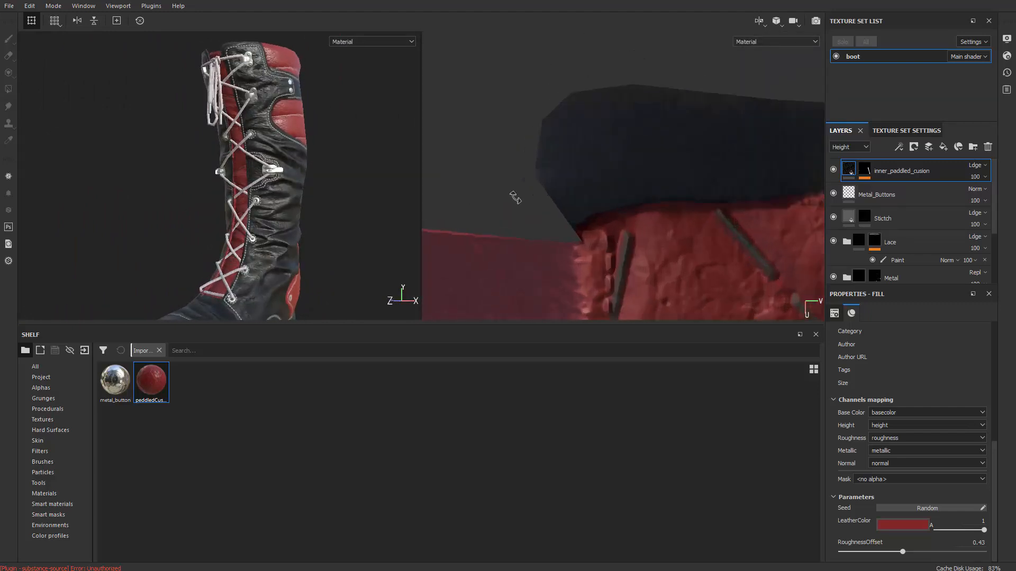
scroll(566, 207, down, 12)
scroll(608, 174, down, 8)
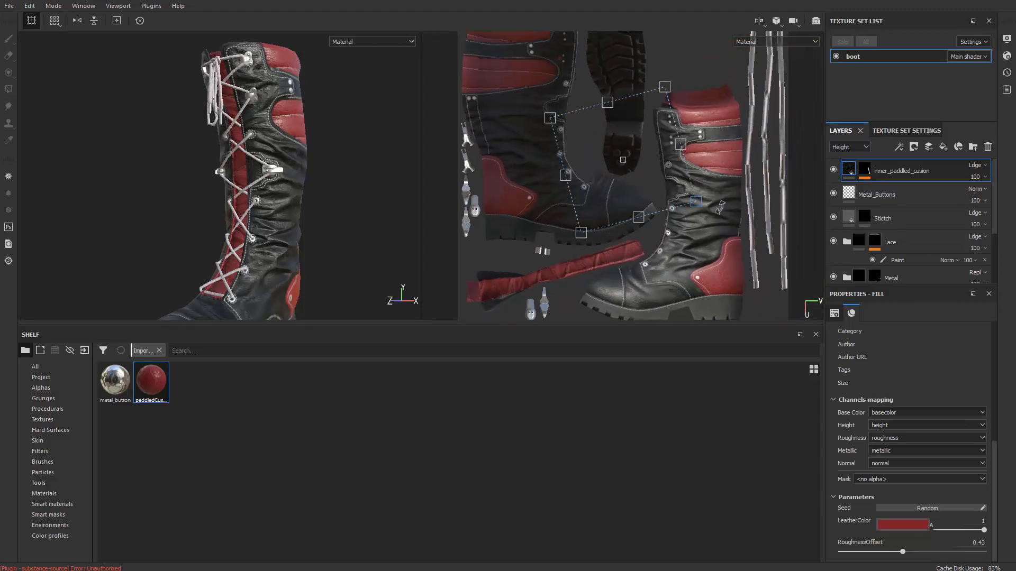
drag(739, 233, 725, 257)
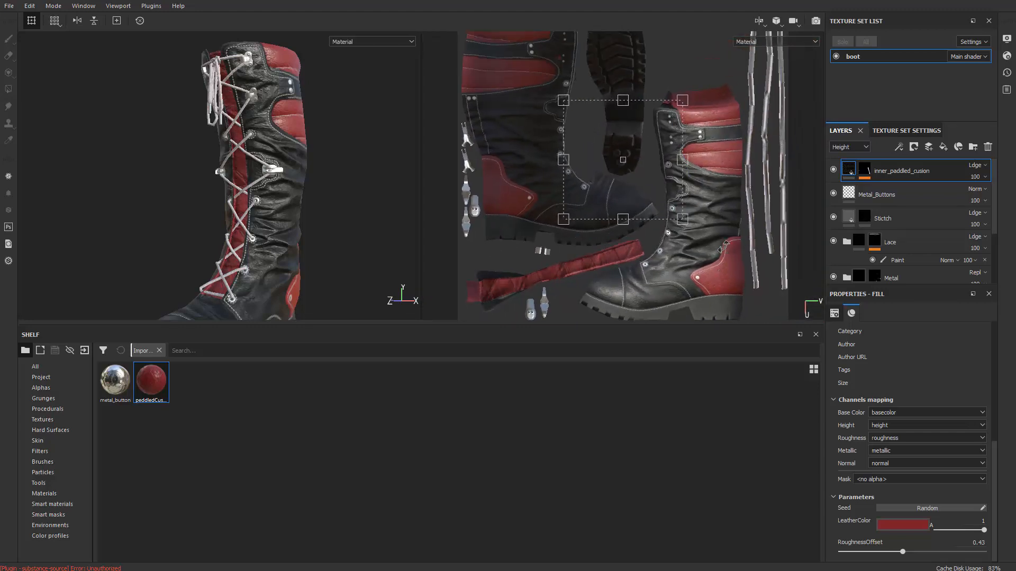
drag(684, 101, 652, 132)
drag(720, 206, 633, 161)
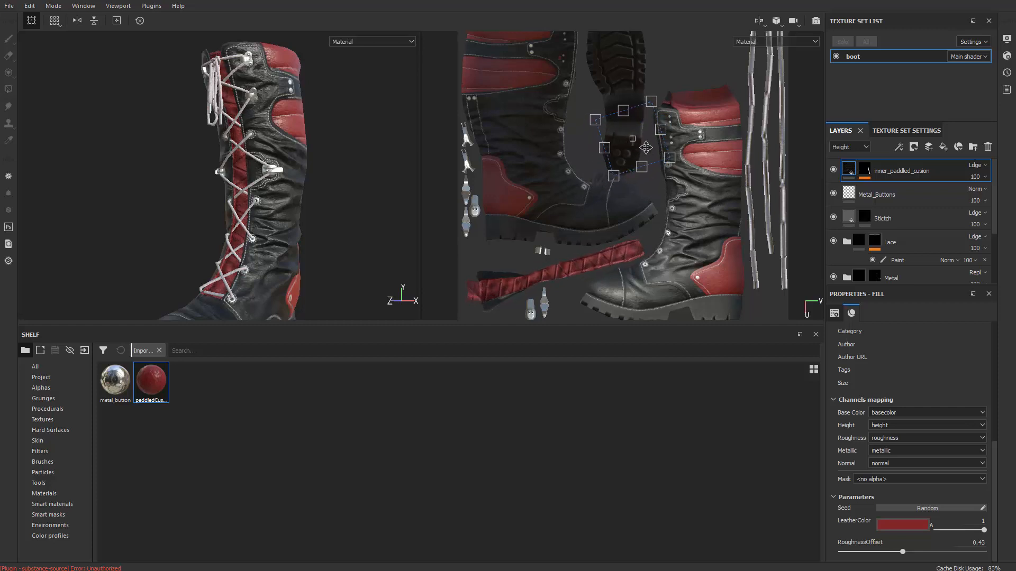
drag(646, 148, 641, 144)
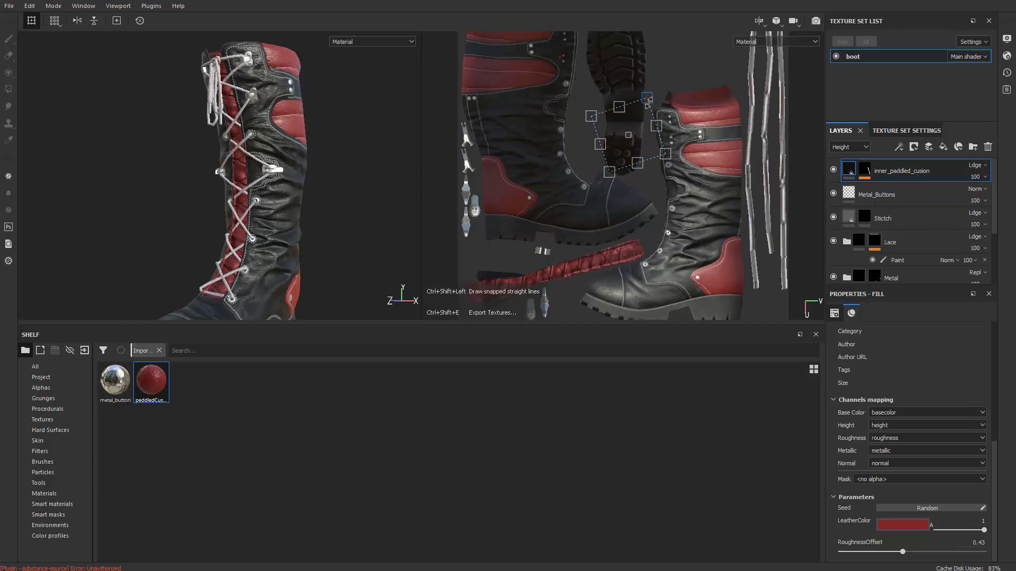
drag(648, 102, 644, 129)
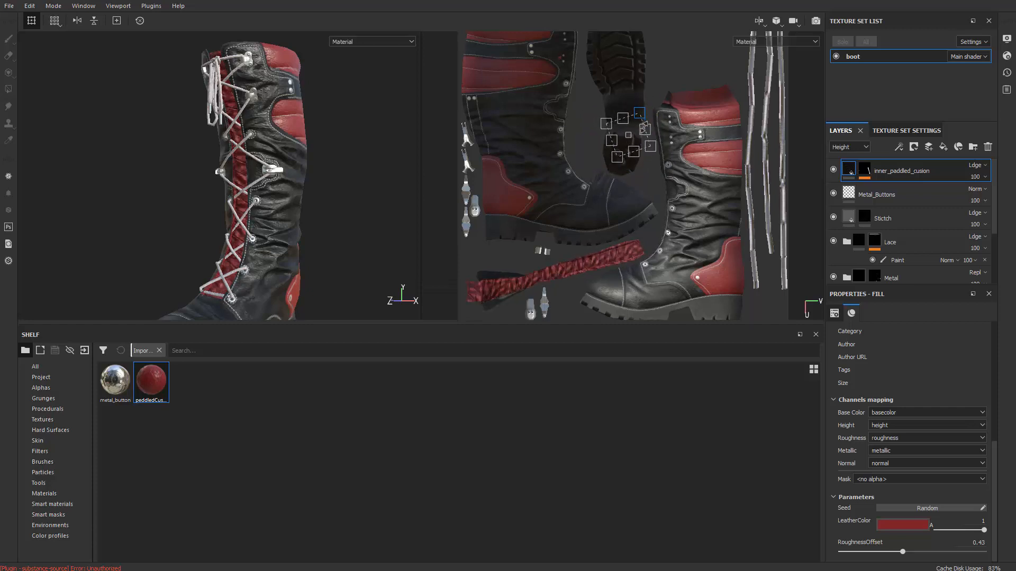
scroll(254, 210, up, 8)
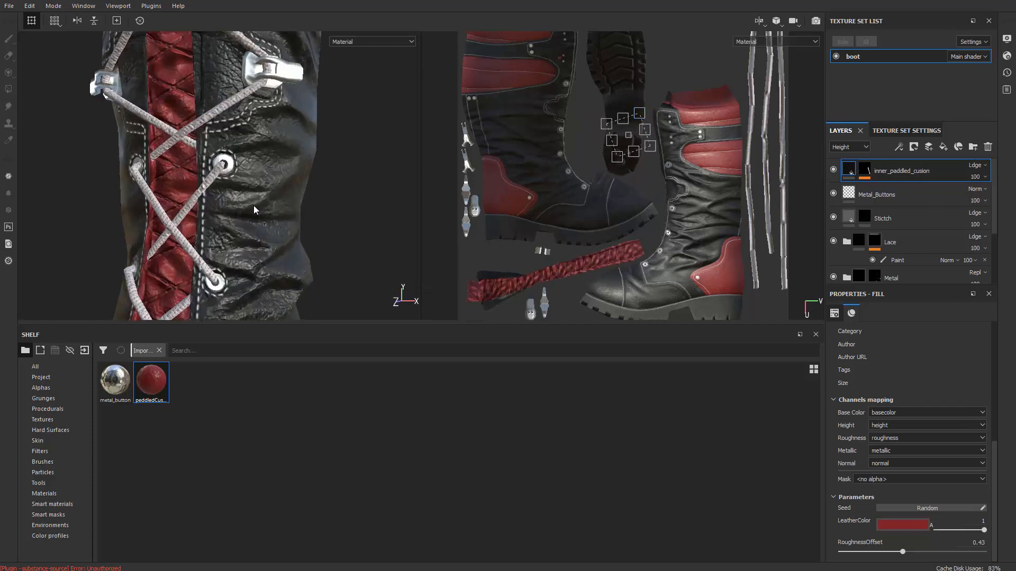
alt+drag(254, 210, 272, 199)
alt+middle_drag(272, 200, 288, 213)
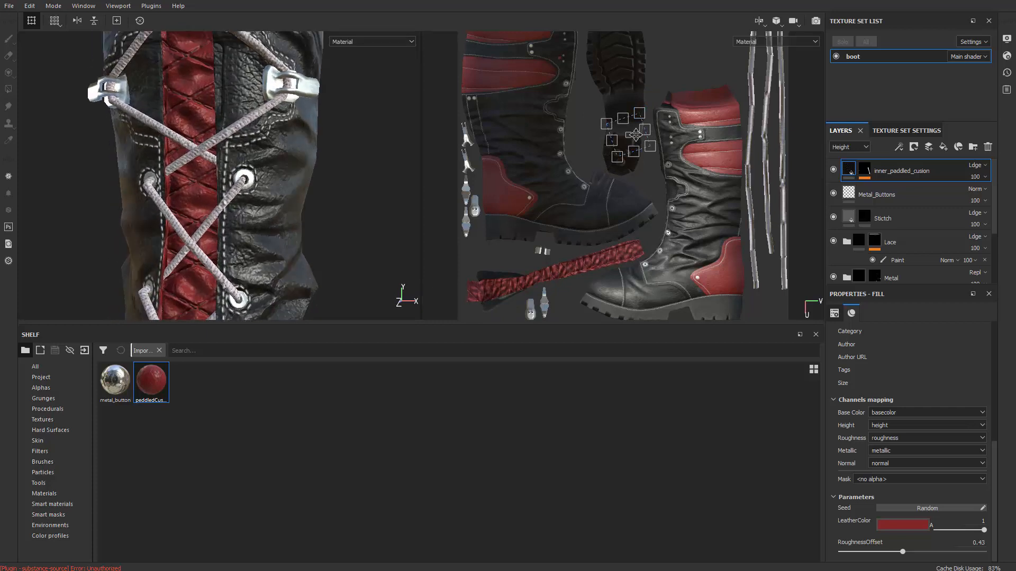
drag(630, 125, 630, 126)
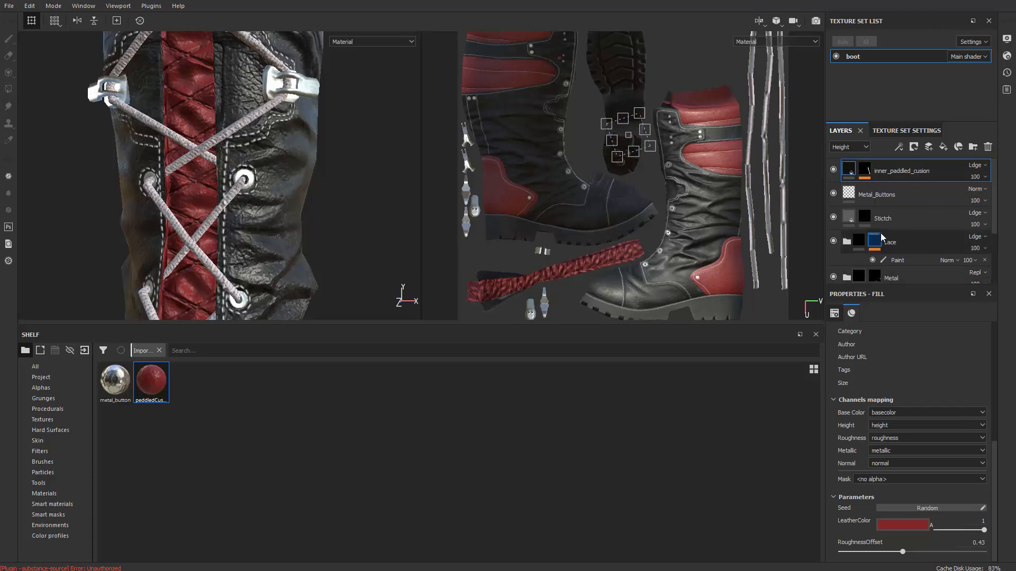
Step: Disable the fill's height channel and re-enable it to compare its effect on the tongue
scroll(925, 365, up, 5)
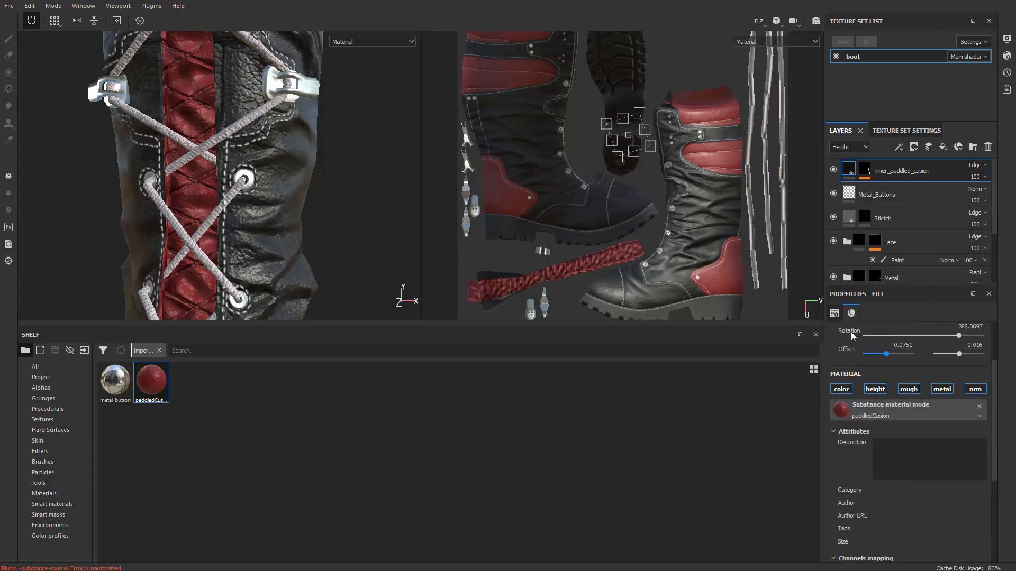
click(978, 391)
click(876, 389)
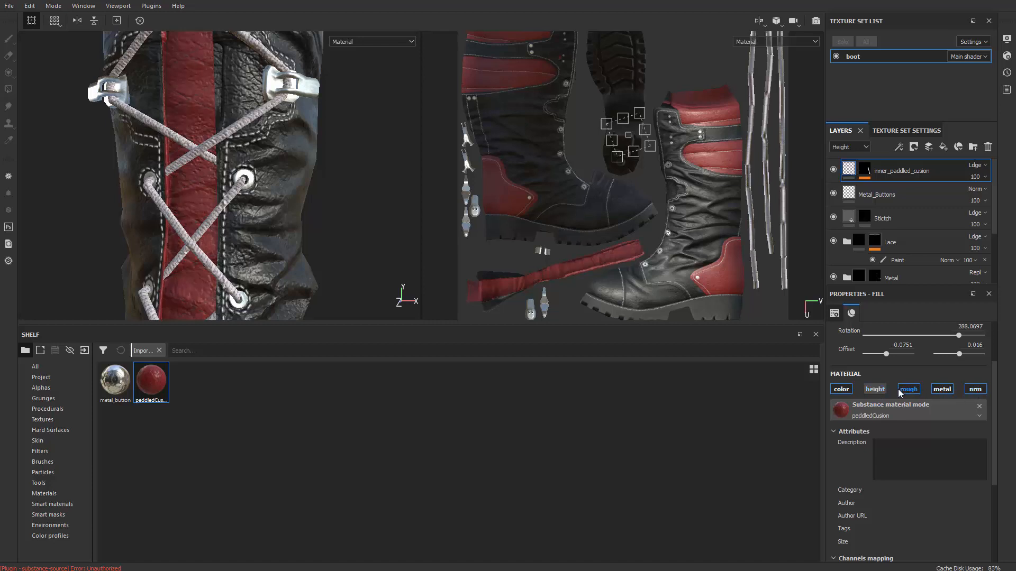
click(874, 390)
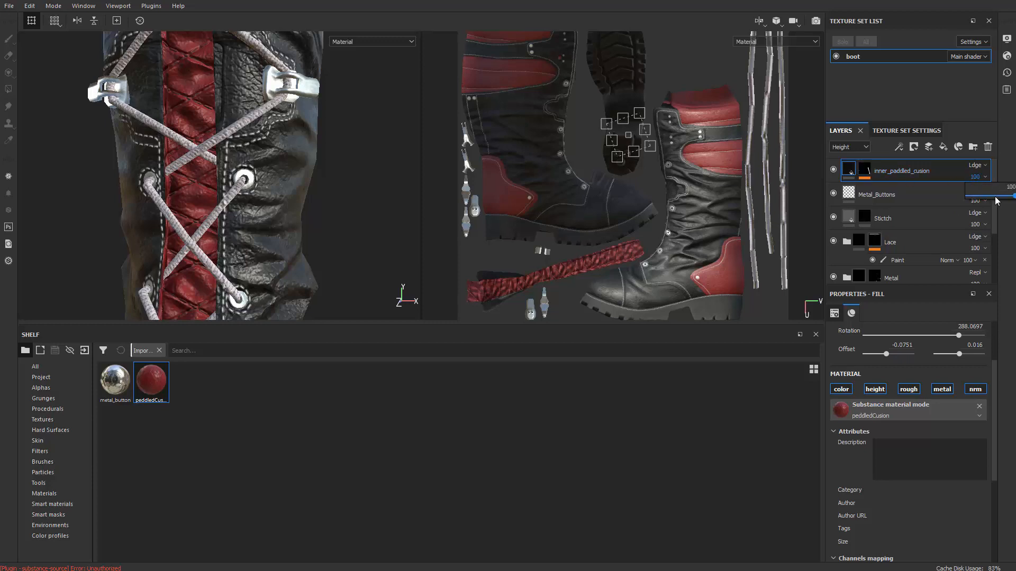
Step: Reduce the inner_paddled_cusion layer's Height channel opacity to 27
drag(992, 199, 981, 198)
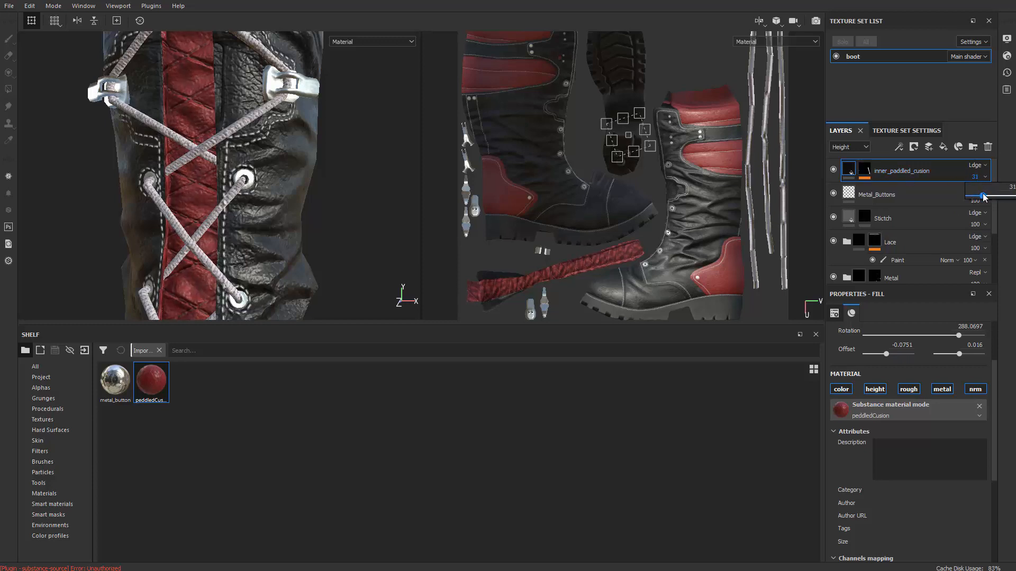
mouse_move(277, 214)
alt+mouse_down()
mouse_move(227, 245)
mouse_move(286, 202)
alt+mouse_up()
scroll(224, 248, down, 8)
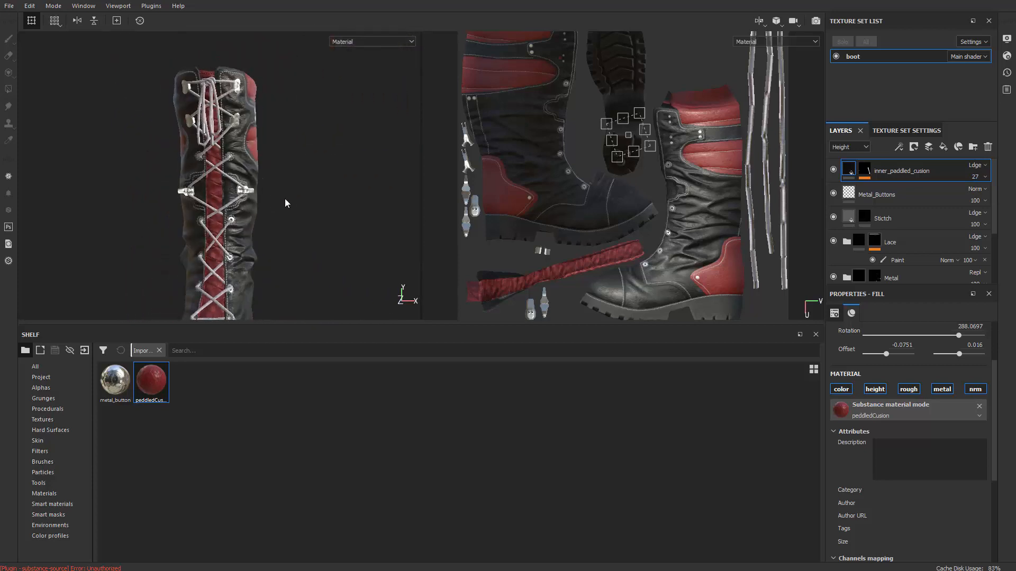
alt+middle_drag(286, 201, 295, 151)
alt+drag(272, 164, 237, 190)
scroll(236, 189, down, 6)
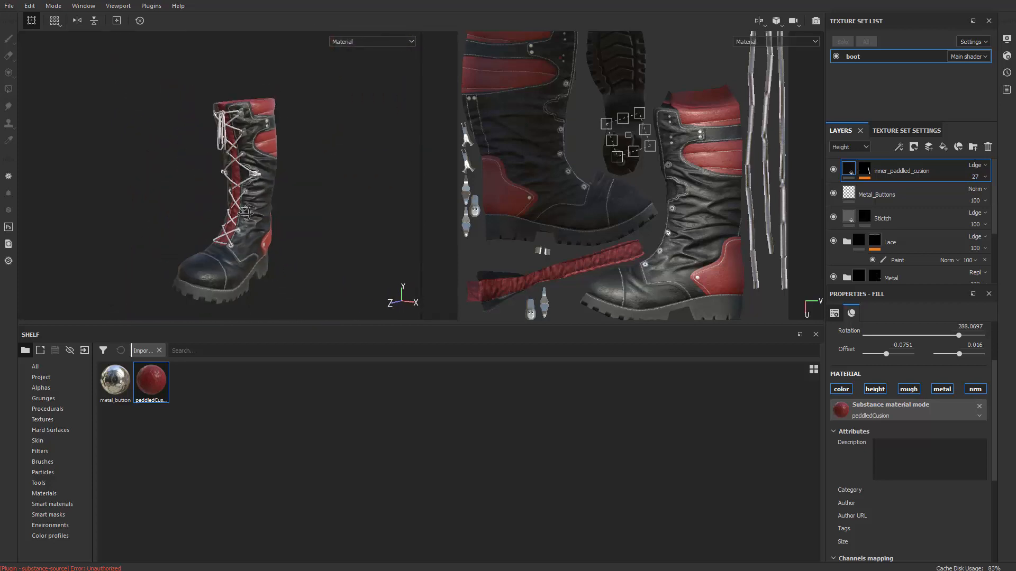
Step: Examine the boot's tongue, laces and side leather from several angles, up close and at full view
alt+drag(398, 219, 257, 202)
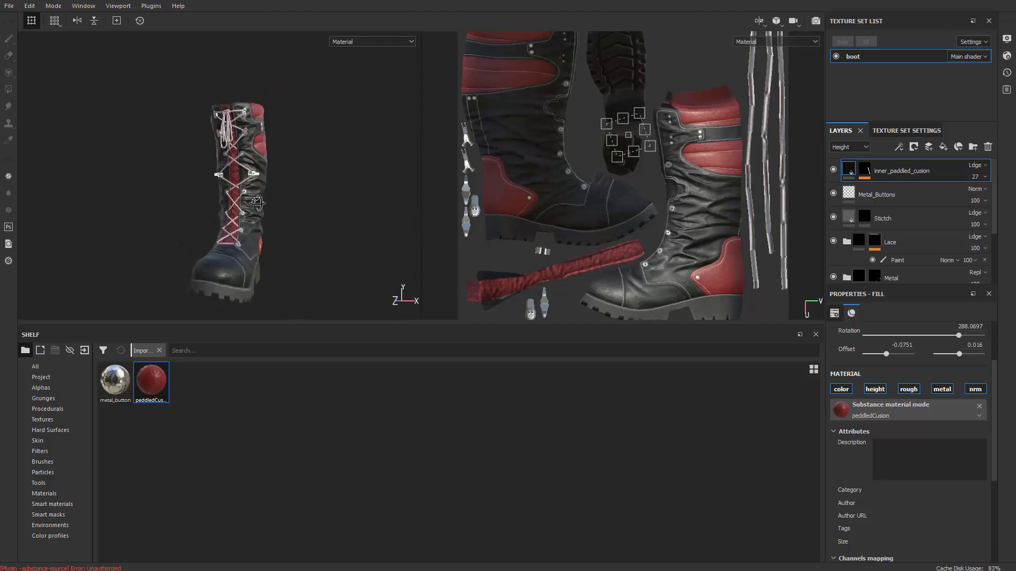
scroll(264, 170, up, 6)
alt+middle_drag(268, 168, 269, 182)
alt+drag(269, 175, 236, 193)
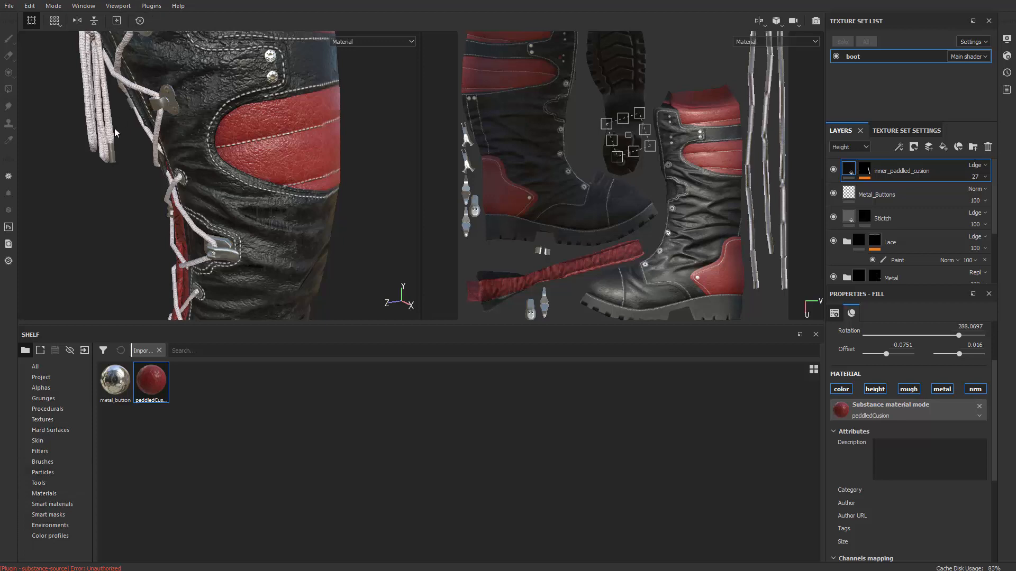
alt+drag(173, 155, 227, 216)
scroll(247, 252, down, 4)
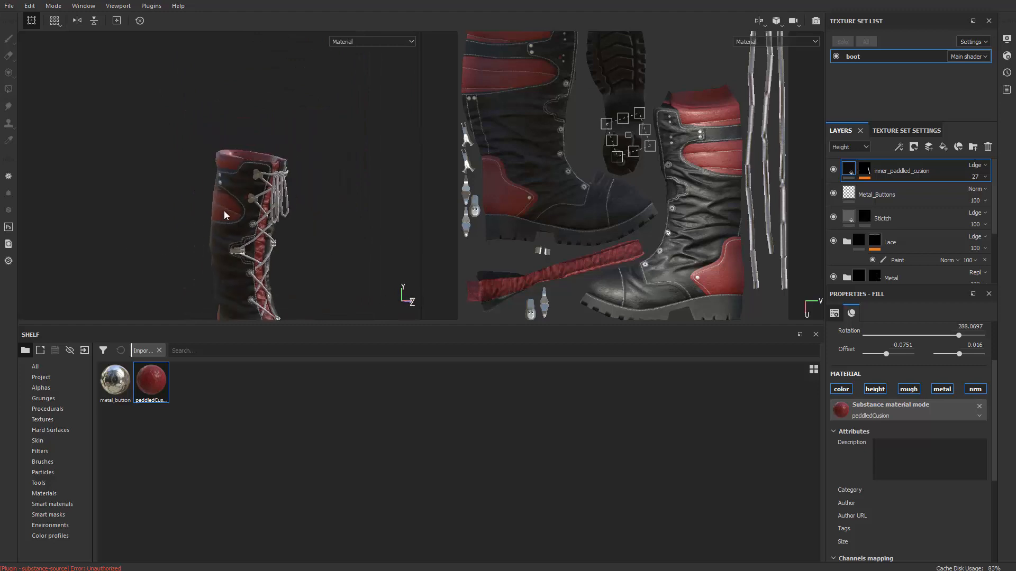
scroll(254, 206, up, 5)
alt+drag(281, 195, 275, 172)
scroll(284, 180, down, 4)
scroll(284, 213, up, 6)
Step: Paint black in the inner_paddled_cusion layer's mask with a 3.06 brush to remove the stray red spot beside the metal lace hook
click(863, 171)
key(1)
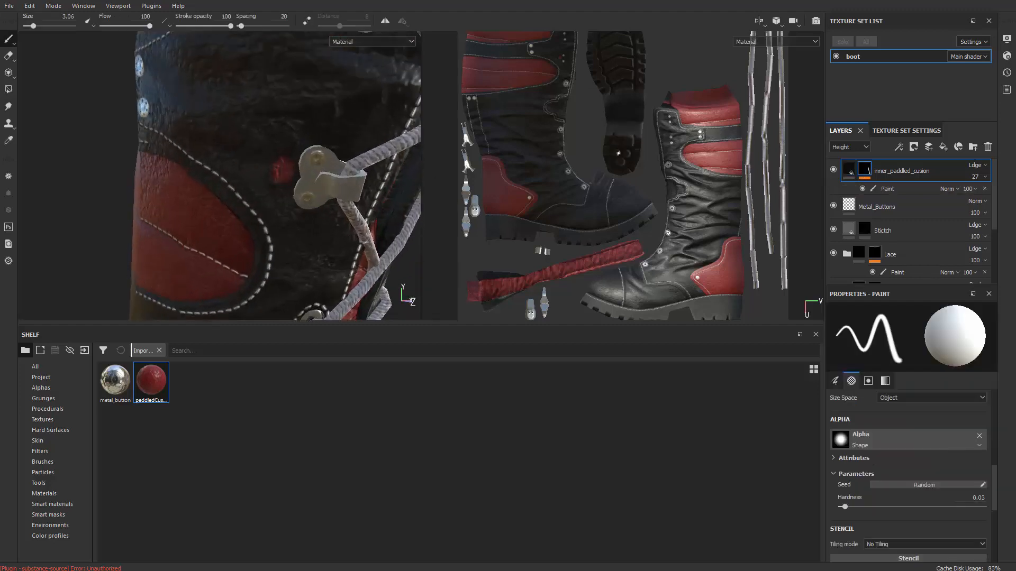
key(2)
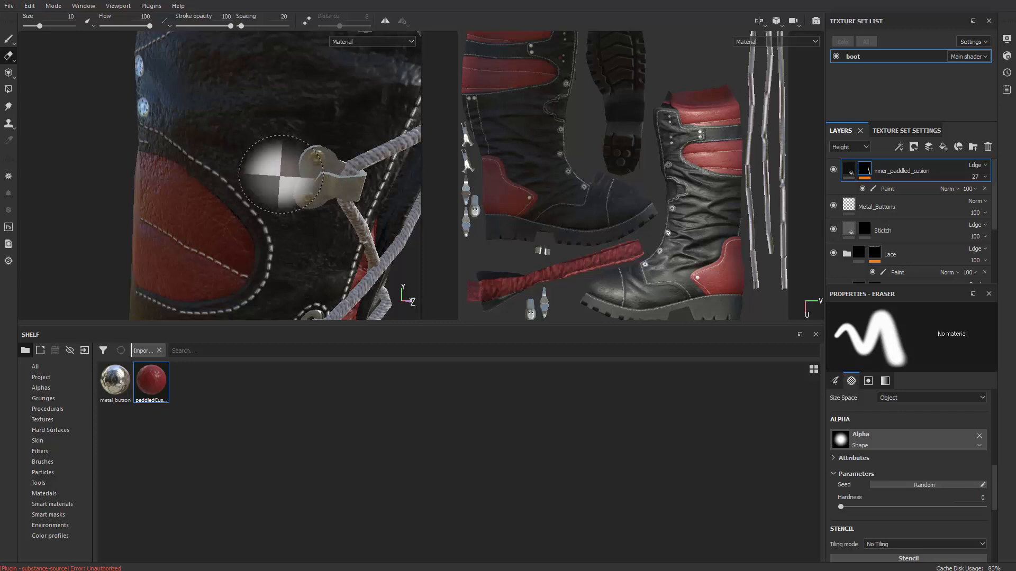
key(1)
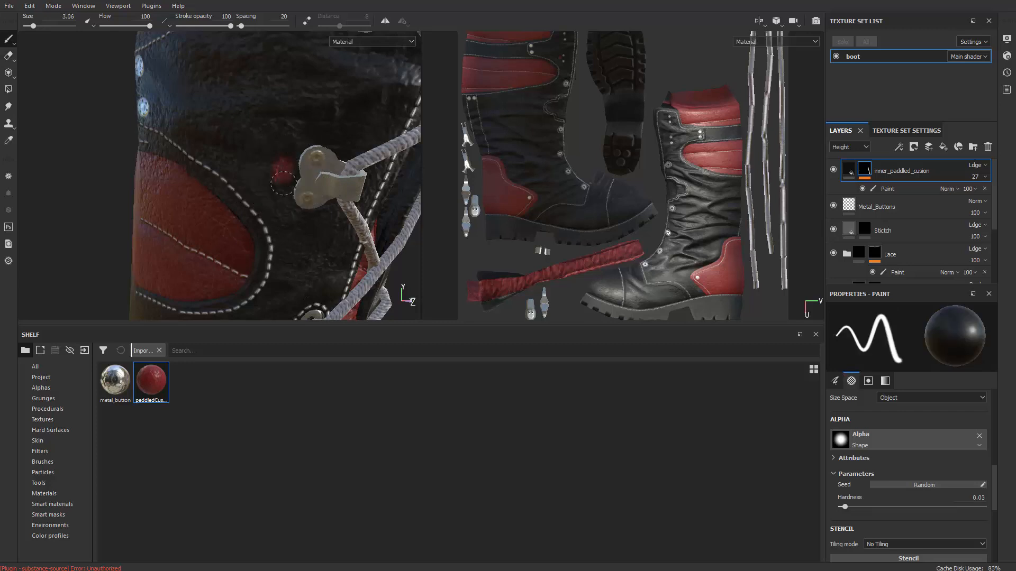
alt+drag(290, 157, 235, 161)
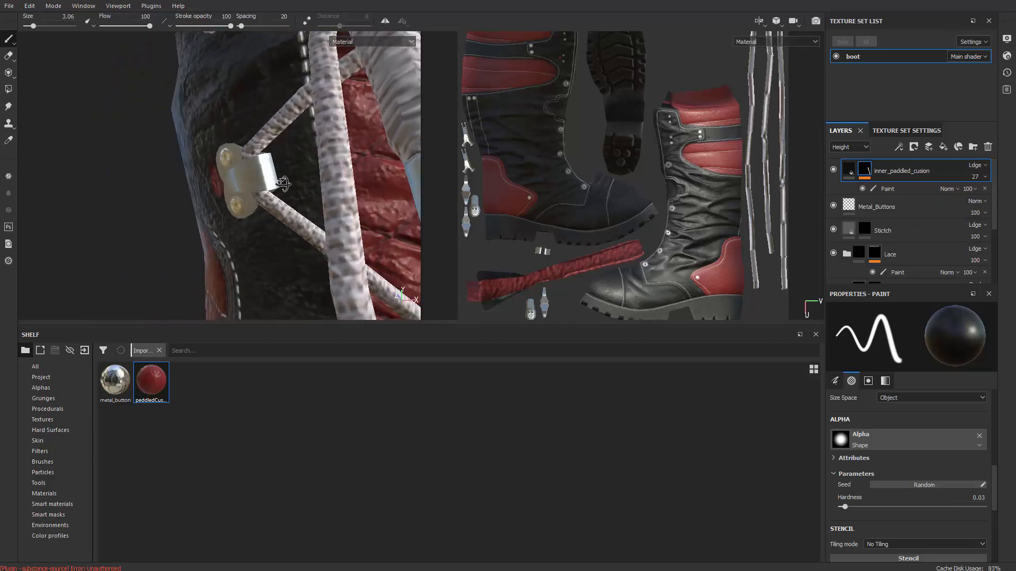
alt+middle_drag(338, 212, 397, 233)
alt+right_drag(297, 238, 286, 220)
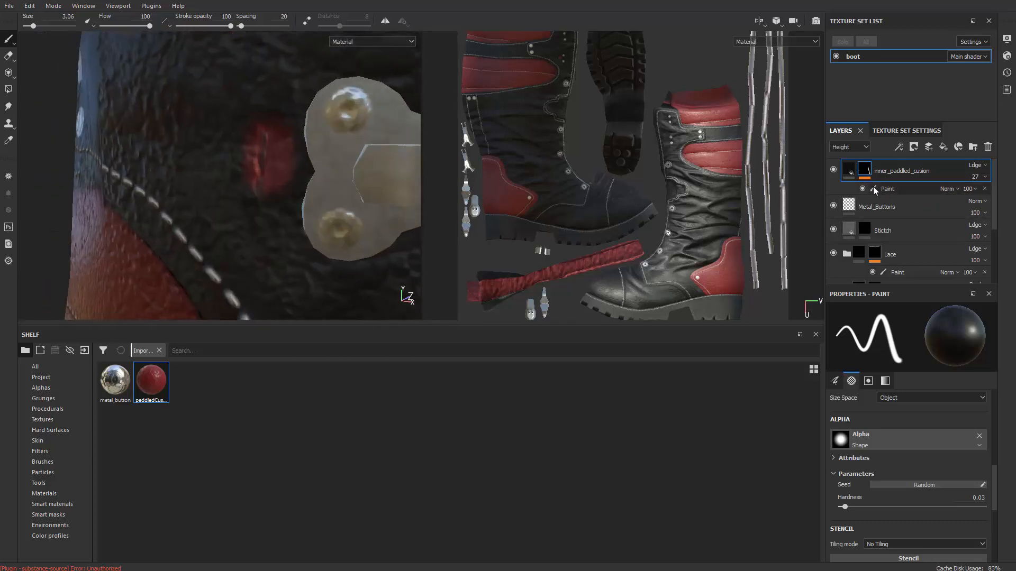
click(887, 189)
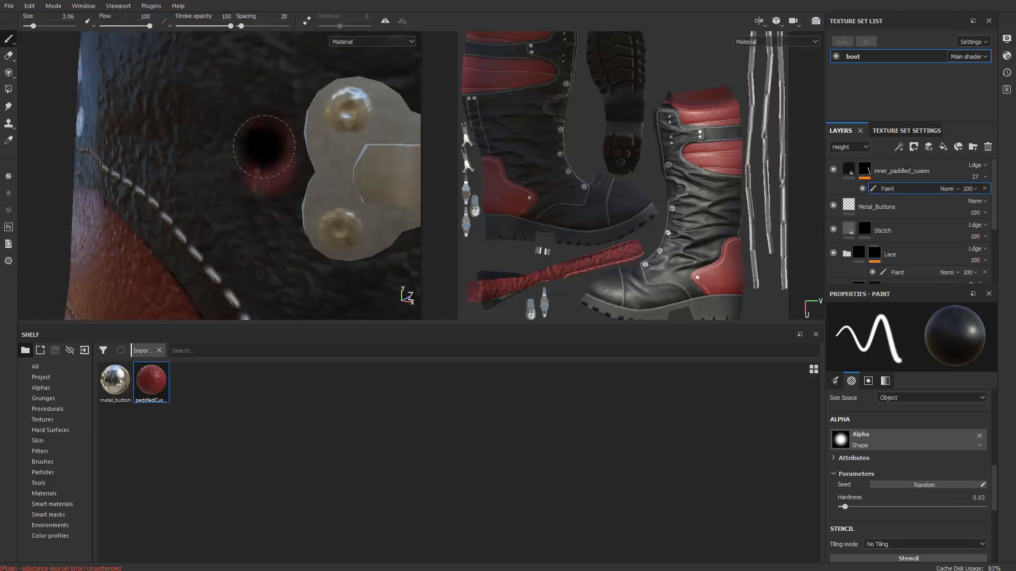
scroll(263, 204, up, 3)
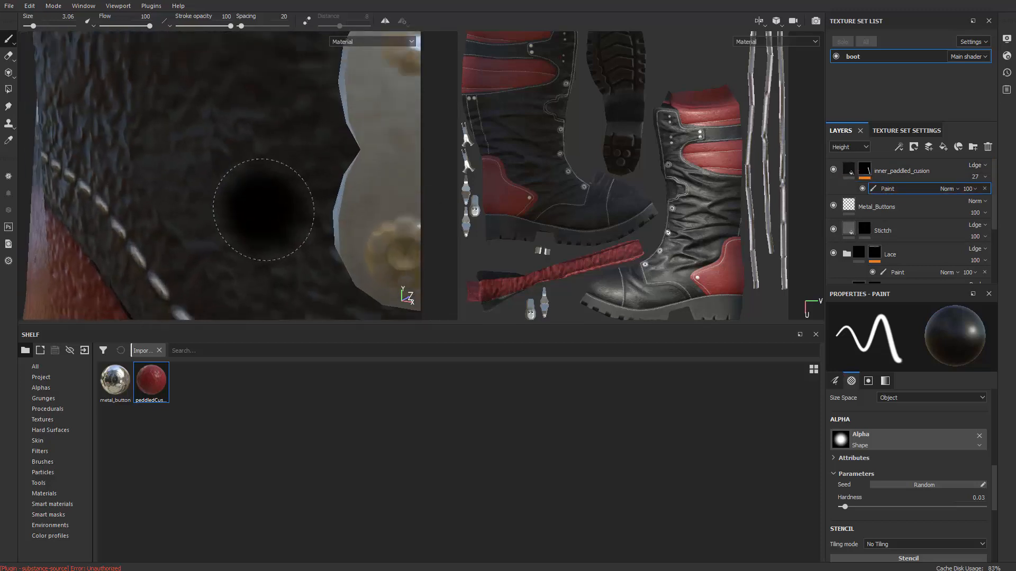
Step: Inspect the padded red tongue behind the laces and the whole boot from the front and side
scroll(263, 213, down, 12)
alt+drag(301, 236, 190, 214)
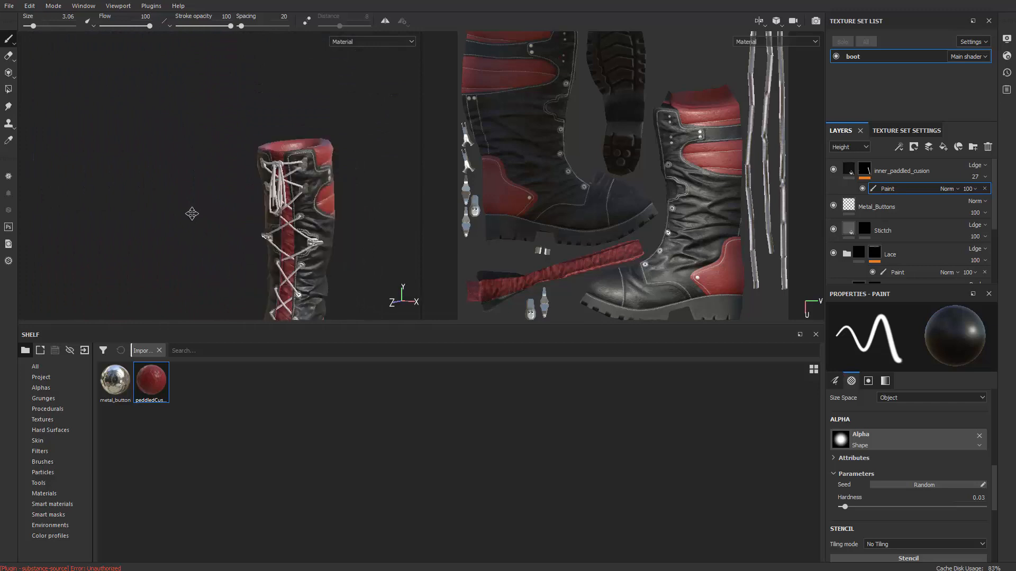
alt+middle_drag(191, 213, 162, 189)
alt+right_drag(162, 189, 238, 211)
alt+drag(238, 212, 198, 225)
alt+middle_drag(197, 225, 216, 166)
scroll(216, 183, up, 5)
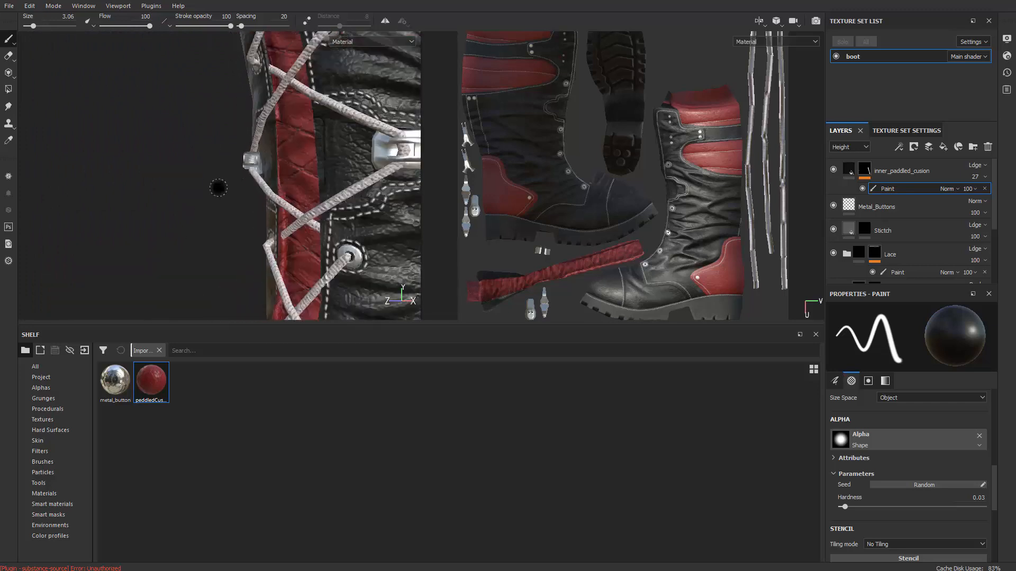
scroll(225, 202, down, 10)
alt+drag(210, 224, 205, 225)
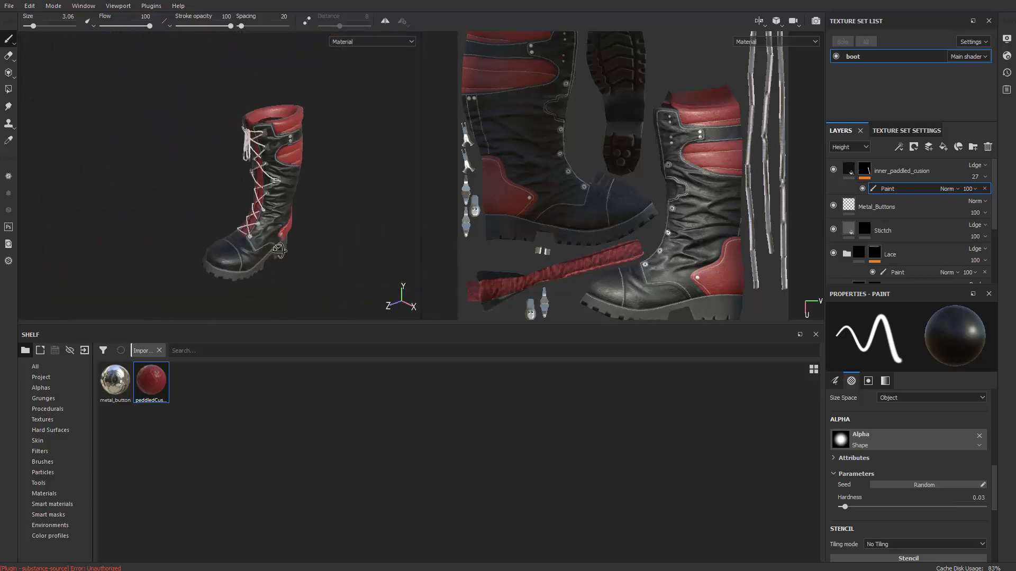
alt+drag(525, 223, 178, 236)
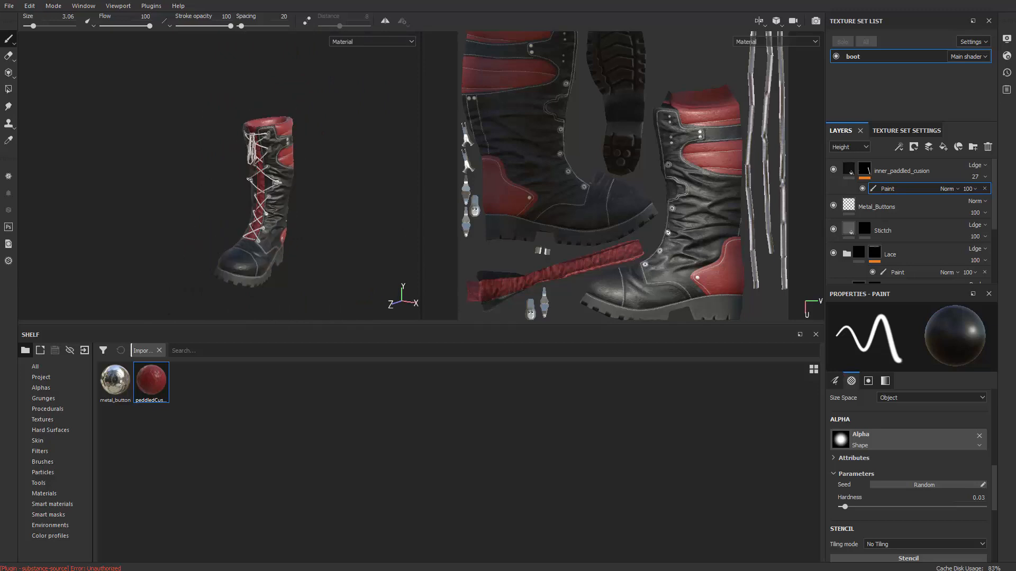
scroll(259, 207, up, 3)
mouse_move(259, 206)
alt+mouse_down()
mouse_move(188, 208)
mouse_move(283, 210)
mouse_move(270, 205)
alt+mouse_up()
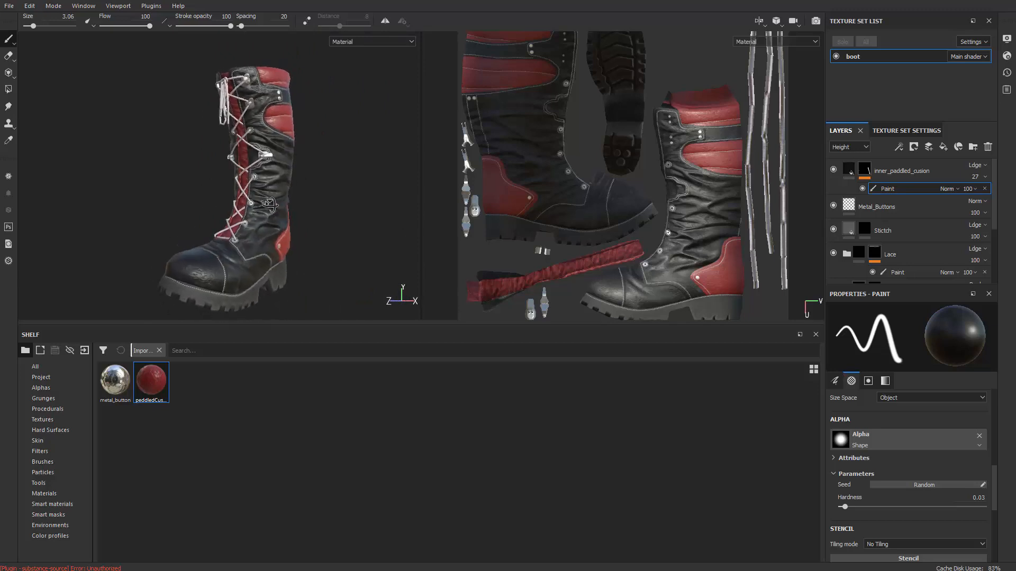
alt+middle_drag(270, 205, 288, 203)
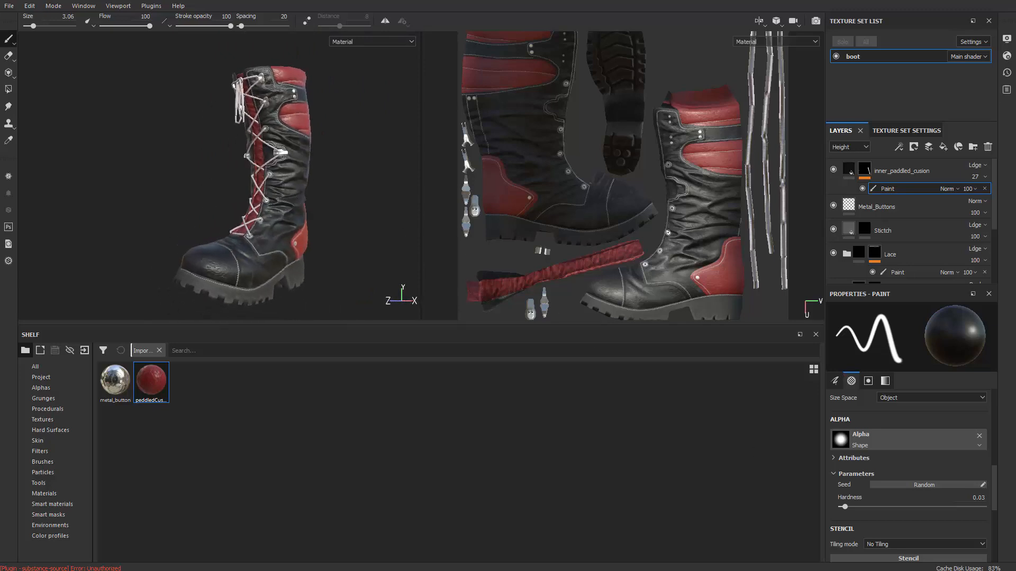